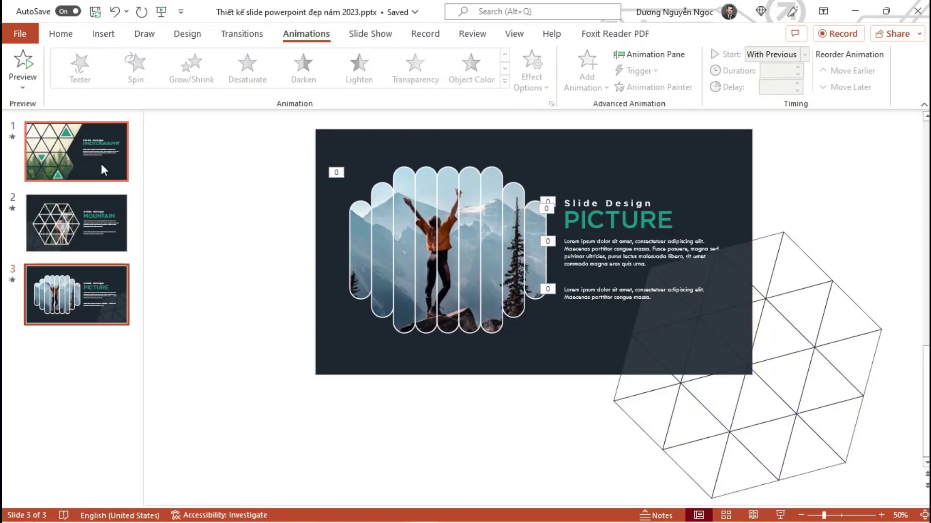
Browse the PICTURE and other sample slides, then return to slide 1's PHOTOGRAPHY triangle-grid design
click(111, 168)
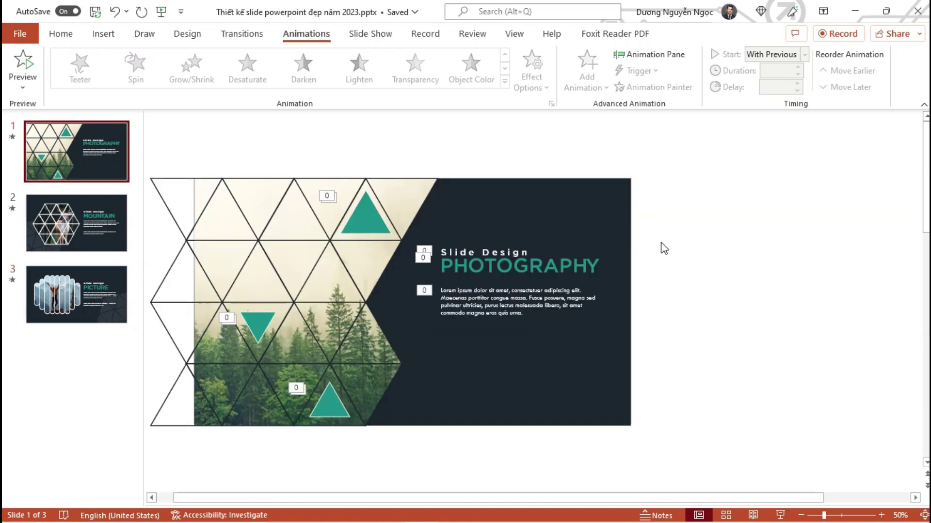
click(104, 245)
click(100, 291)
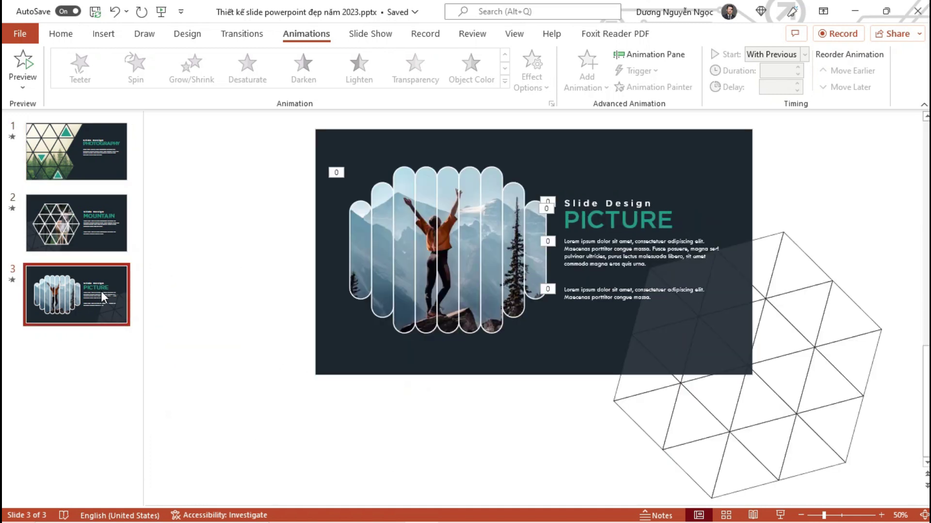
ctrl+scroll(510, 253, up, 3)
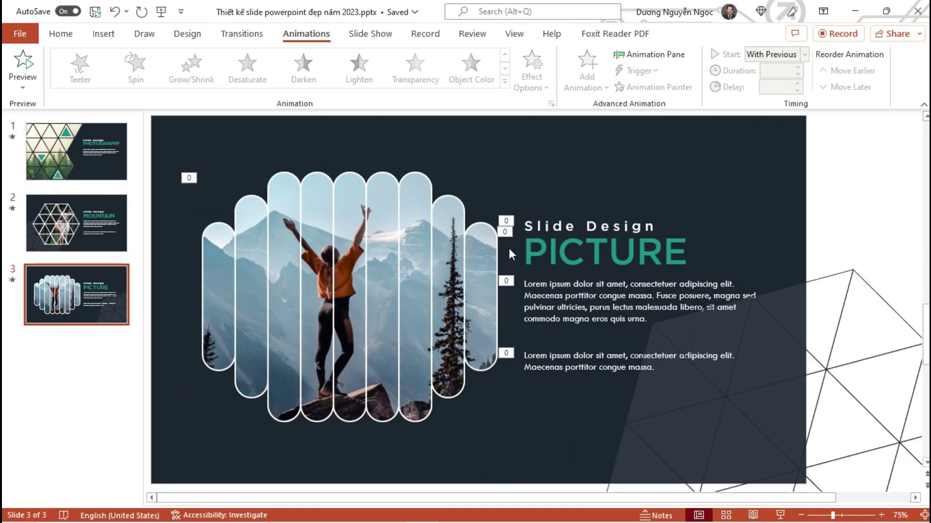
click(58, 163)
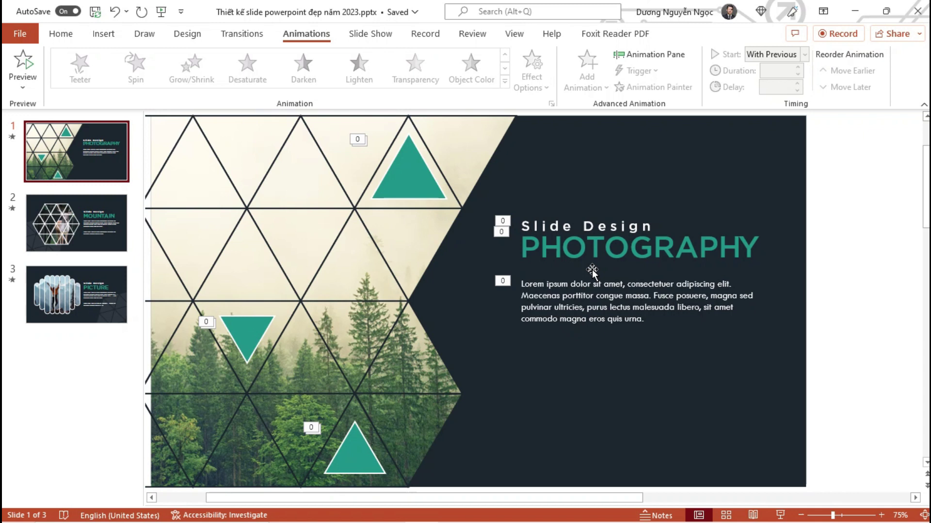
click(62, 38)
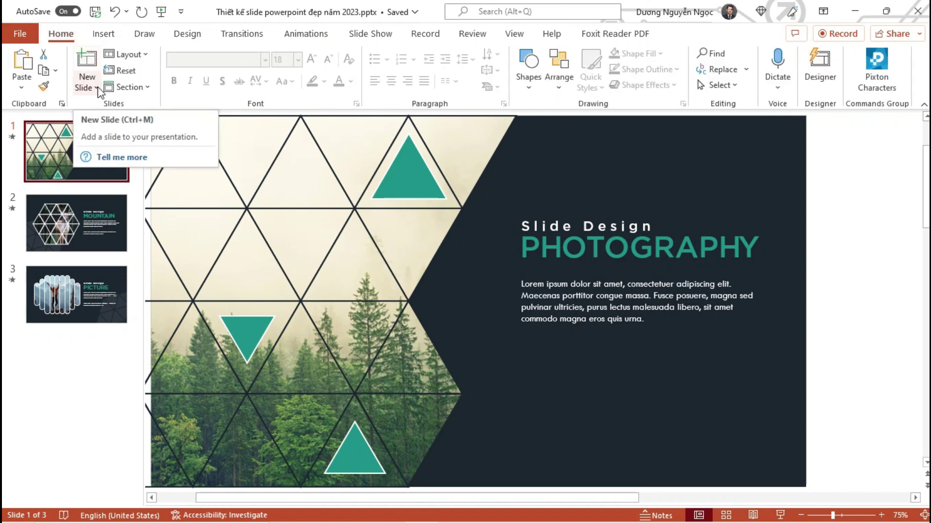
Insert a blank slide with Ctrl+M and move it to the end of the deck
click(97, 87)
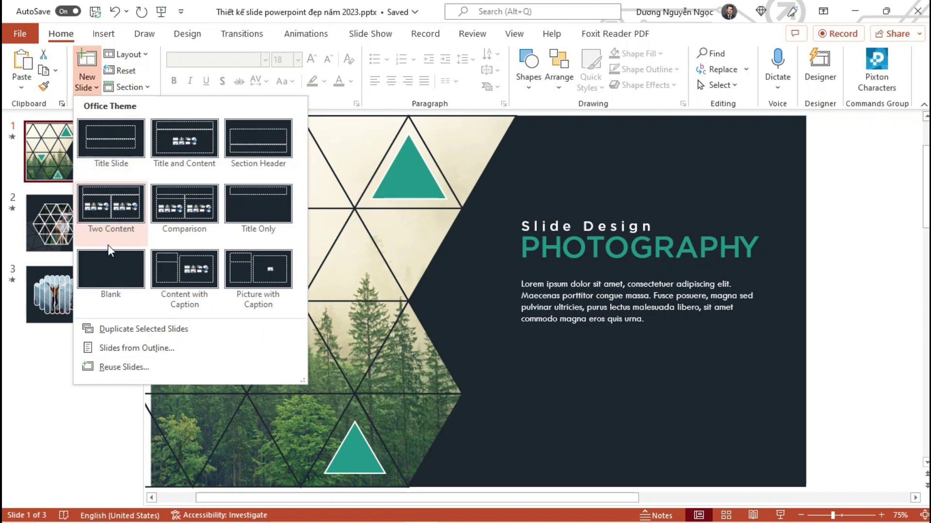
key(Escape)
key(ctrl+m)
drag(102, 233, 103, 384)
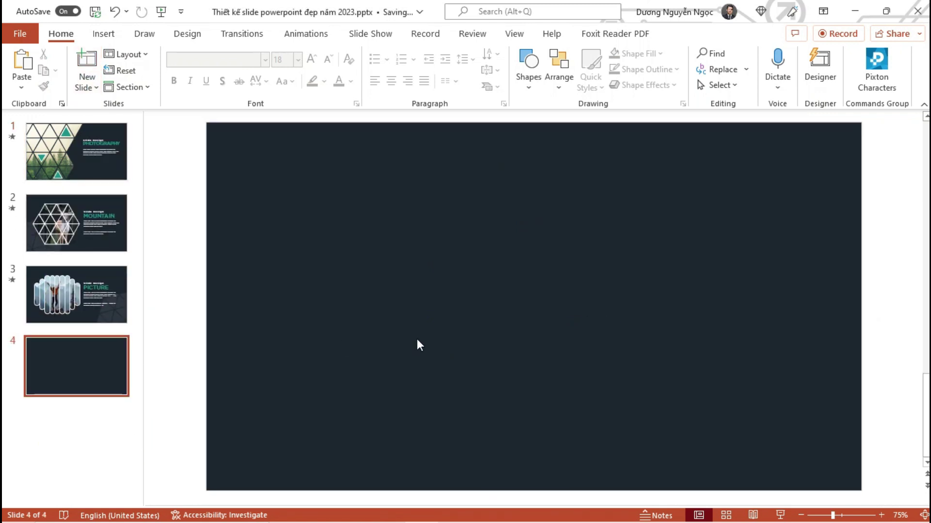
ctrl+scroll(555, 318, down, 2)
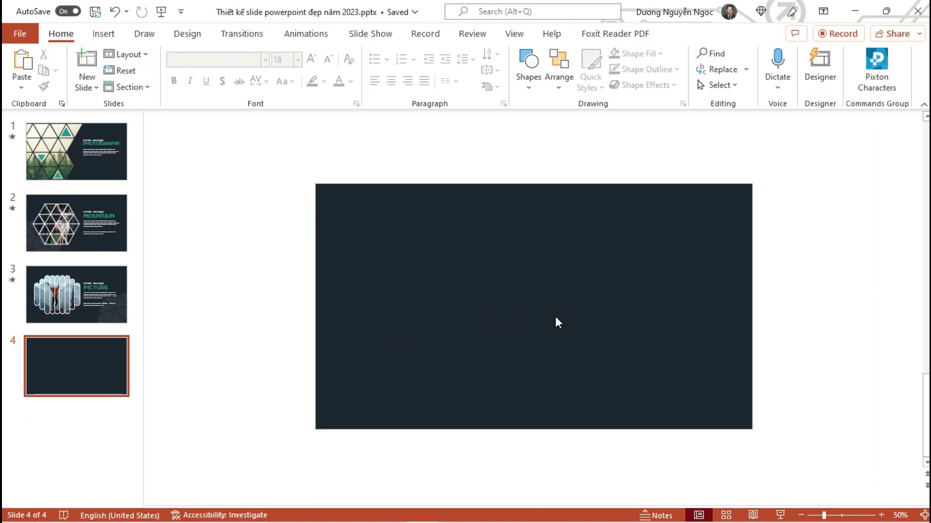
Glance at slide 1 for reference, then go back to the blank slide 4
click(94, 162)
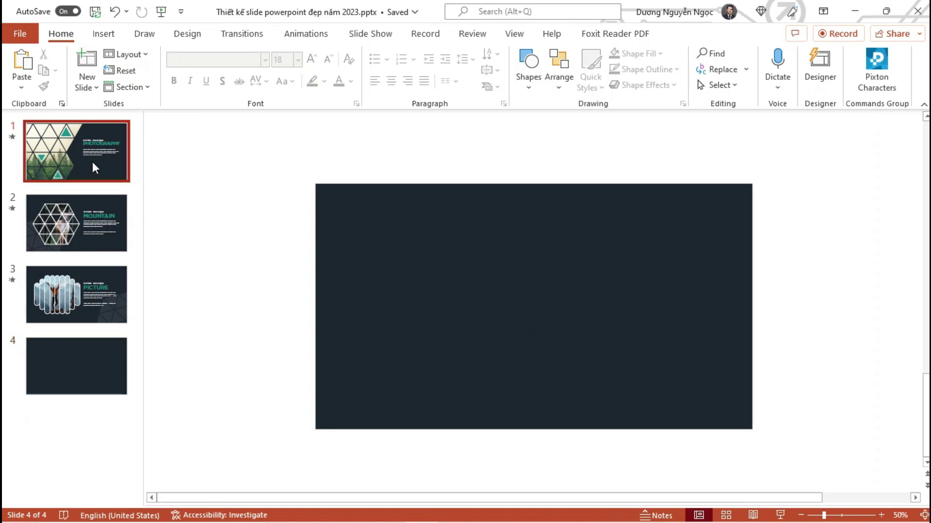
scroll(538, 303, up, 2)
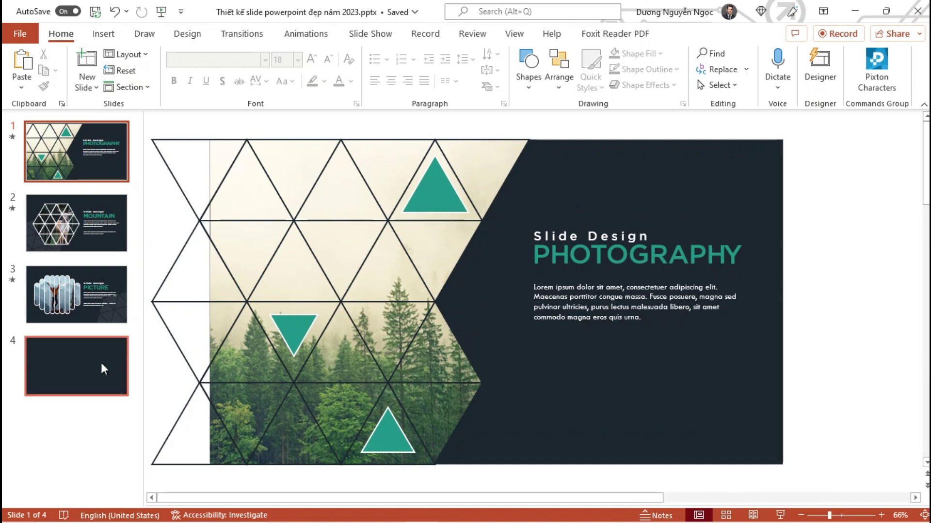
click(122, 367)
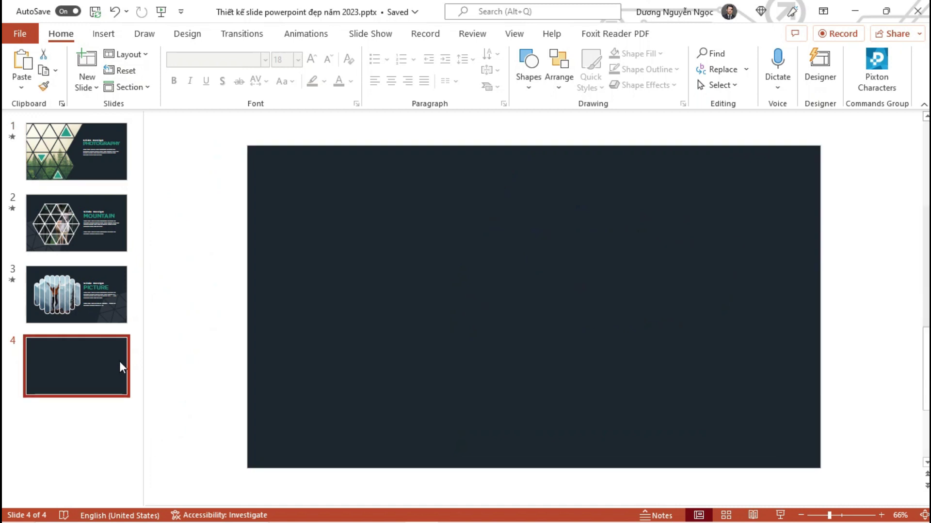
Draw a 1.48" by 1.71" isosceles triangle near the top-left of slide 4
click(529, 85)
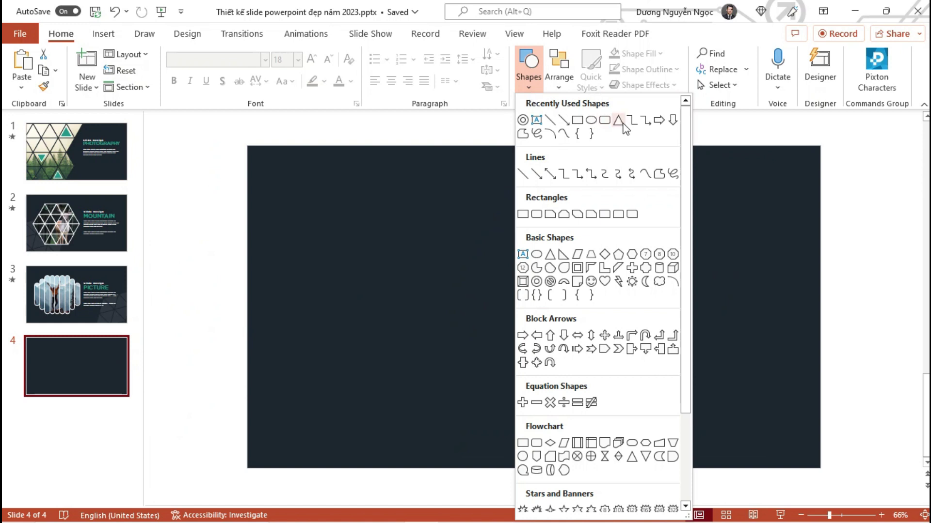
click(619, 120)
mouse_move(341, 230)
mouse_down()
mouse_move(393, 282)
mouse_move(388, 271)
mouse_up()
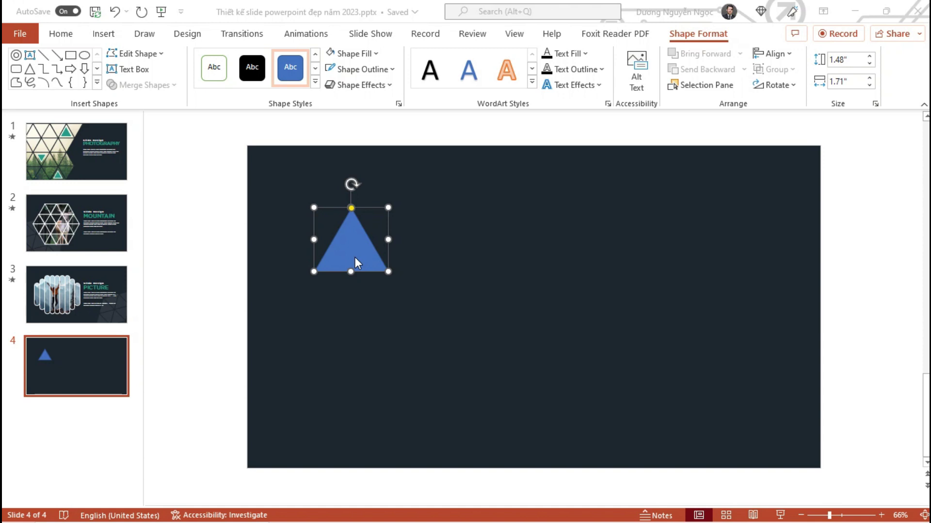
Duplicate the triangle into five edge-to-edge copies and group them as an 8.57" row
click(382, 260)
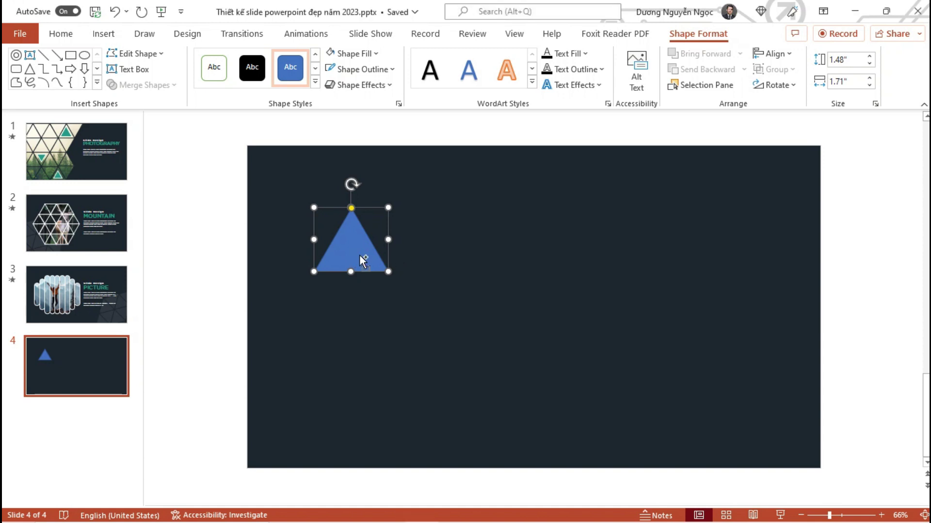
key(ctrl+d)
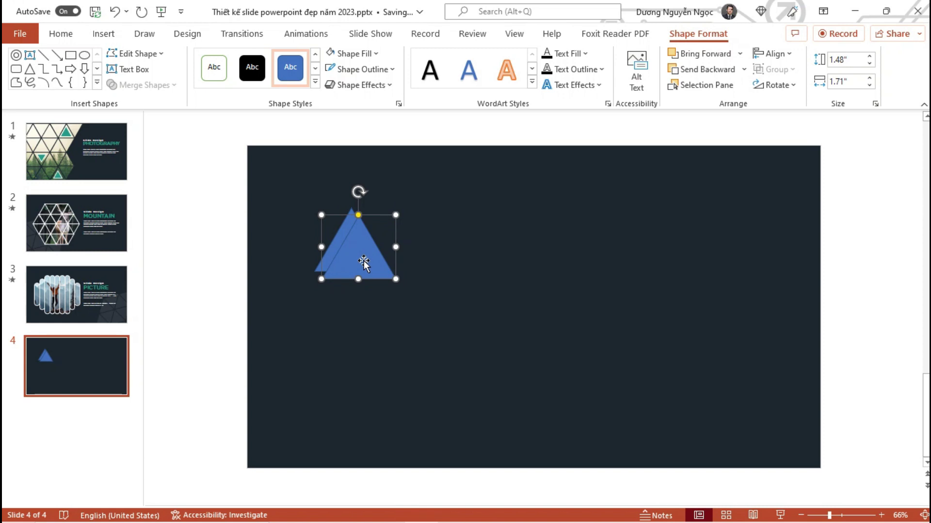
drag(363, 261, 423, 254)
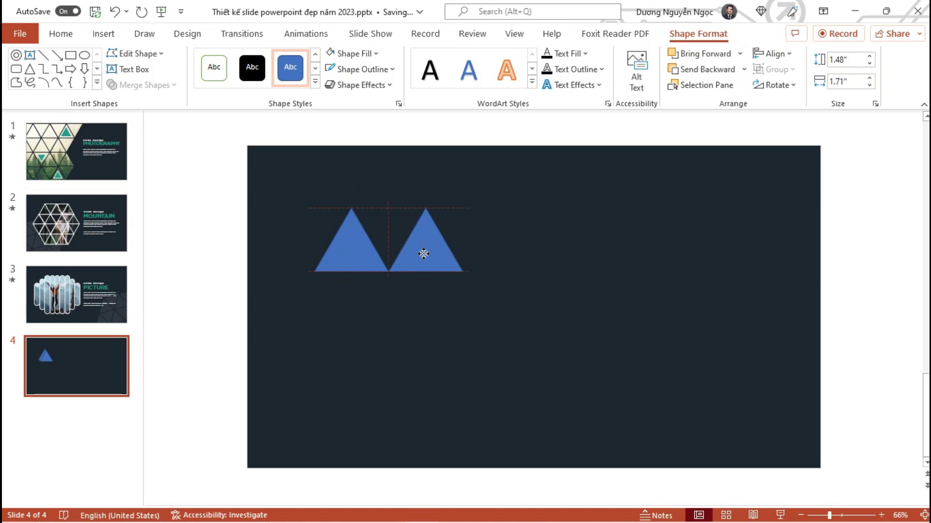
drag(423, 254, 424, 254)
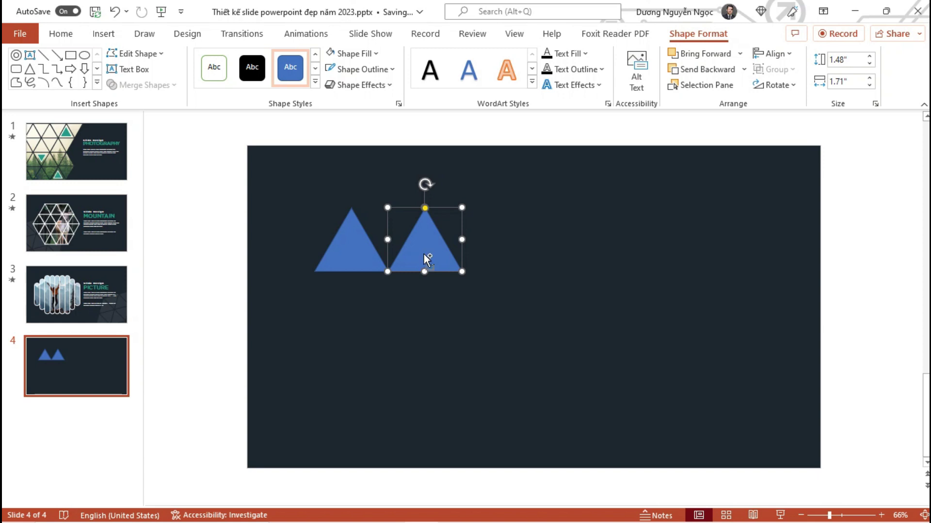
key(ctrl+d)
key(ctrl+d)
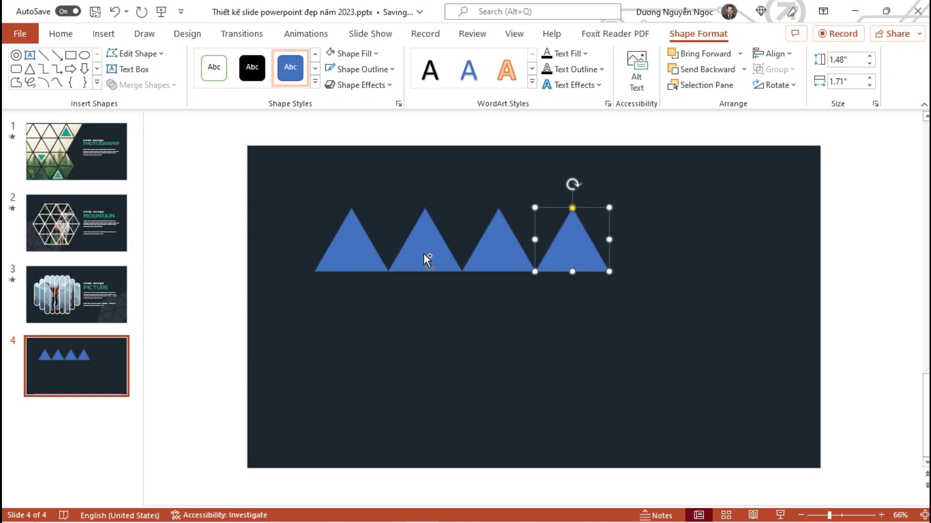
key(ctrl+d)
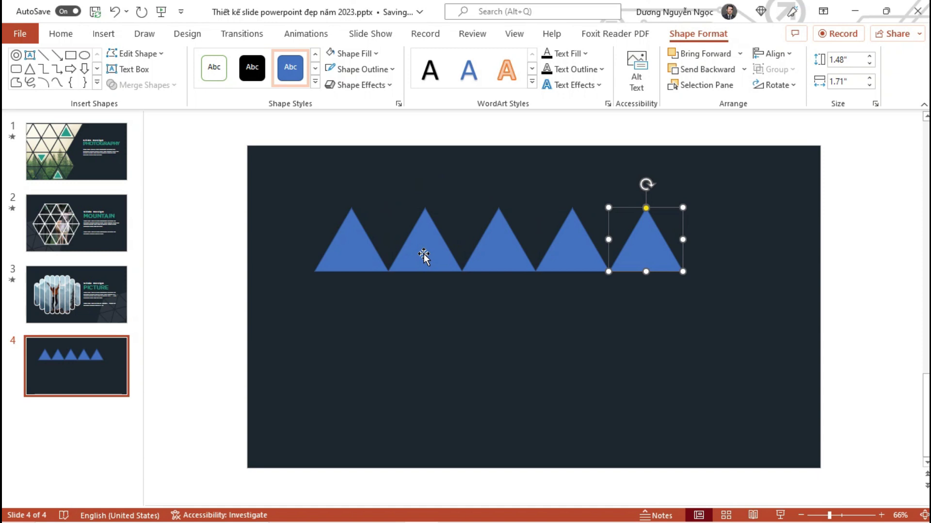
mouse_move(260, 180)
mouse_down()
mouse_move(603, 289)
mouse_move(741, 318)
mouse_up()
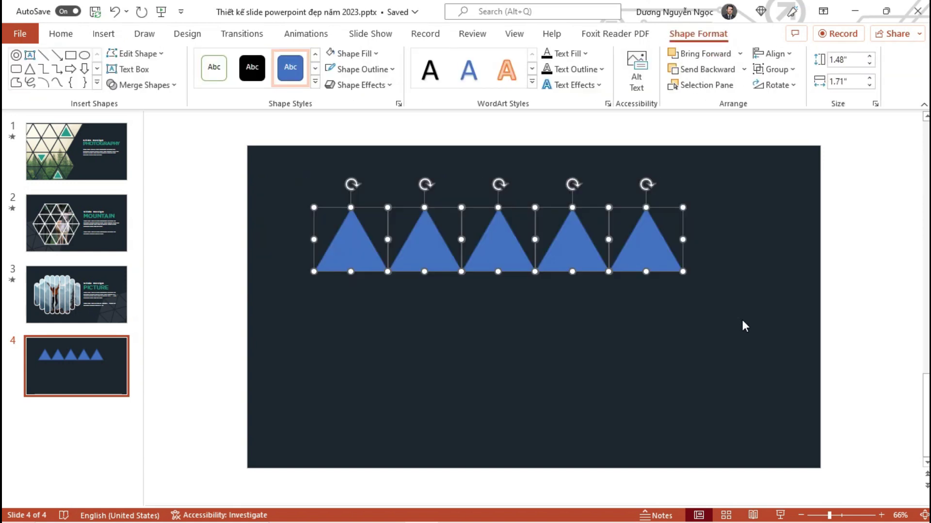
key(ctrl+g)
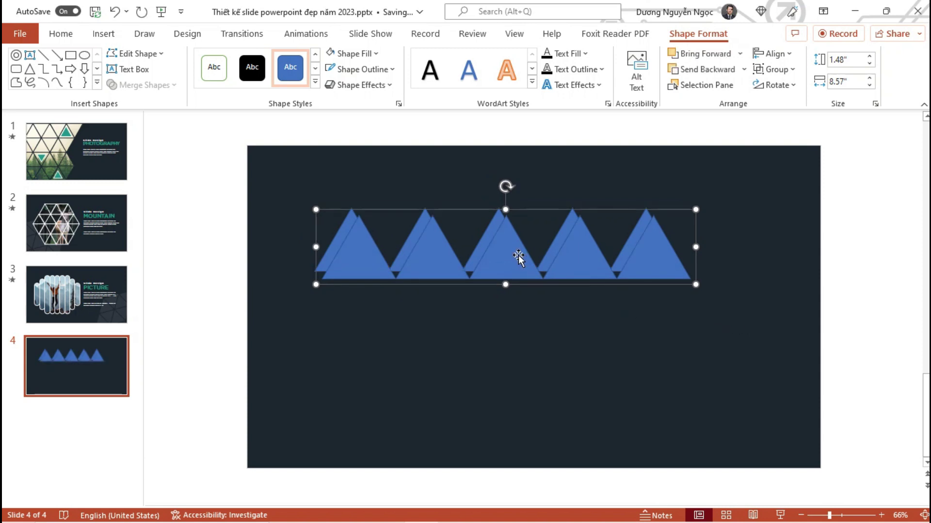
Copy the triangle row, rotate it 180°, and fit it between the upright triangles
drag(519, 257, 516, 311)
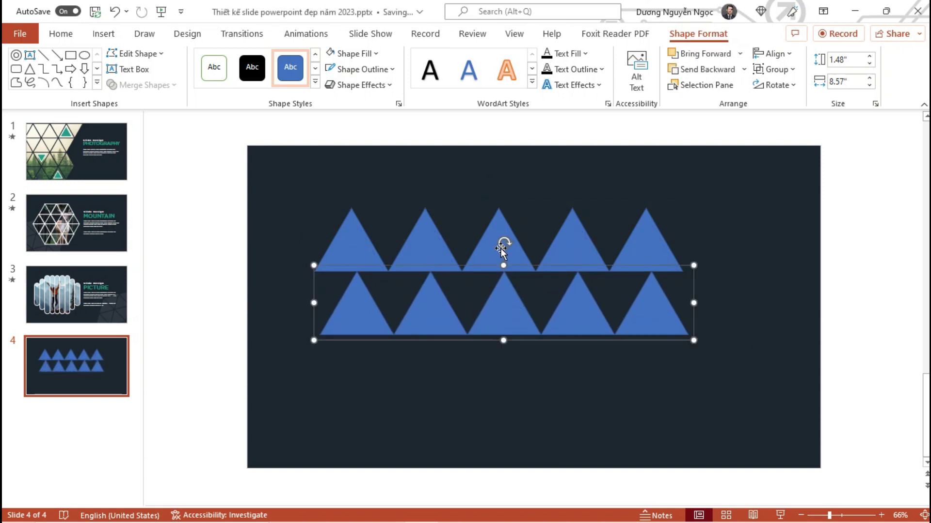
mouse_move(505, 246)
mouse_down()
mouse_move(549, 246)
mouse_move(579, 384)
mouse_move(513, 381)
mouse_up()
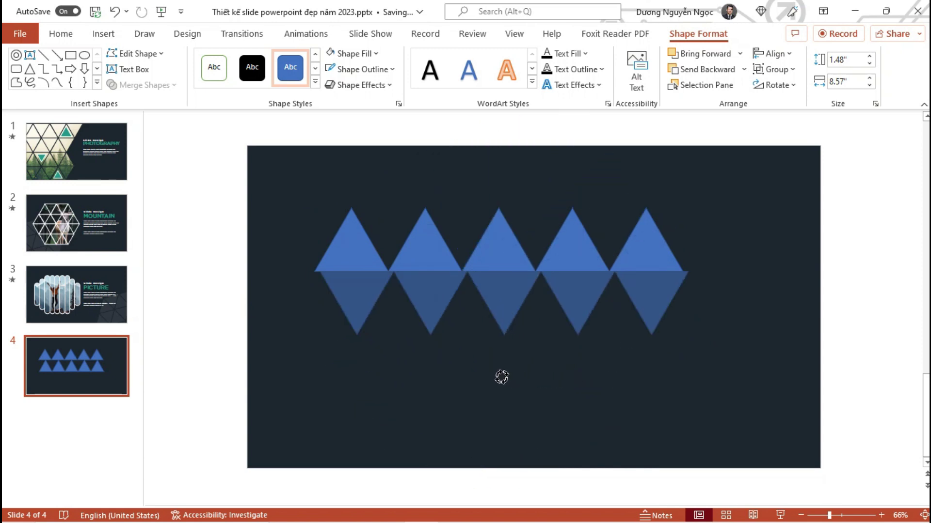
drag(512, 381, 502, 378)
drag(505, 303, 499, 304)
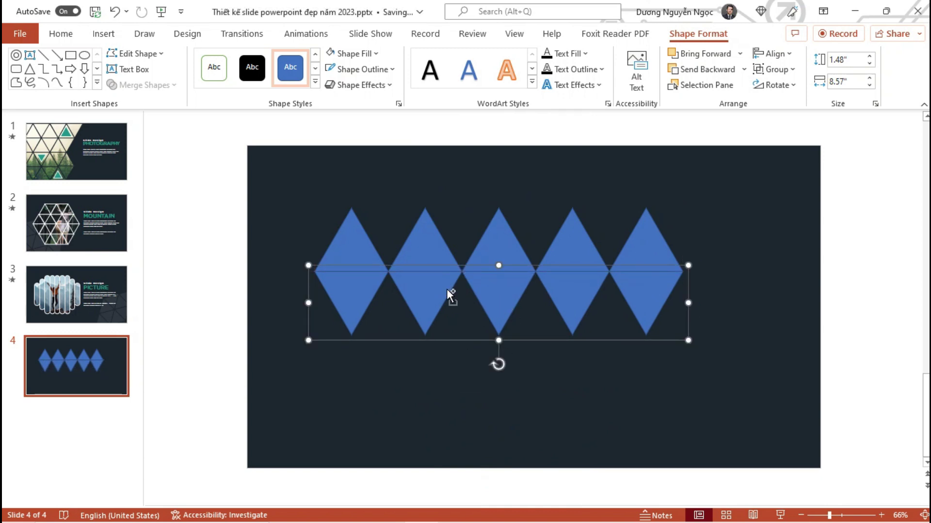
key(ctrl+z)
mouse_move(416, 356)
mouse_down()
mouse_move(442, 336)
mouse_move(457, 228)
mouse_up()
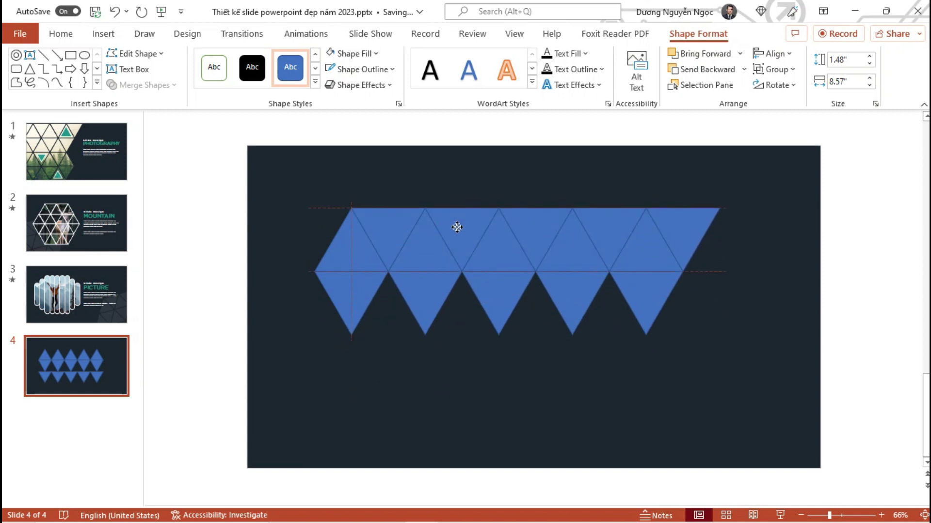
Interlock the upright row, then duplicate the whole strip and stack the copy below it
click(331, 264)
drag(331, 263, 379, 314)
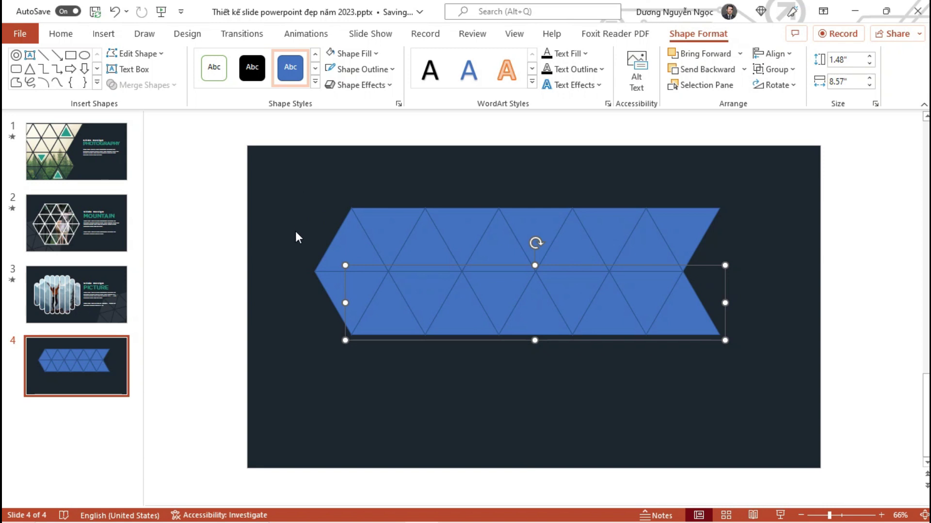
drag(295, 173, 816, 394)
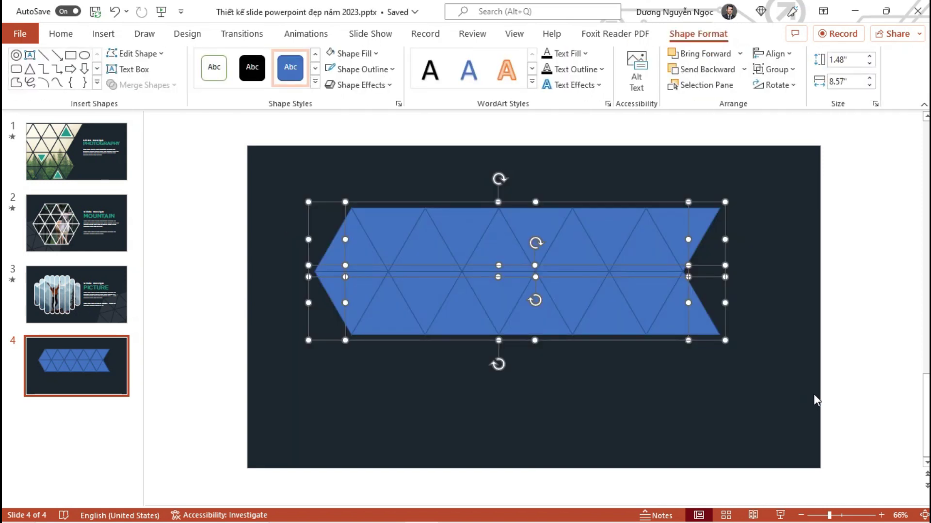
key(ctrl+d)
drag(413, 241, 396, 356)
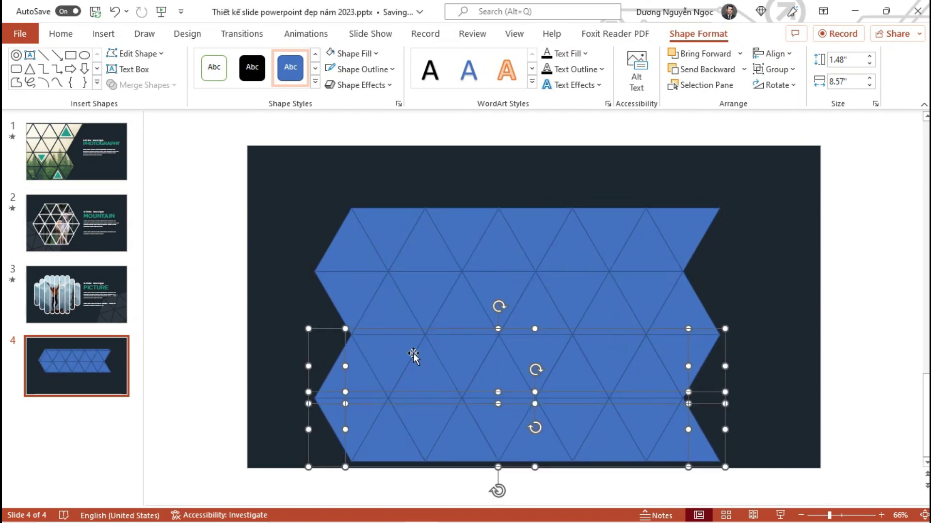
click(756, 320)
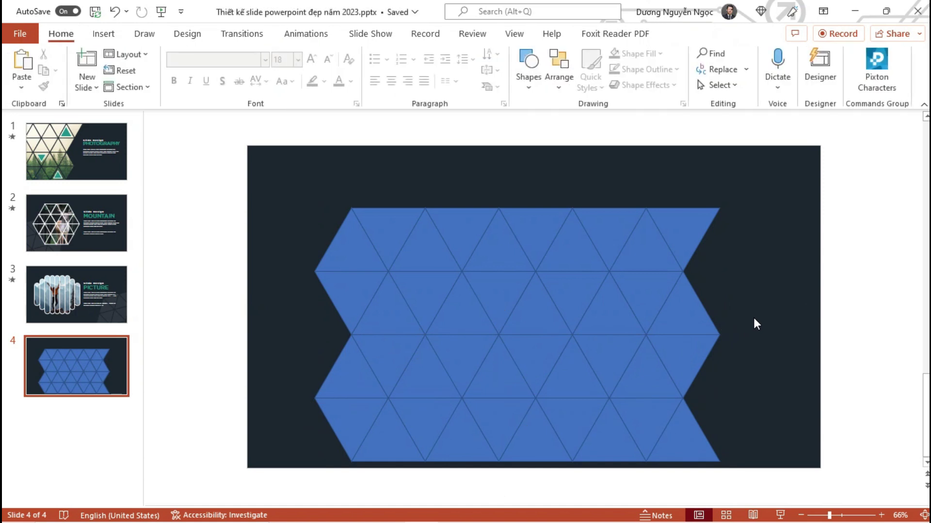
Select all four triangle rows and group them into one 5.91" by 9.43" shape
click(688, 325)
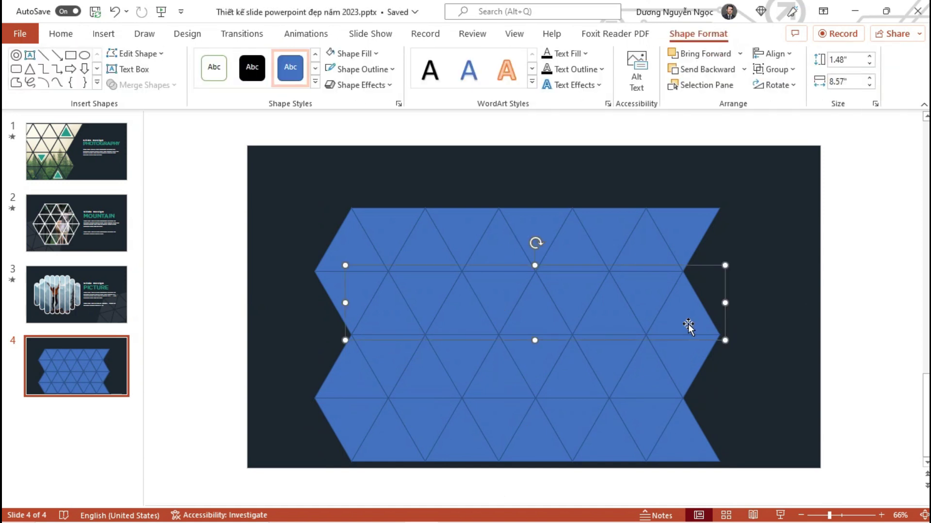
ctrl+scroll(640, 323, down, 3)
click(396, 221)
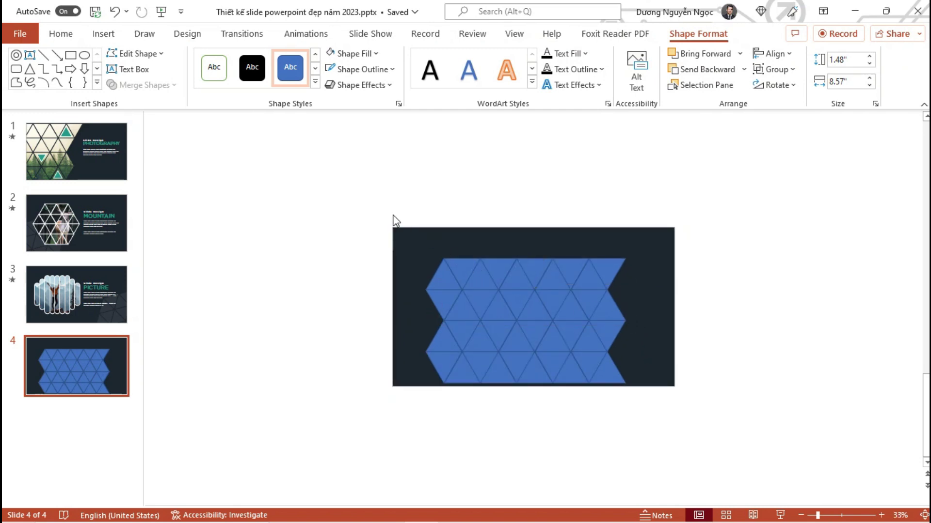
drag(393, 221, 671, 438)
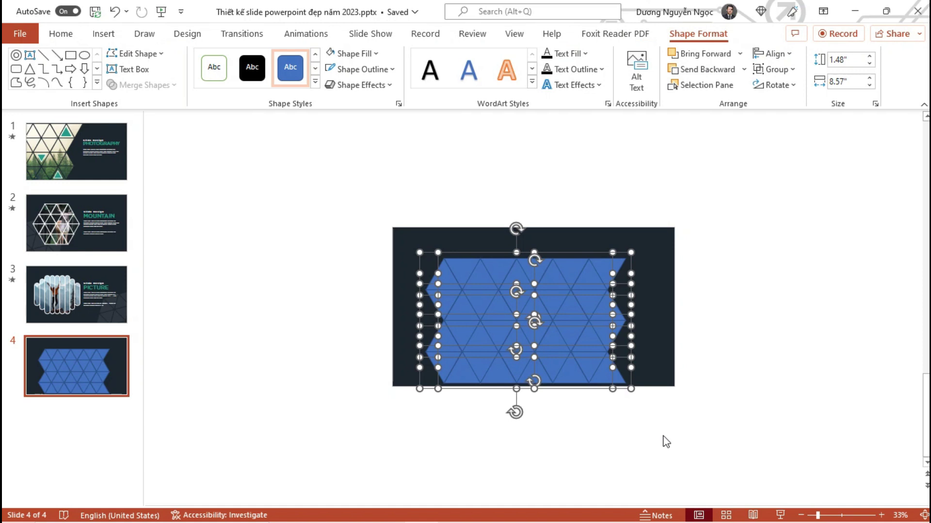
click(791, 73)
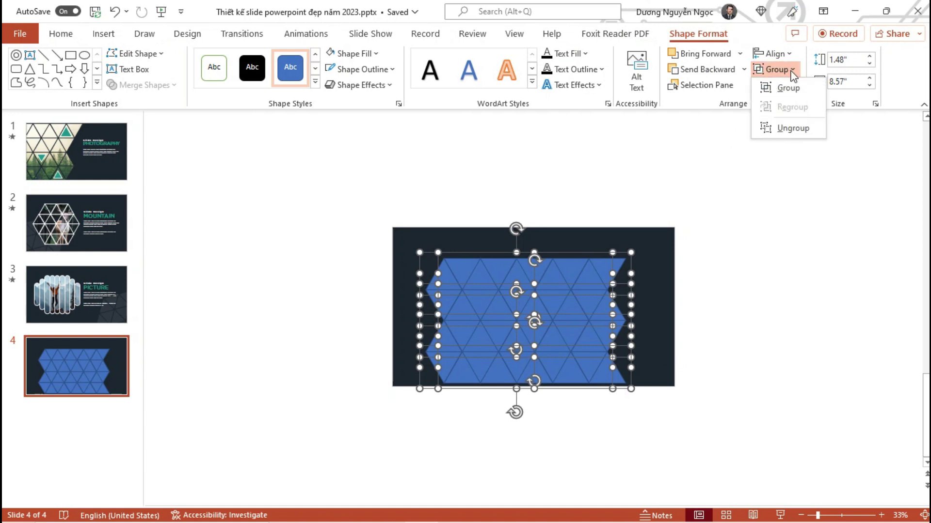
click(791, 73)
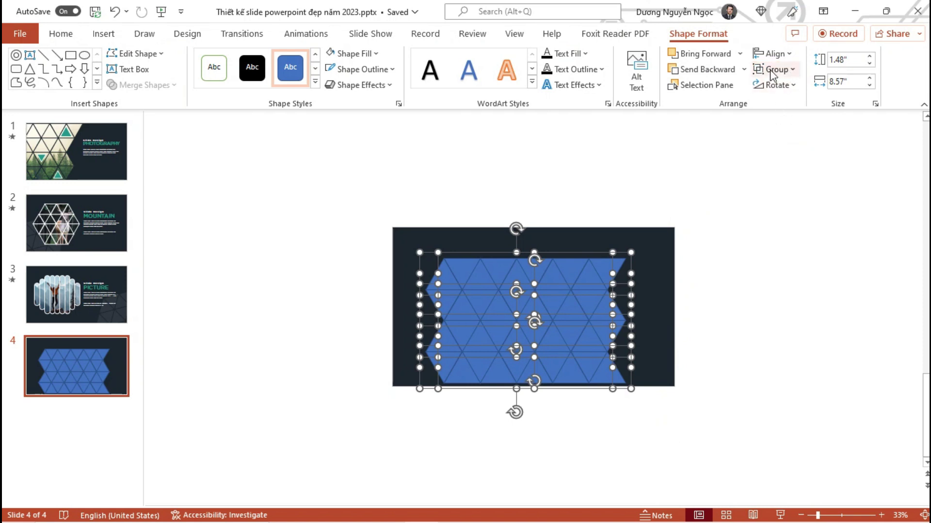
click(772, 73)
click(788, 88)
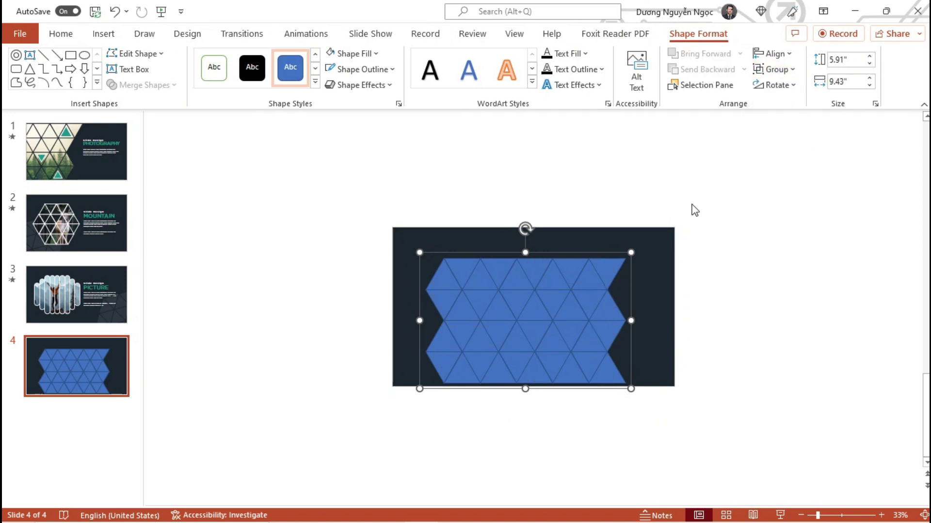
Resize the triangle grid to 8.41" by 13.41" and place it over the slide's left side
drag(569, 277, 517, 250)
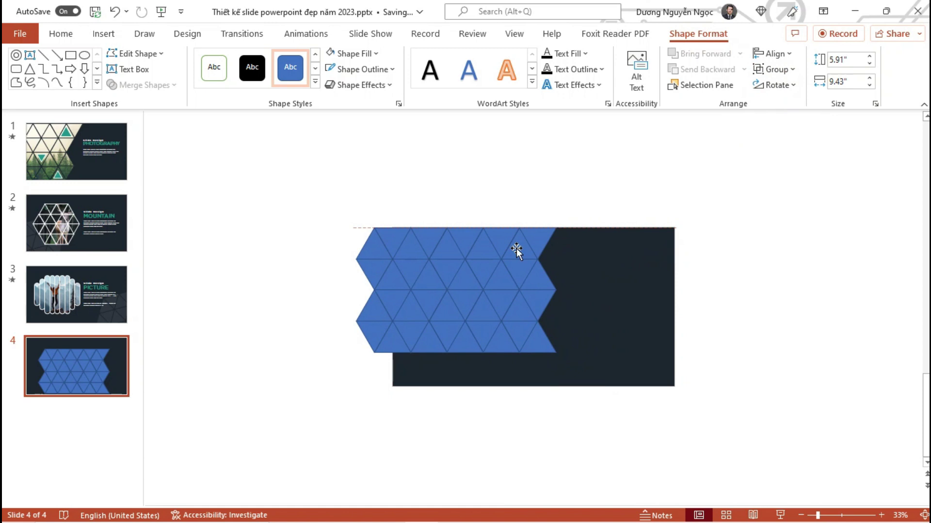
drag(558, 358, 635, 430)
mouse_move(604, 316)
mouse_down()
mouse_move(482, 312)
mouse_move(508, 315)
mouse_up()
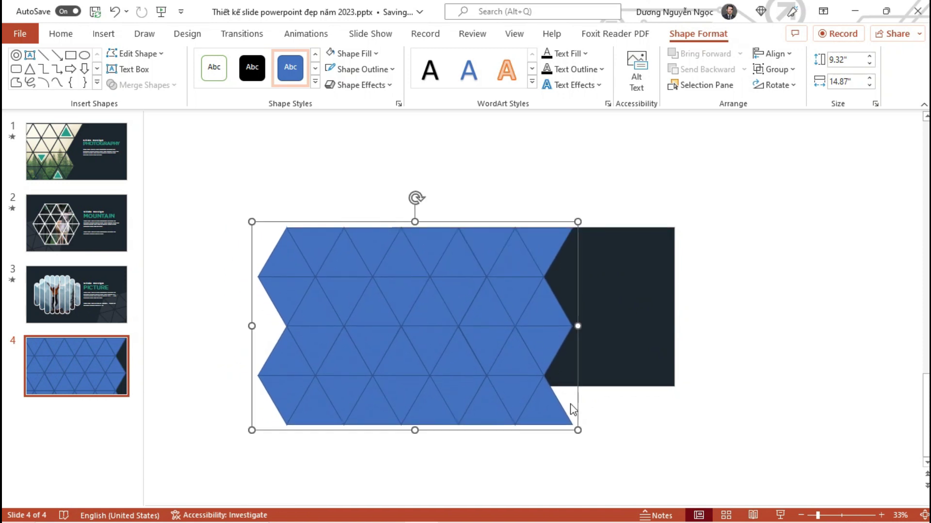
drag(577, 427, 541, 396)
drag(501, 349, 522, 347)
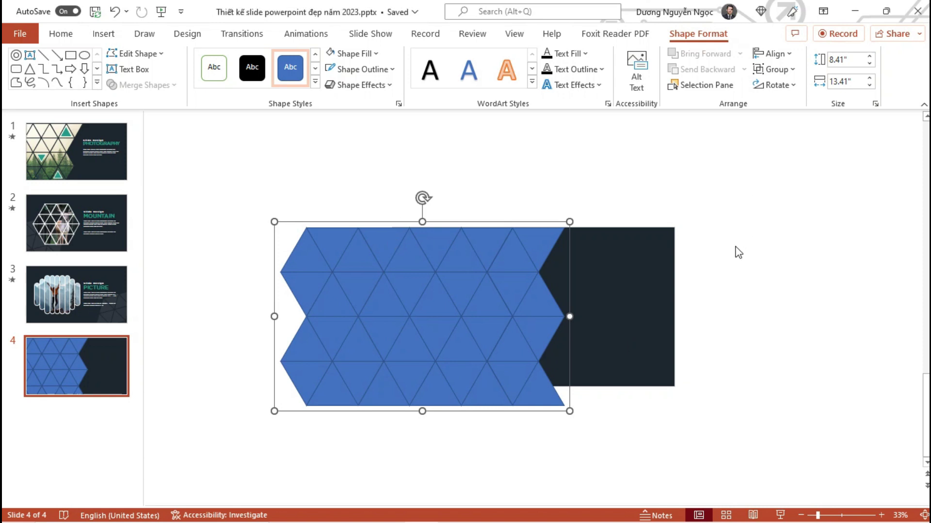
Ungroup the pattern into strips and split the top row into individual triangles
click(793, 73)
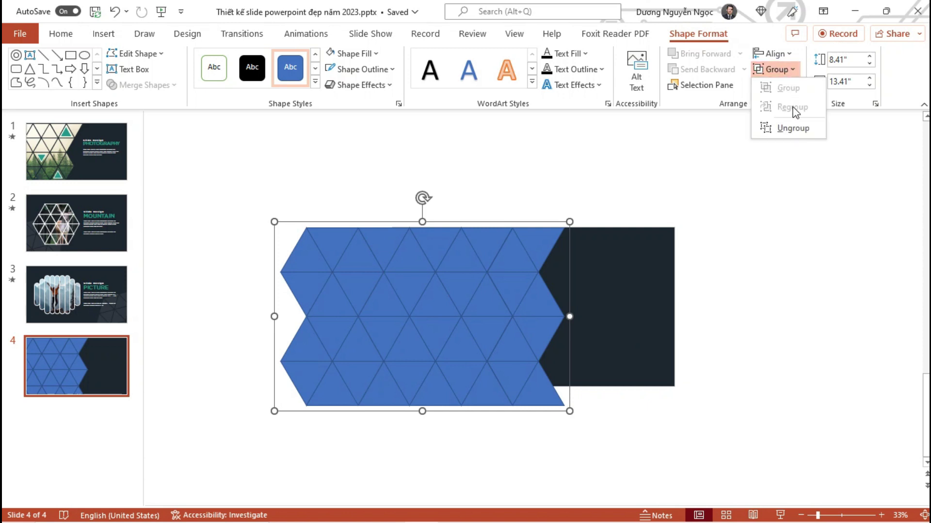
click(794, 129)
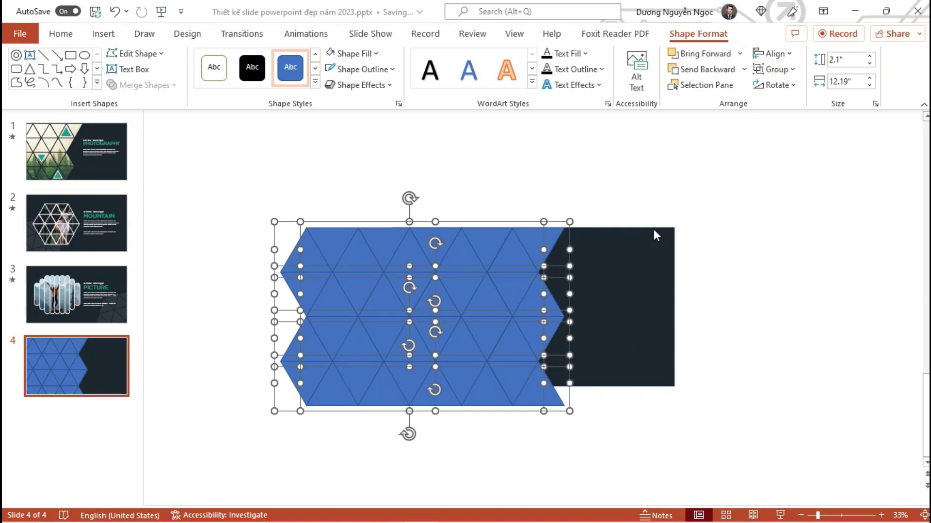
click(772, 141)
click(498, 240)
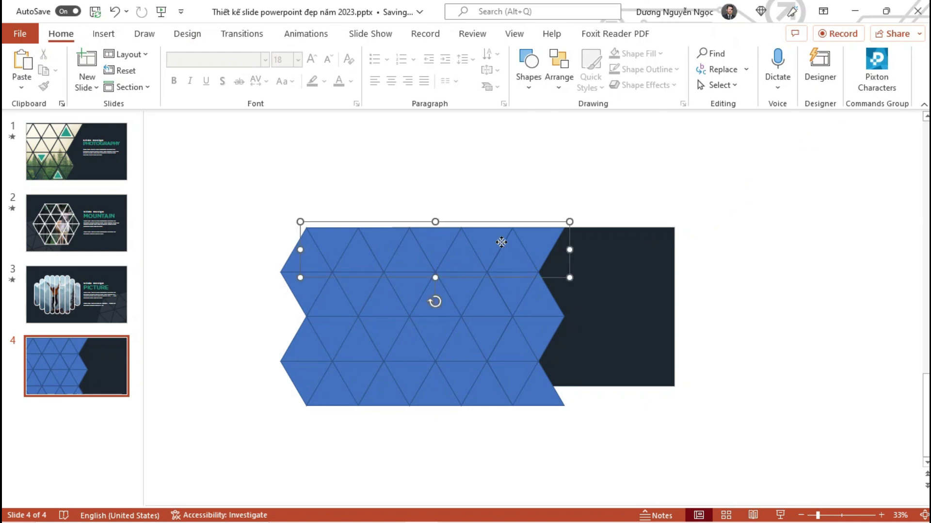
click(778, 71)
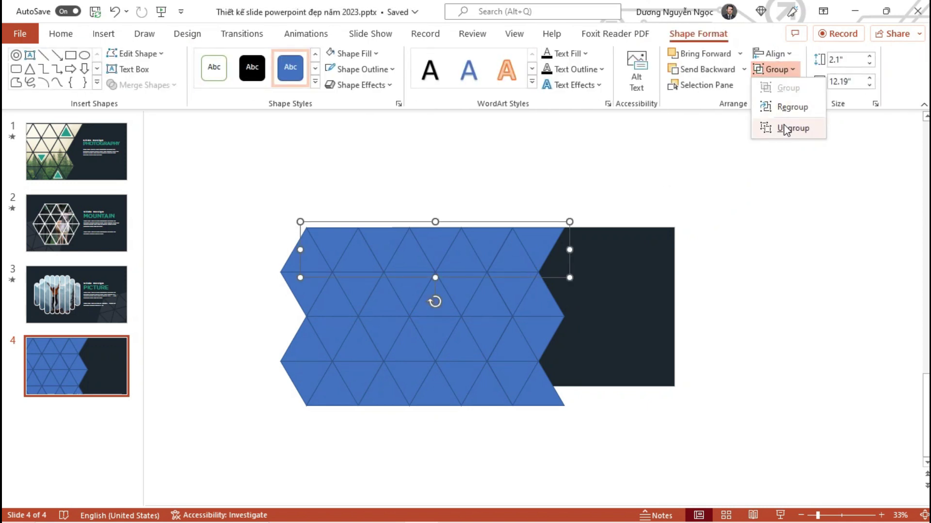
click(792, 126)
Split the second, third and bottom rows into individual triangles with Ctrl+Shift+G
click(512, 298)
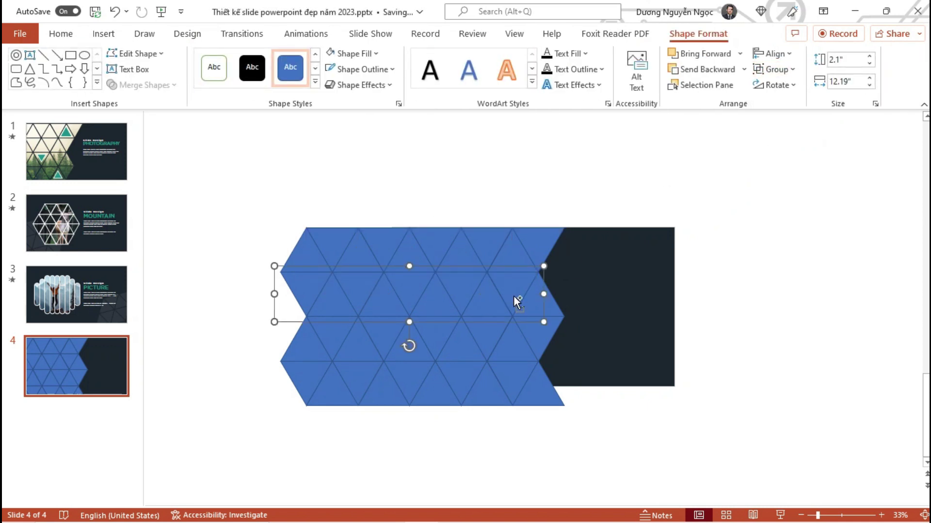
key(ctrl+shift+g)
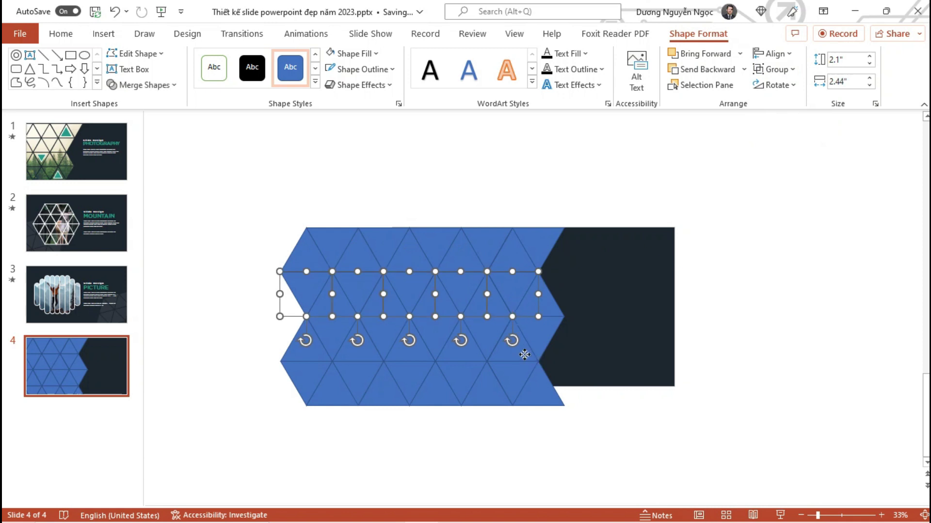
click(524, 355)
key(ctrl+shift+g)
click(529, 380)
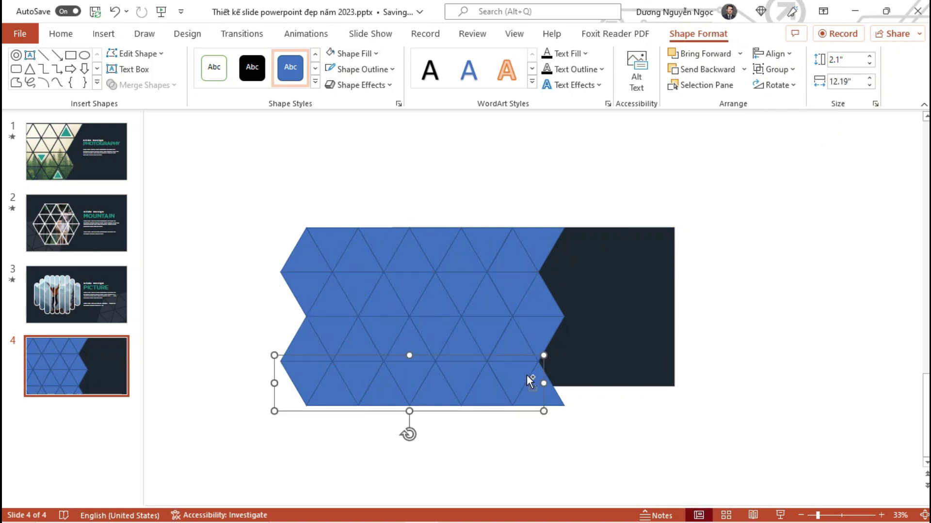
key(ctrl+shift+g)
click(551, 344)
Ungroup the remaining middle and bottom rows into individual triangles
key(ctrl+shift+g)
click(547, 298)
key(ctrl+shift+g)
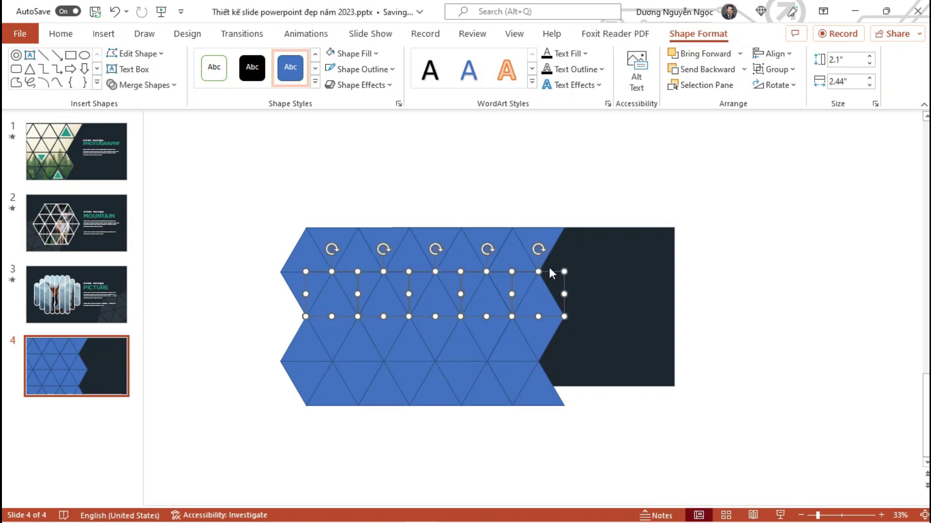
click(547, 246)
click(504, 249)
click(534, 374)
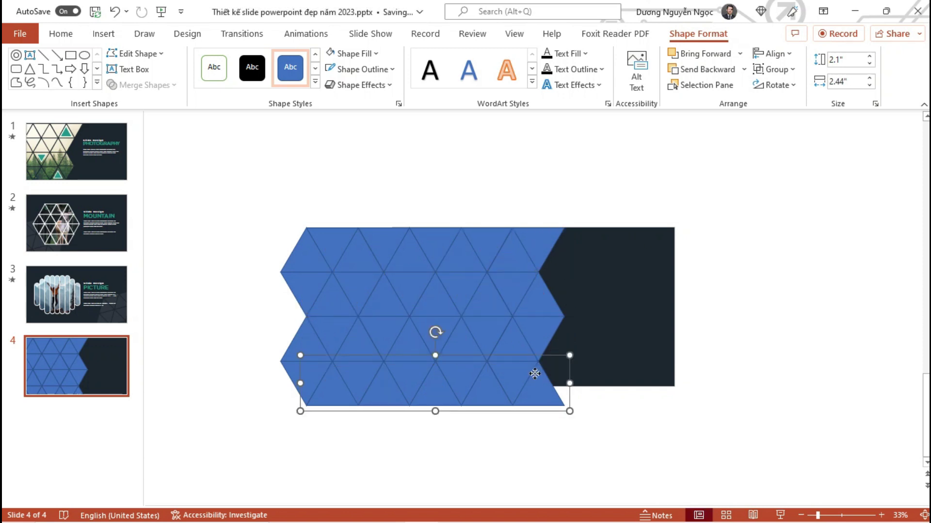
key(ctrl+shift+g)
click(518, 341)
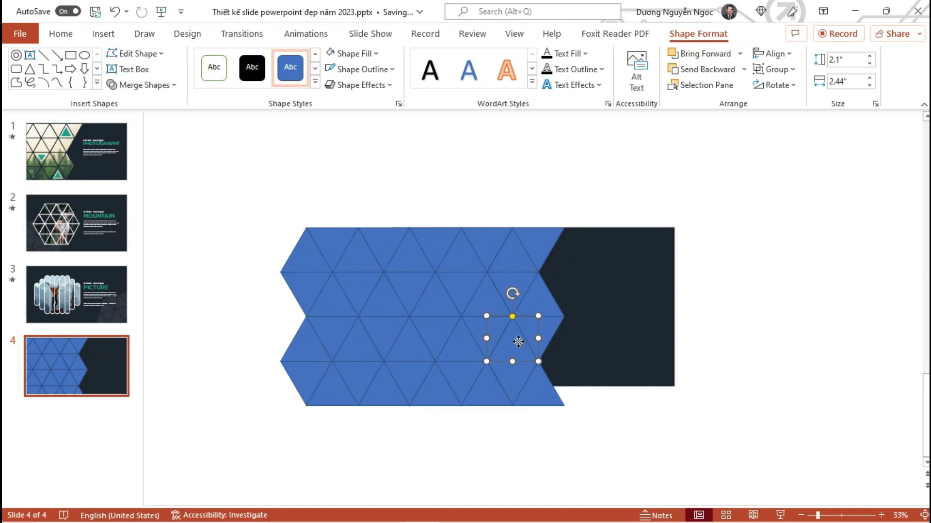
click(576, 317)
Delete the bottom-right triangle and the whole left column of triangles
click(548, 383)
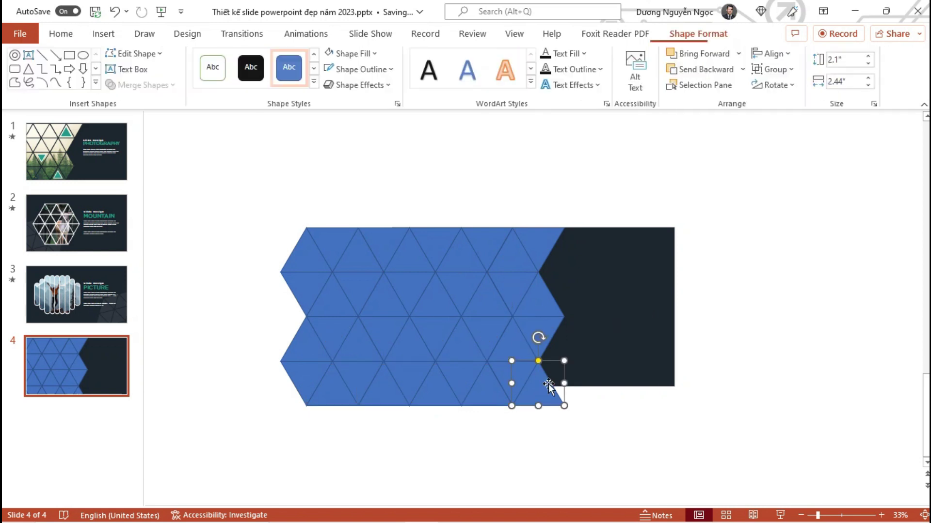
key(Delete)
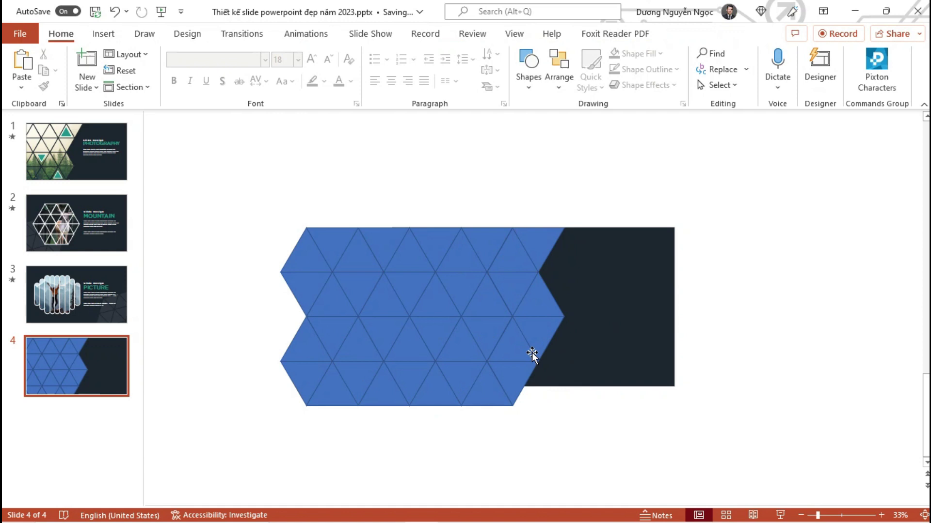
click(547, 303)
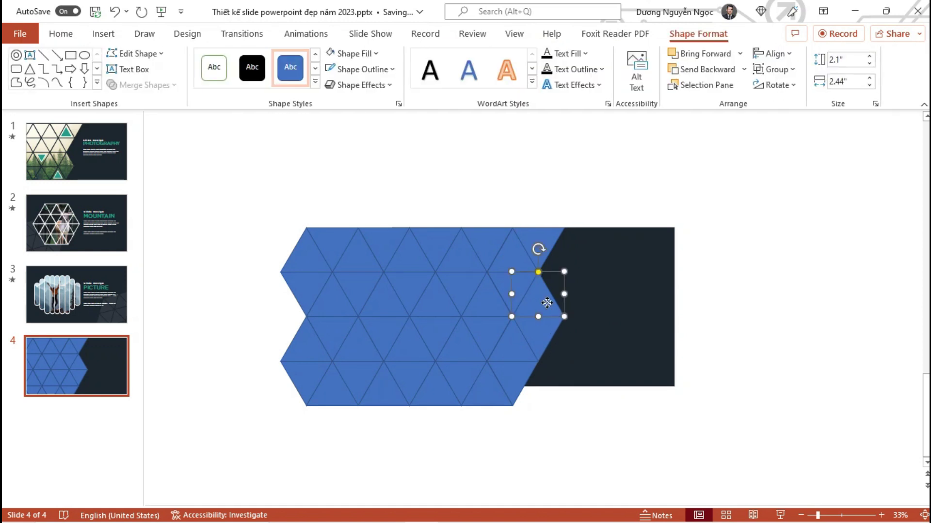
drag(546, 303, 647, 301)
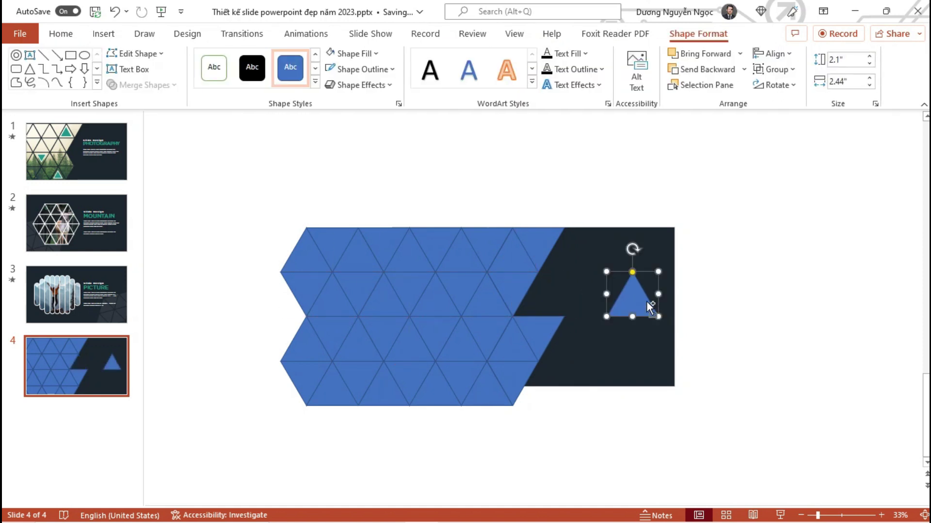
key(ctrl+z)
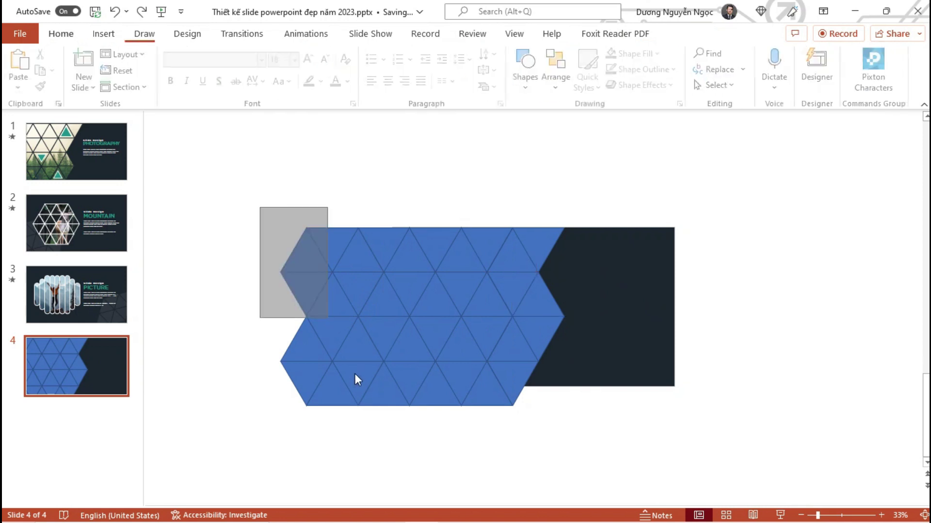
drag(270, 222, 368, 428)
key(Delete)
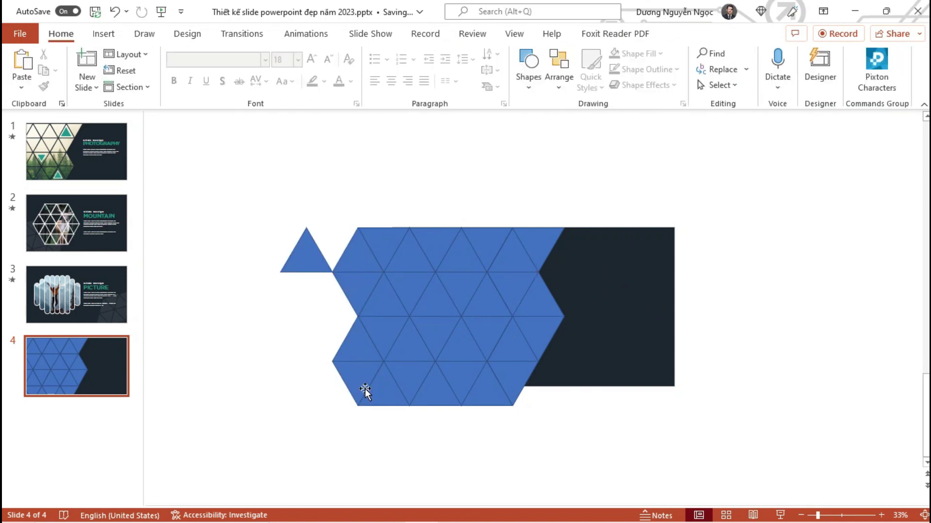
Ungroup the top row and delete its small top-left triangle
click(315, 263)
key(ctrl+shift+g)
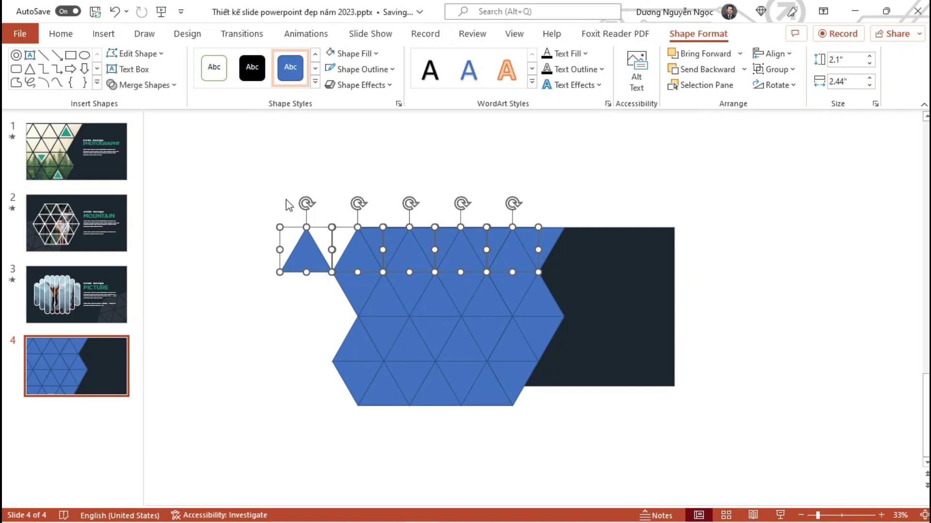
click(302, 245)
key(Delete)
Delete the remaining left-edge and bottom-left triangles, then preview the slide with Shift+F5
click(361, 268)
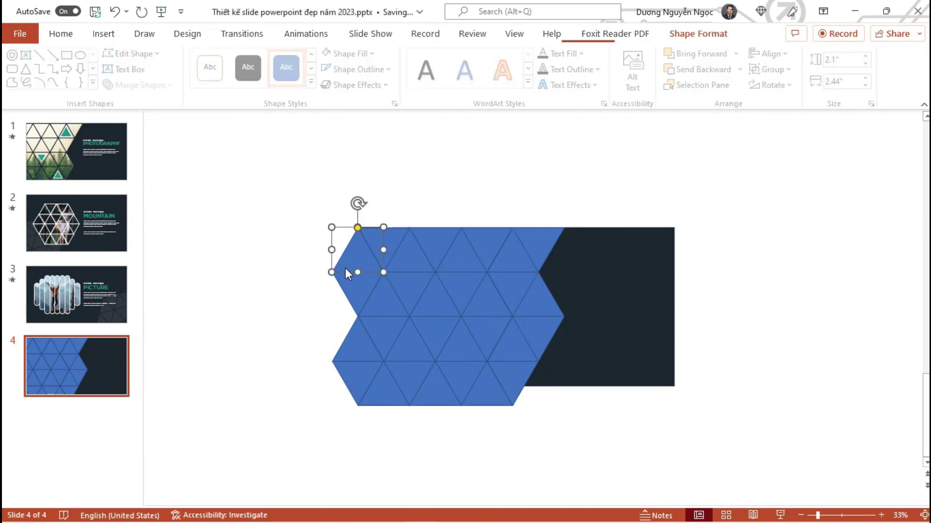
key(Delete)
click(355, 287)
shift+click(361, 338)
key(Delete)
click(356, 390)
key(Delete)
click(382, 388)
key(Delete)
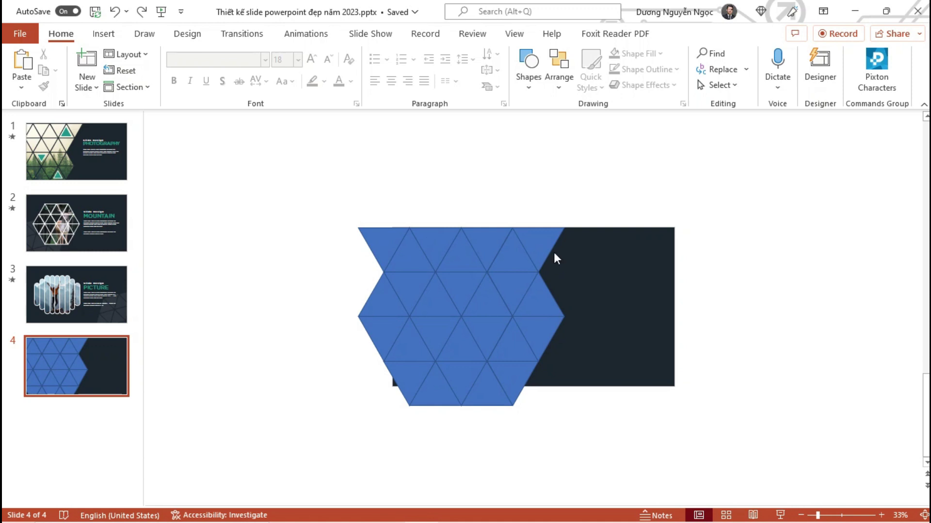
key(shift+F5)
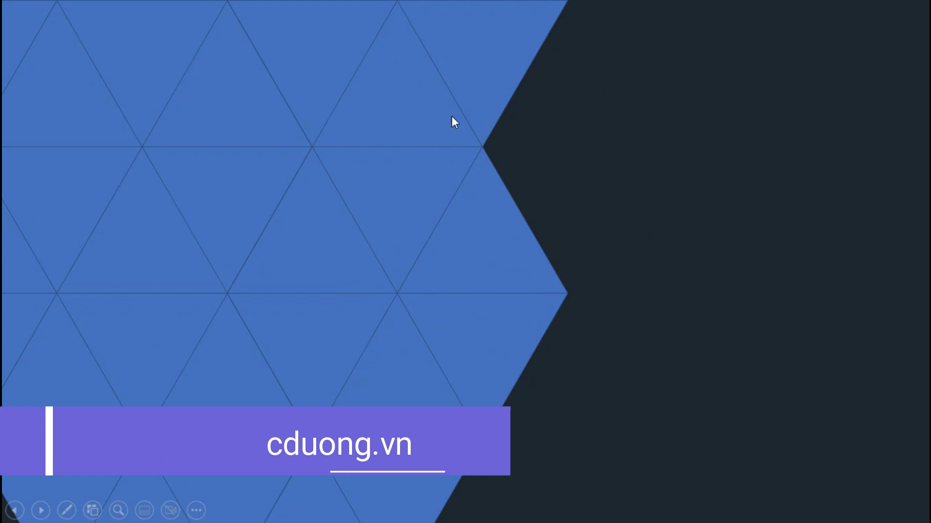
Nudge the triangle grid slightly left, then group all its triangles with Ctrl+G
key(Escape)
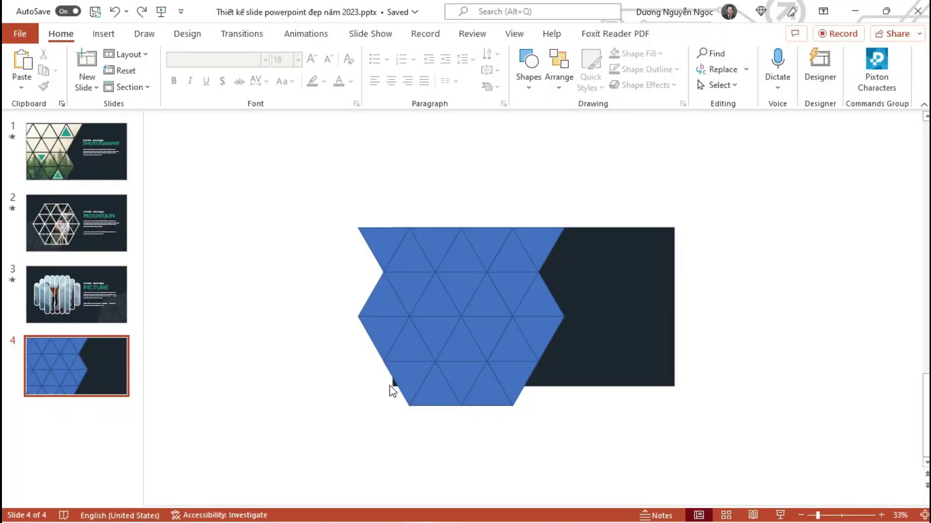
drag(330, 201, 609, 461)
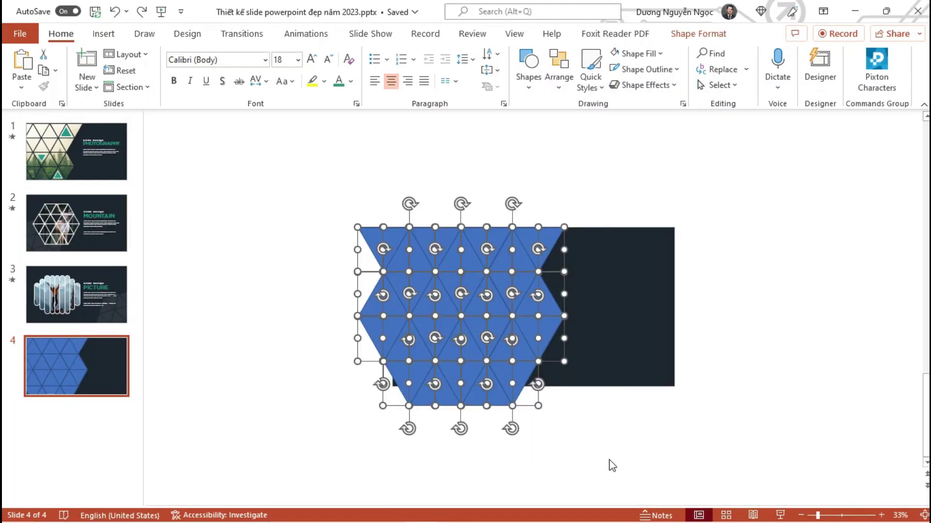
key(Left)
key(Left)
key(Left)
key(Left)
key(Left)
key(Left)
key(Left)
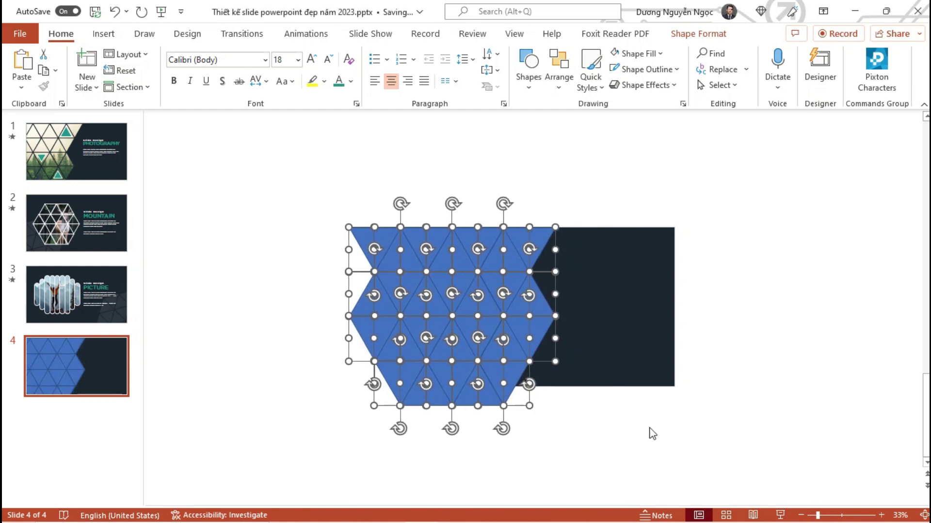
click(772, 375)
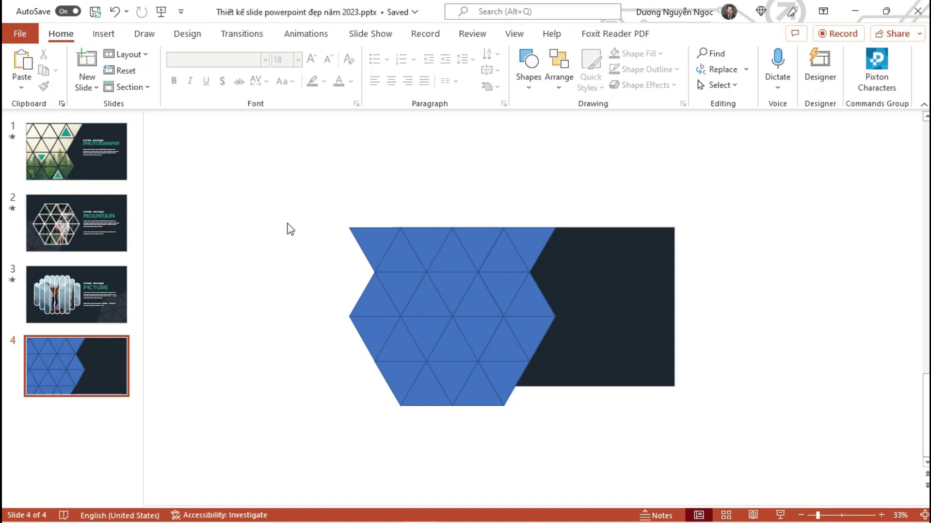
drag(396, 257, 595, 463)
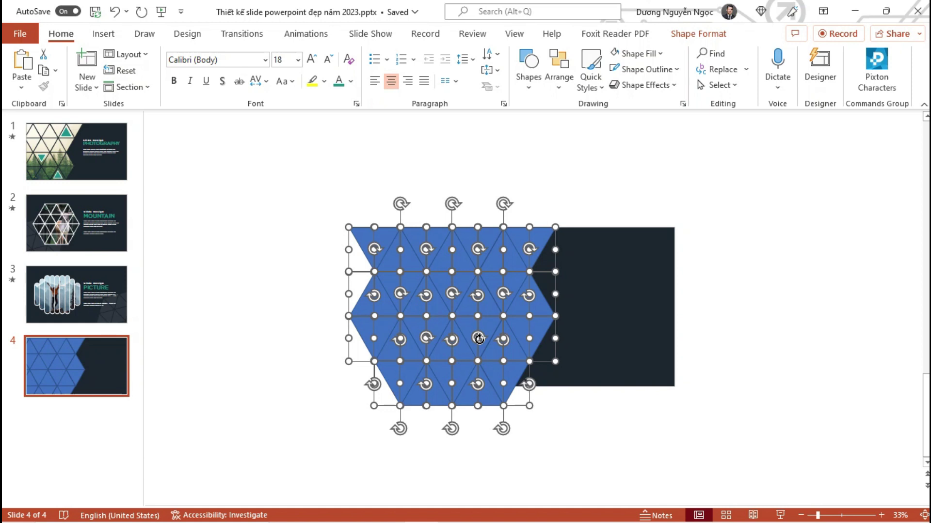
key(ctrl+g)
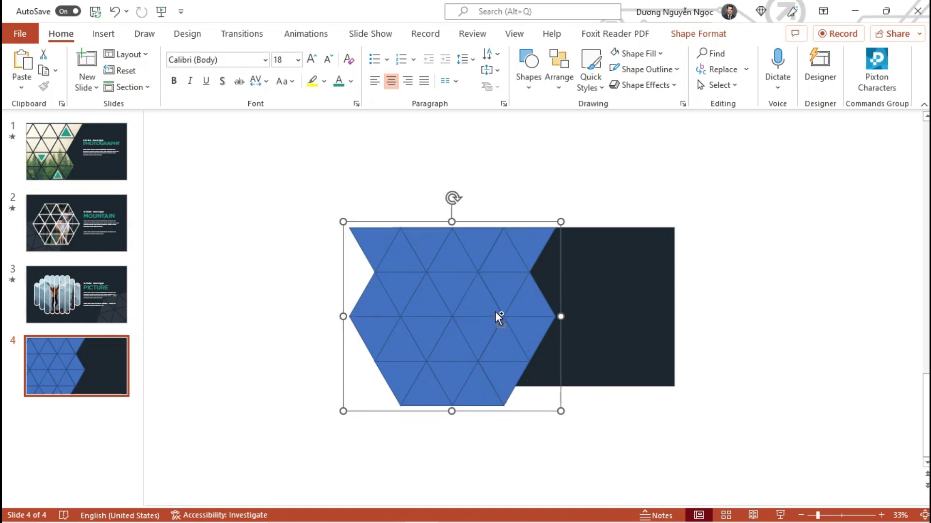
Give the grouped hexagon a picture fill using the misty forest nature-wallpaper photo
right_click(496, 315)
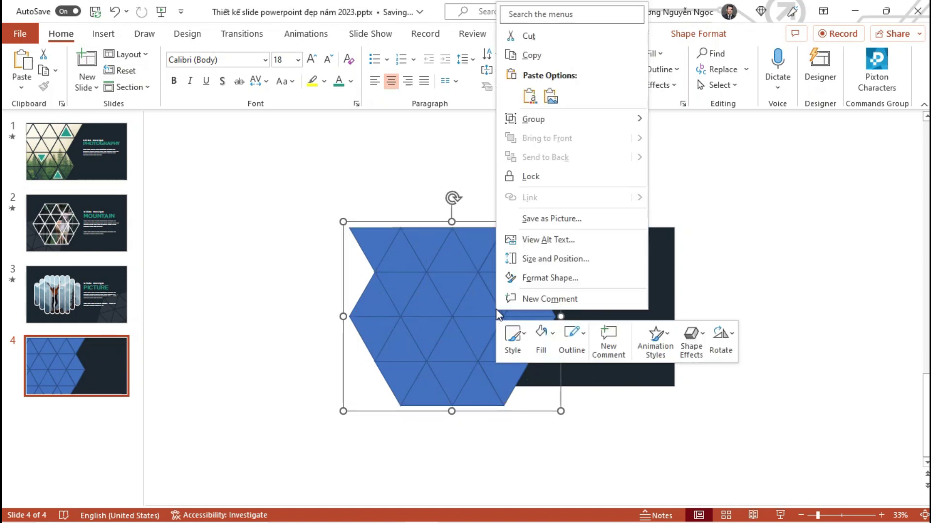
click(551, 284)
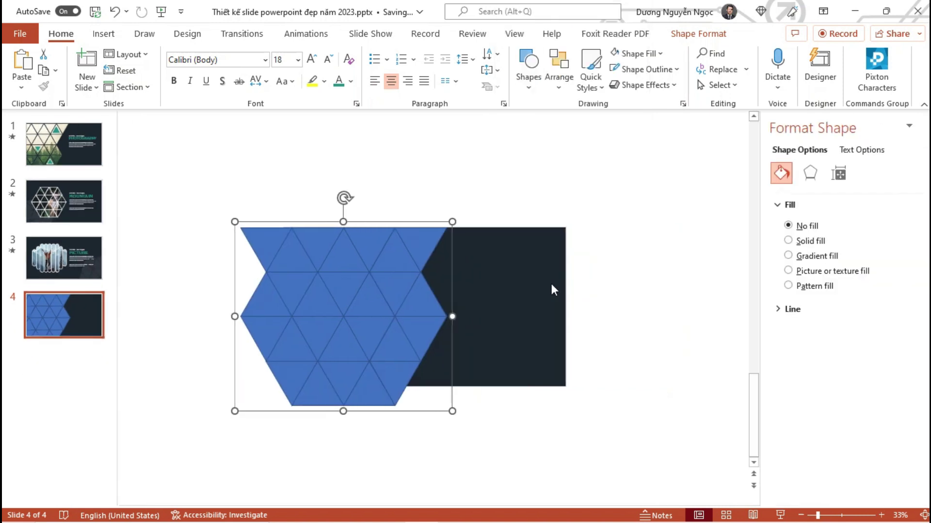
click(797, 272)
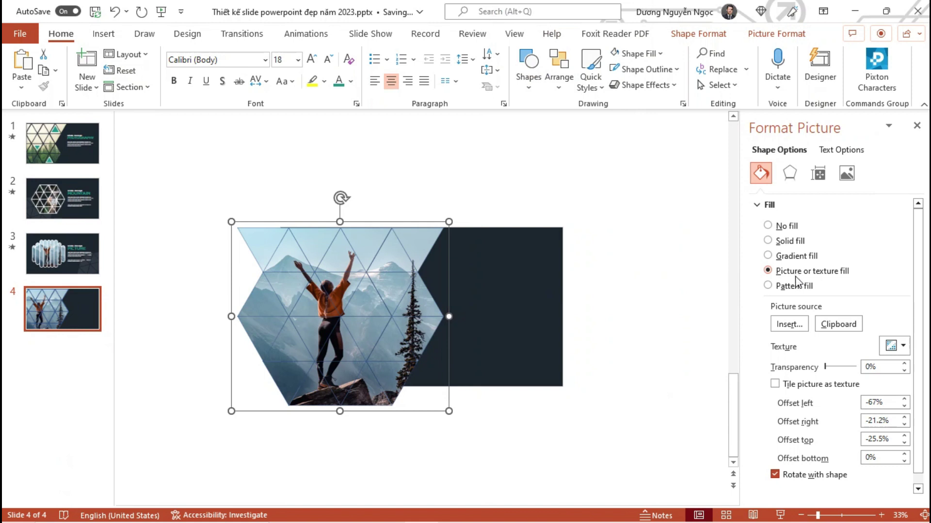
click(789, 324)
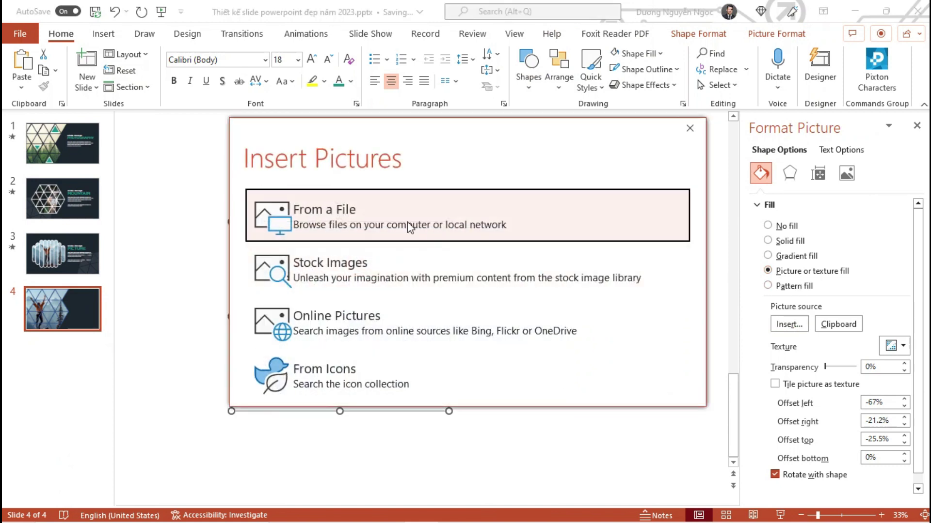
click(380, 217)
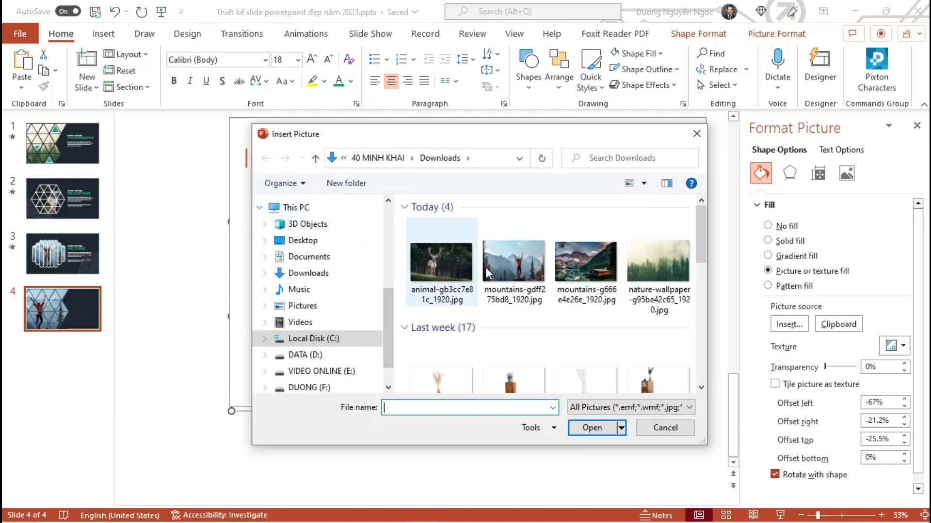
double_click(644, 271)
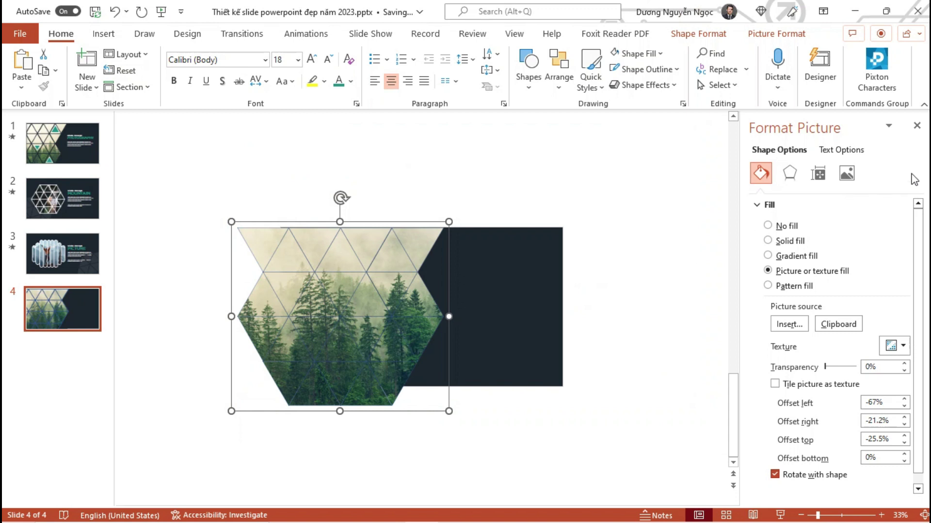
click(917, 125)
scroll(573, 301, up, 2)
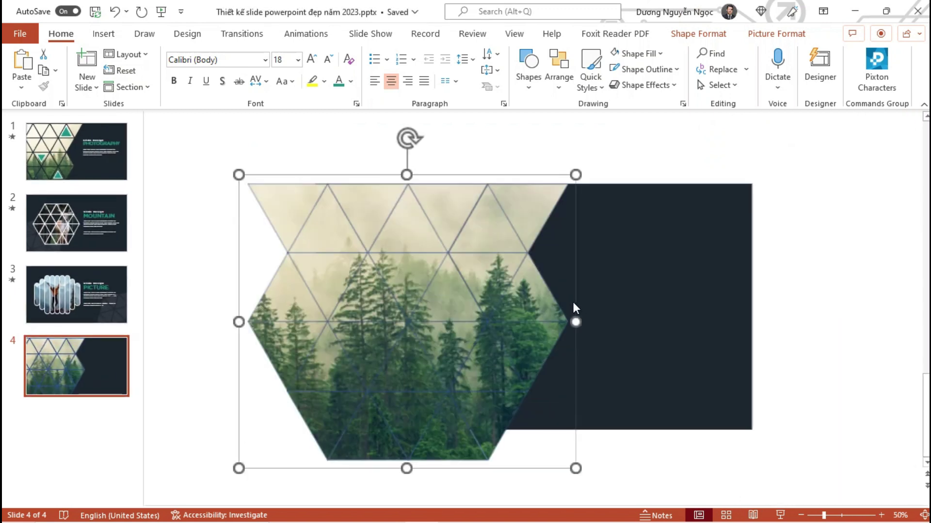
scroll(573, 303, up, 1)
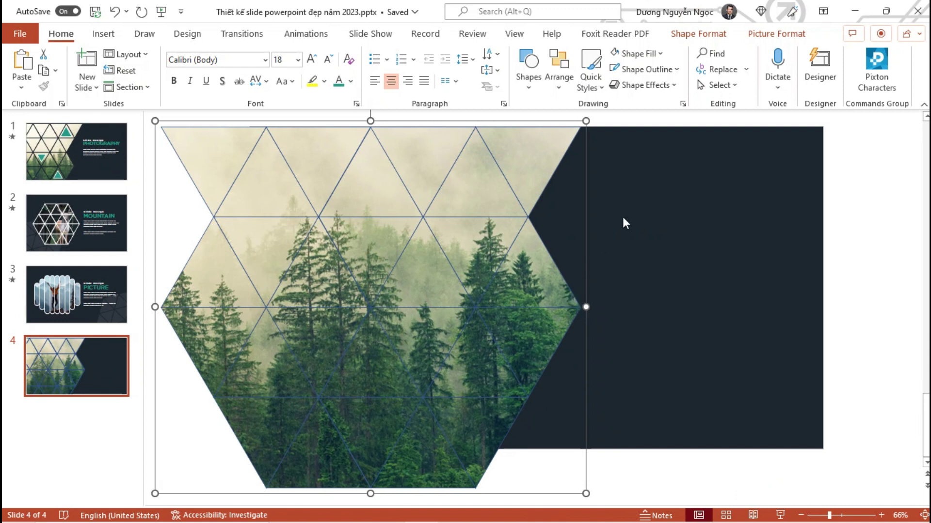
Give the triangle outlines a 3 pt dark Blue-Gray line and preview the slide full screen
click(647, 70)
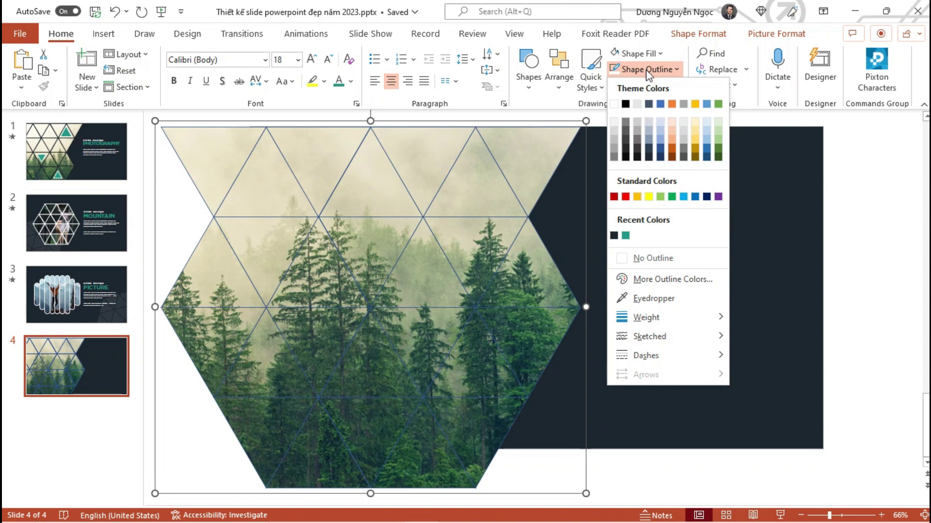
mouse_move(646, 317)
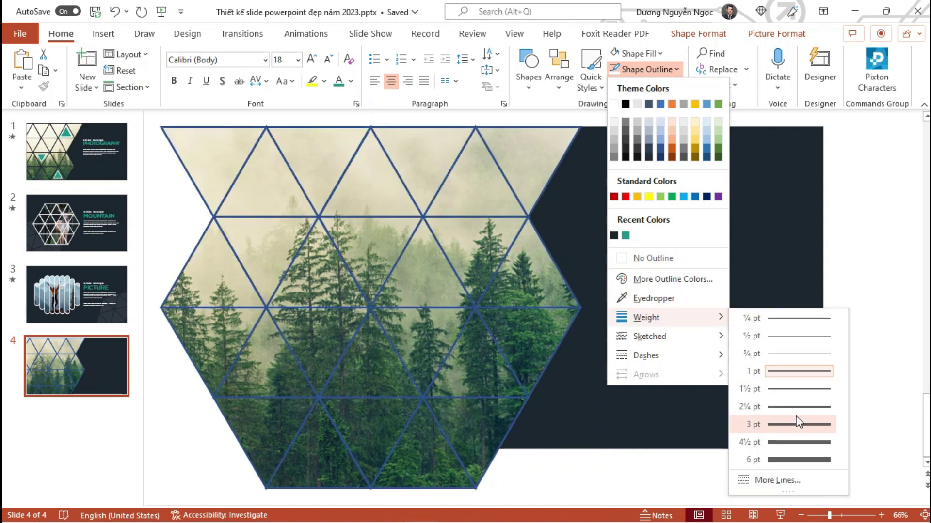
click(798, 422)
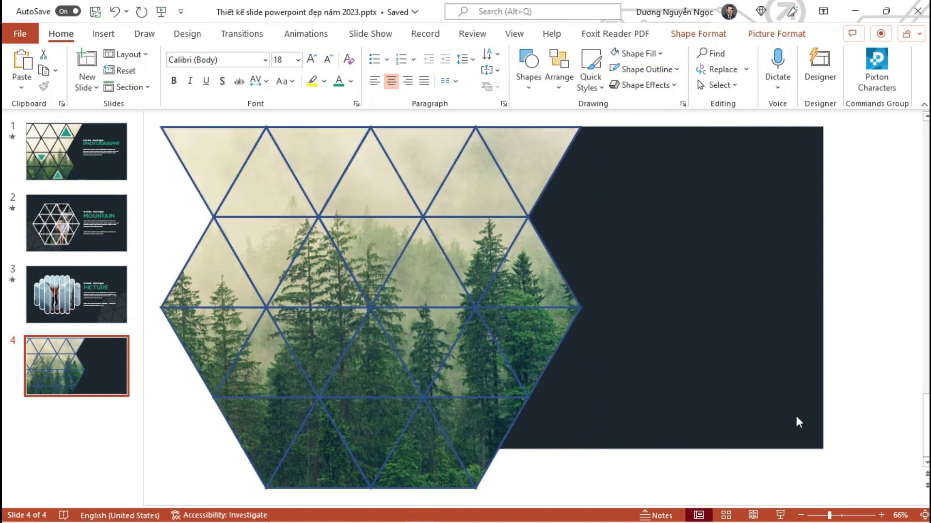
click(647, 70)
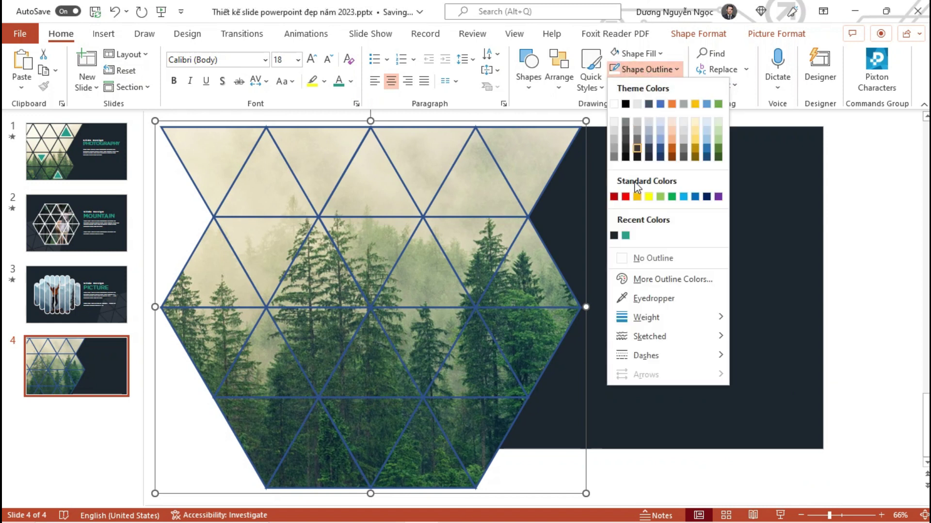
click(614, 236)
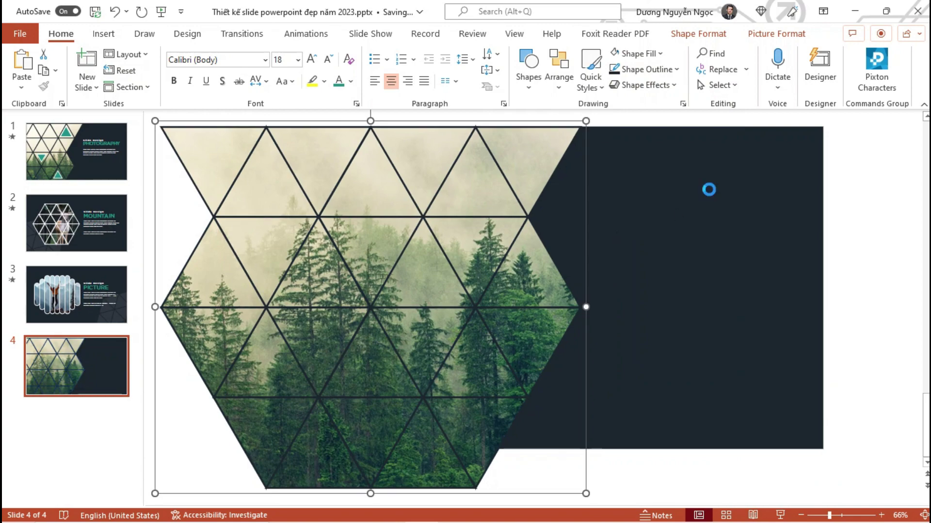
key(shift+F5)
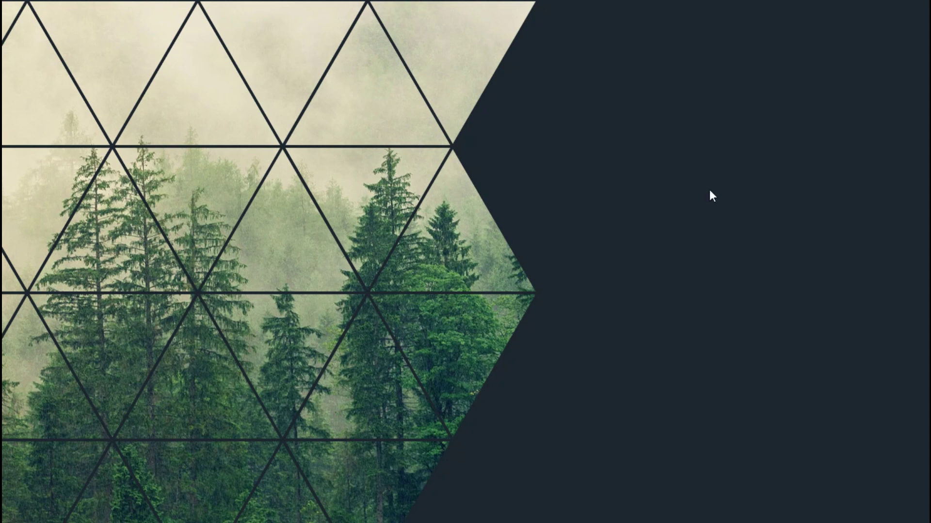
key(Escape)
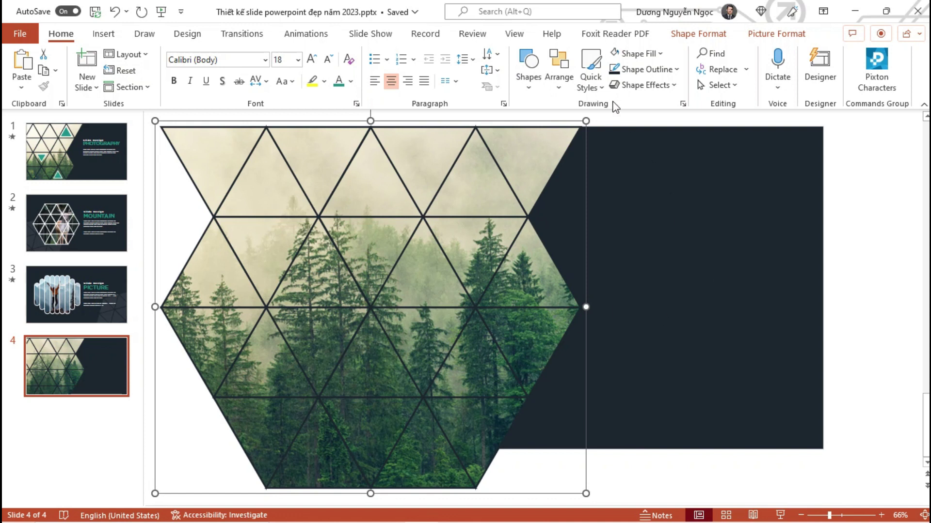
Draw a text box on the dark area right of the hexagon and type 'Slide Design'
click(531, 87)
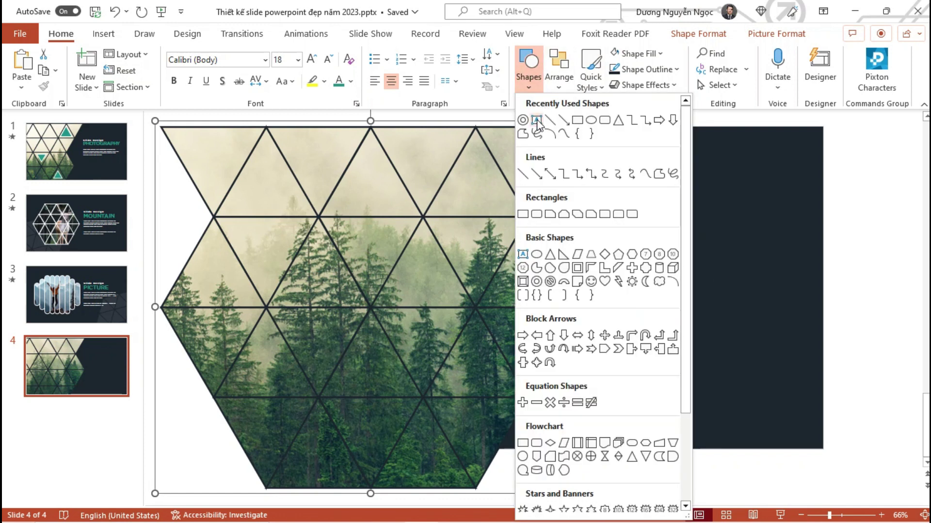
click(536, 120)
drag(593, 199, 770, 225)
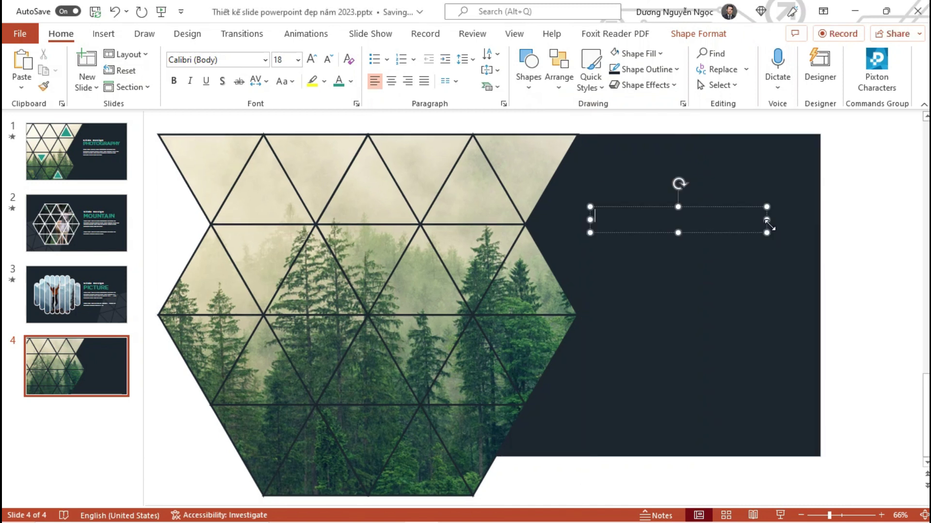
text(Slide Design)
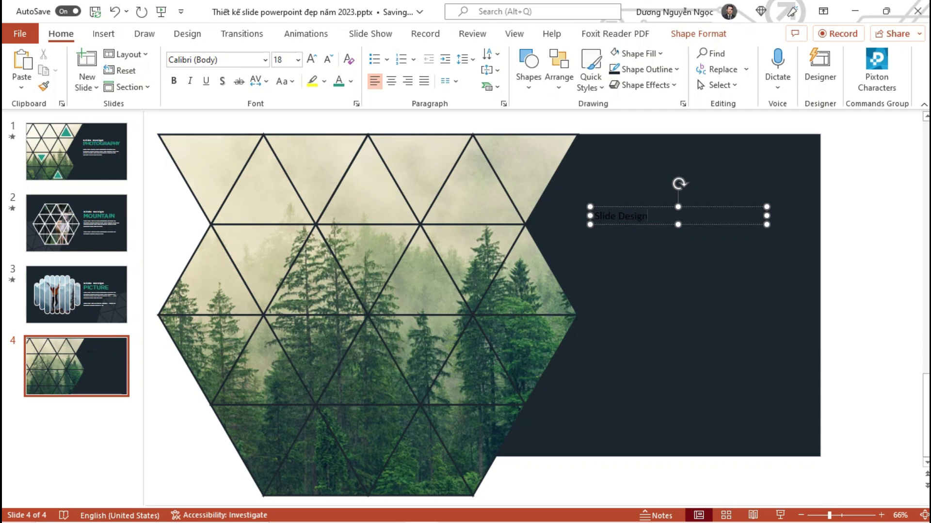
Make the title white iCiel Gotham Medium 28 pt and place a copy just below it
key(ctrl+a)
click(350, 81)
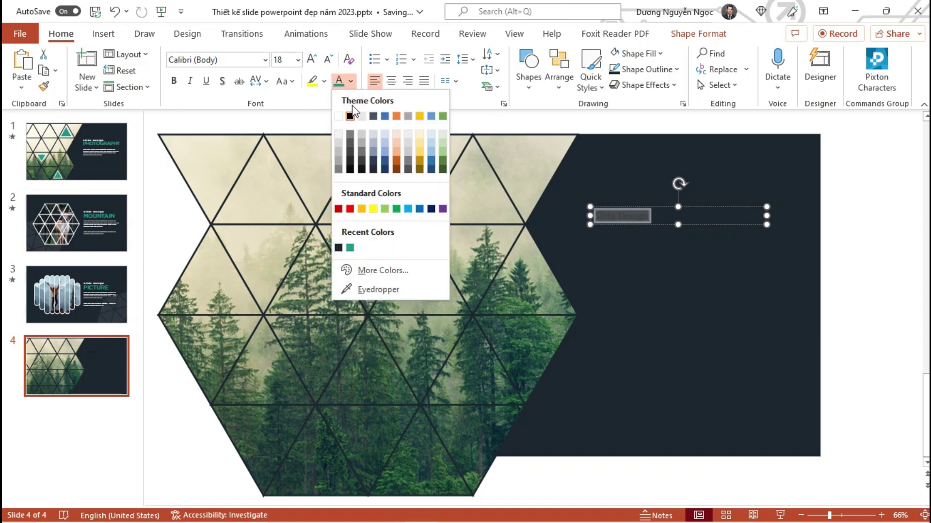
click(338, 116)
click(311, 59)
click(312, 59)
click(312, 59)
click(311, 59)
click(311, 59)
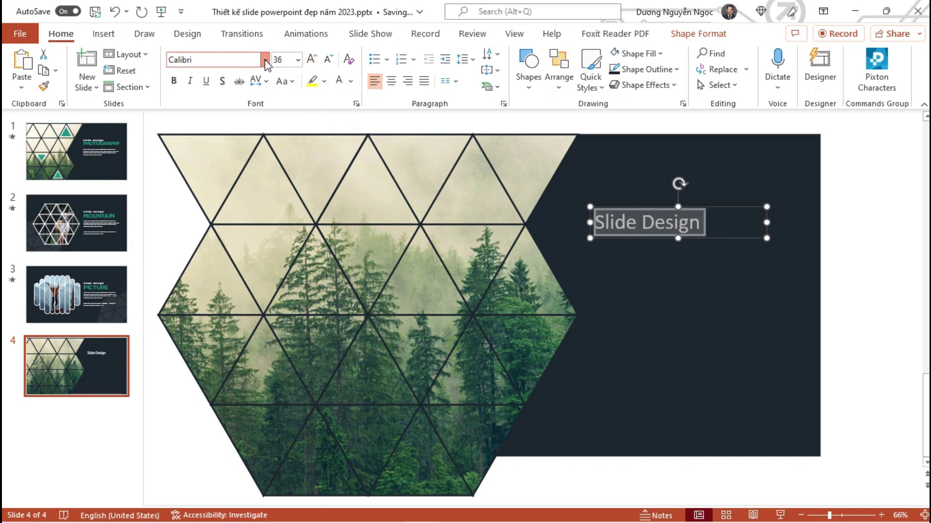
click(265, 60)
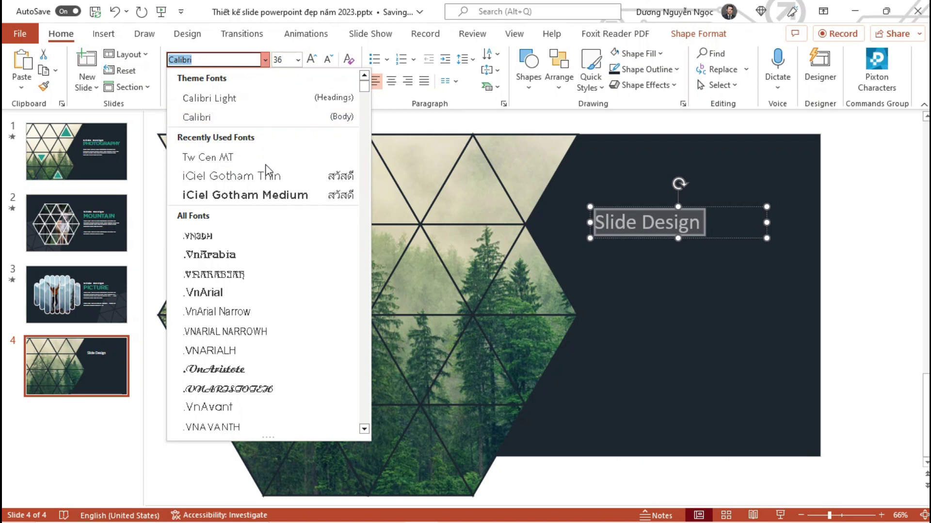
click(267, 194)
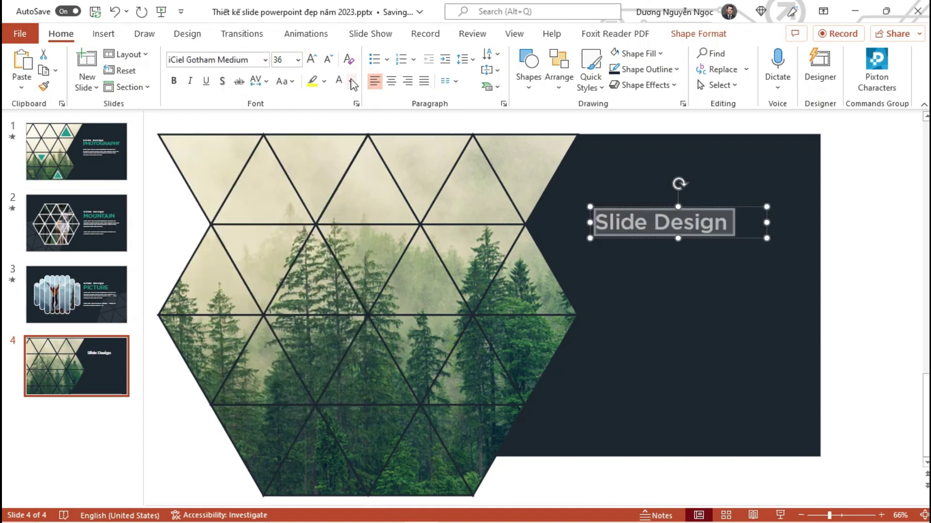
click(330, 61)
click(330, 60)
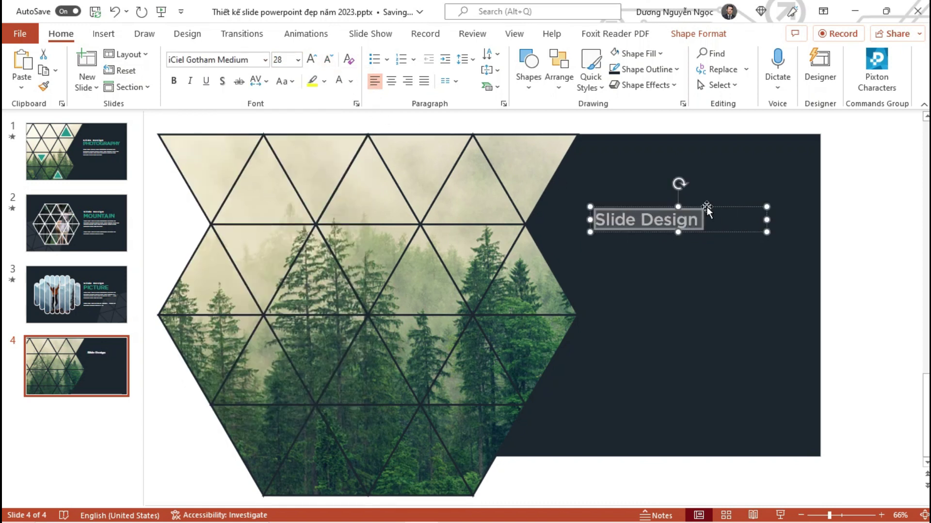
drag(710, 215, 707, 243)
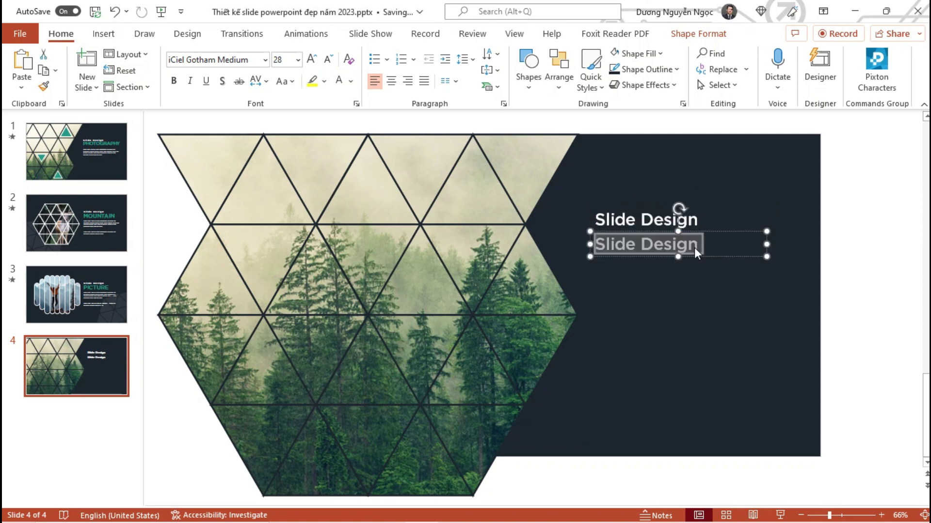
Retype the copy as a green, enlarged PHOTOGRAPHY heading and widen its box to one line
text(PHOTOGRAPHY)
key(ctrl+a)
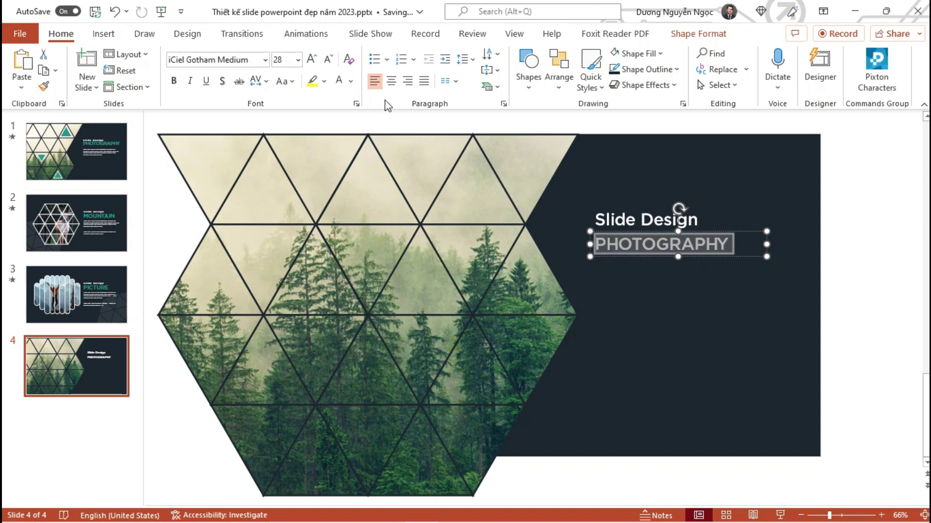
click(351, 81)
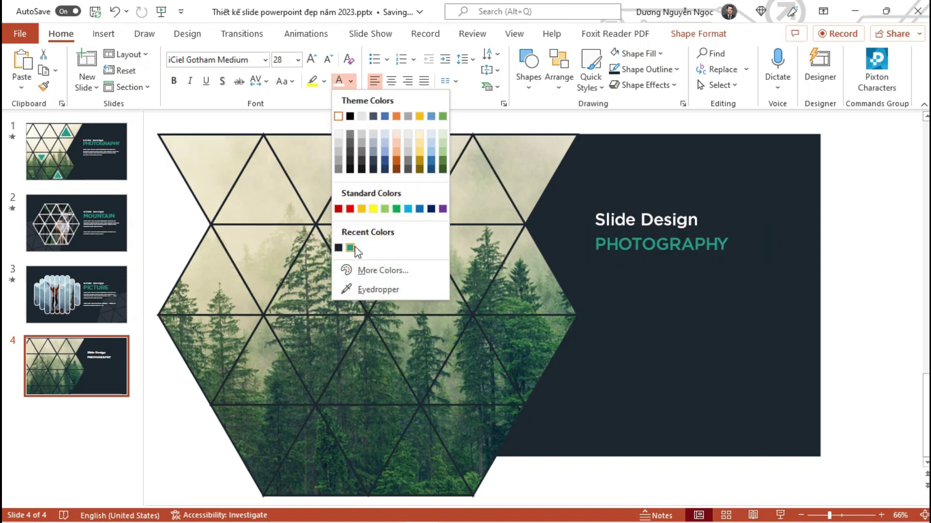
click(349, 248)
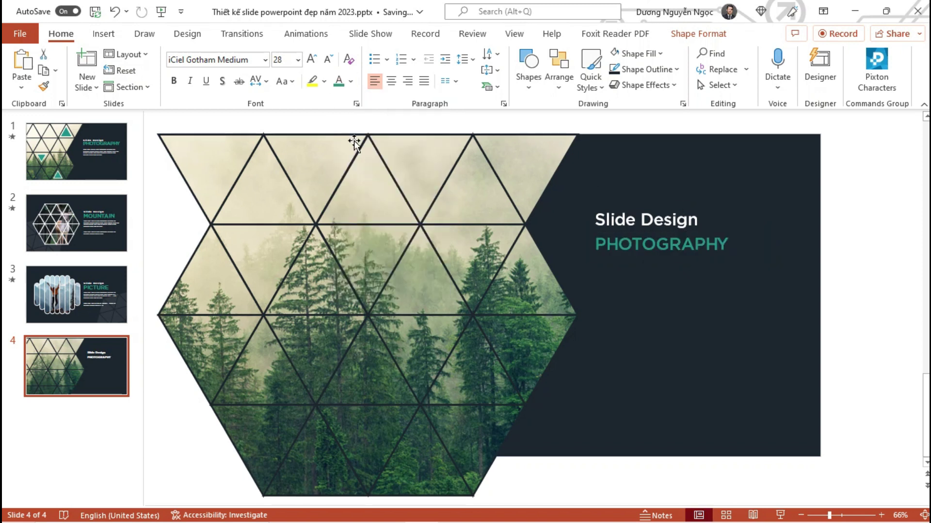
click(313, 60)
click(313, 60)
click(313, 60)
drag(767, 260, 800, 260)
drag(595, 220, 702, 220)
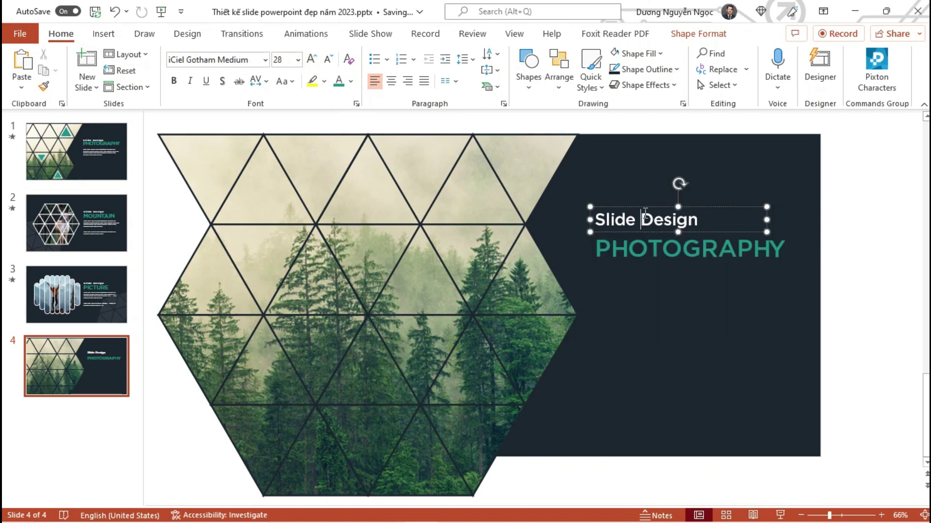
Shrink Slide Design to 20 pt with Very Loose character spacing and move it toward PHOTOGRAPHY
click(329, 62)
click(329, 62)
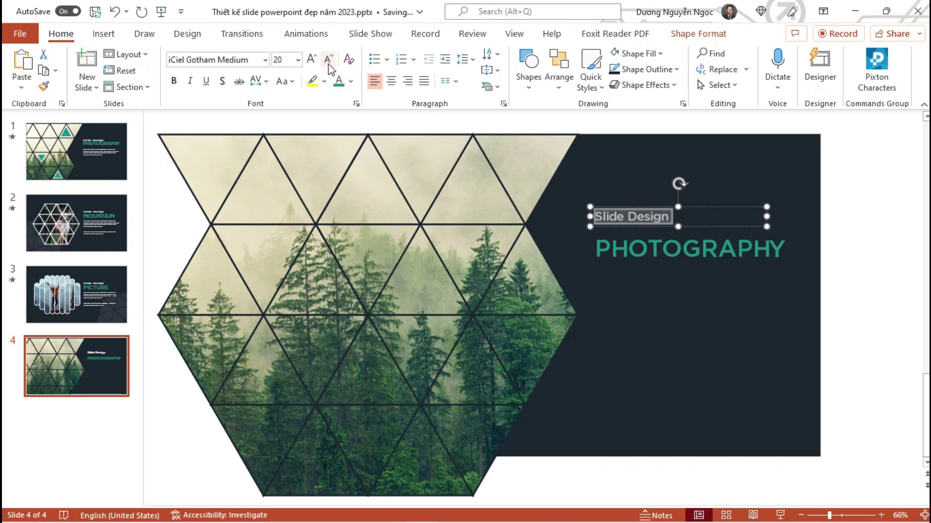
click(265, 83)
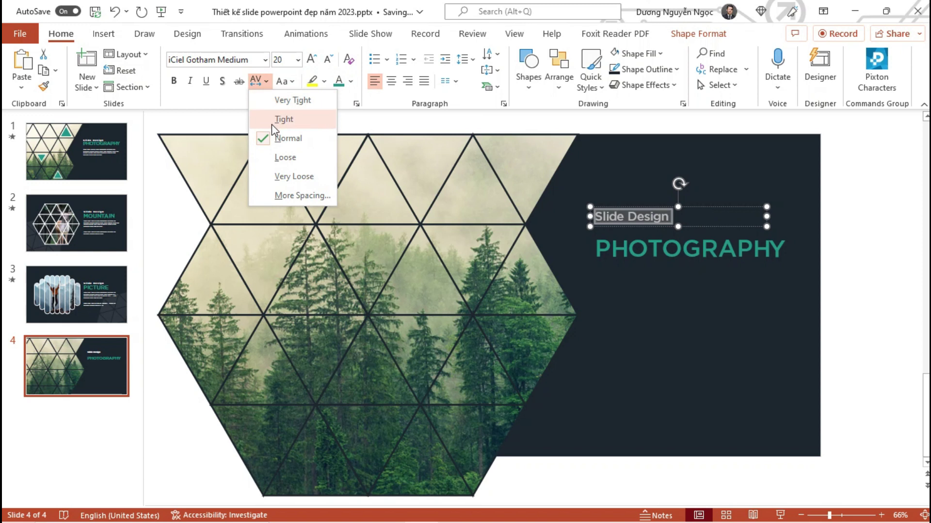
click(285, 177)
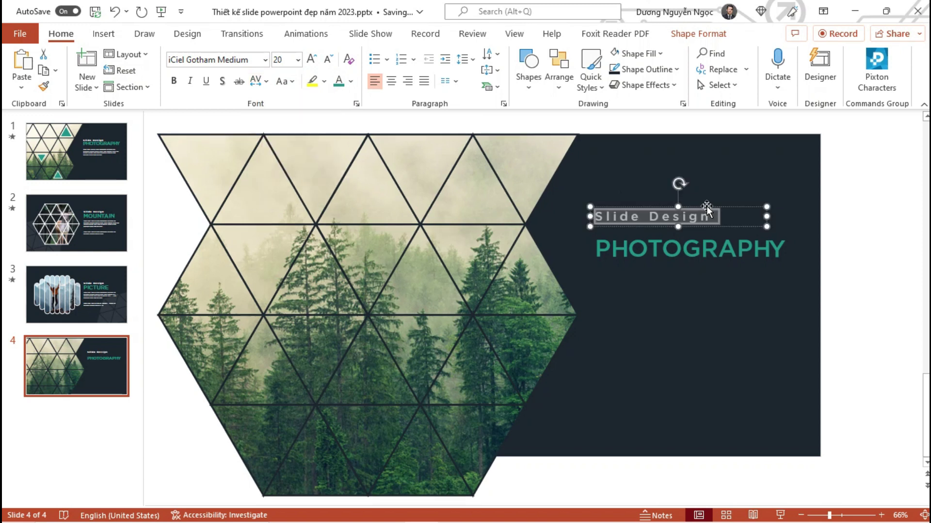
drag(706, 209, 720, 261)
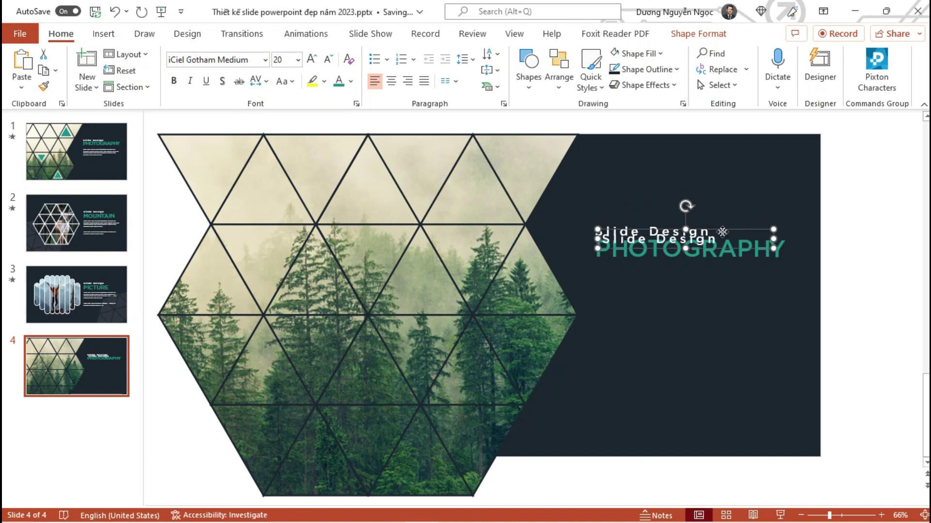
Copy Slide Design below PHOTOGRAPHY and replace it with a =lorem() paragraph at Normal spacing
drag(719, 260, 720, 274)
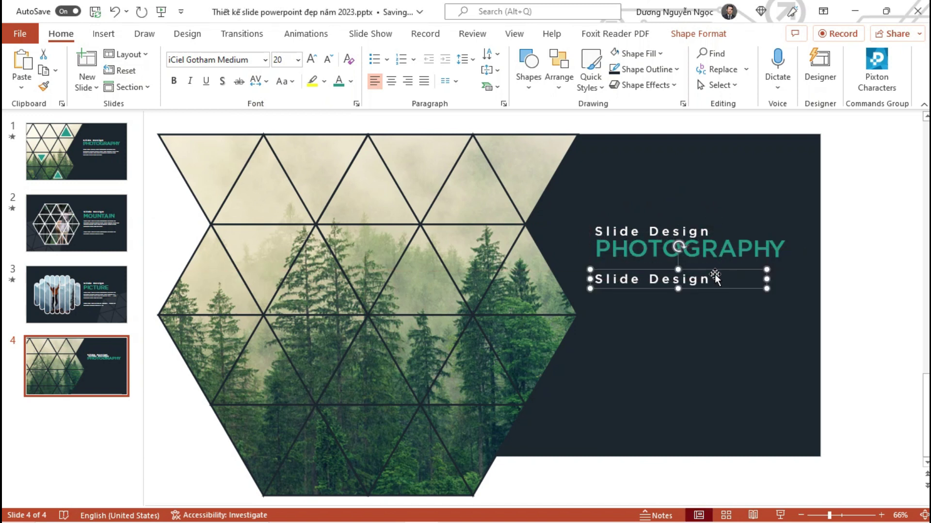
triple_click(694, 283)
key(Delete)
text(Iem())
key(Left)
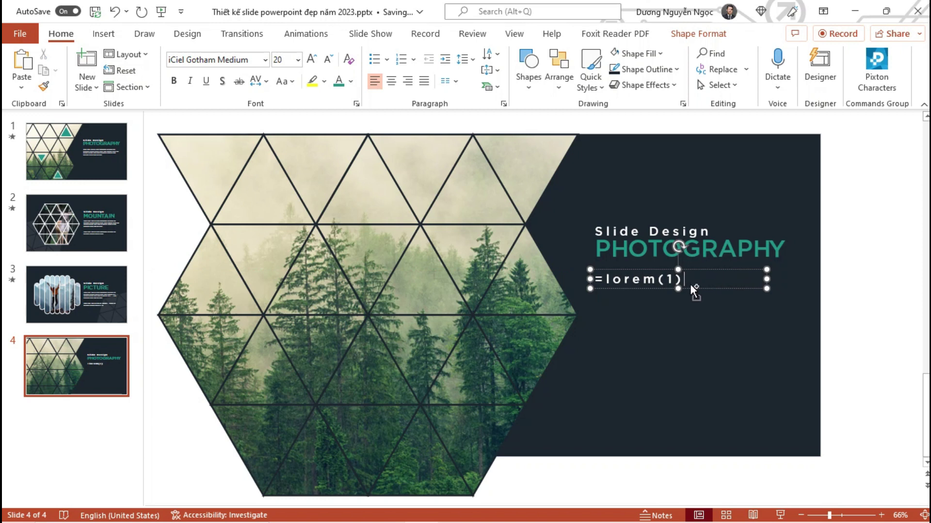
key(ctrl+a)
click(259, 81)
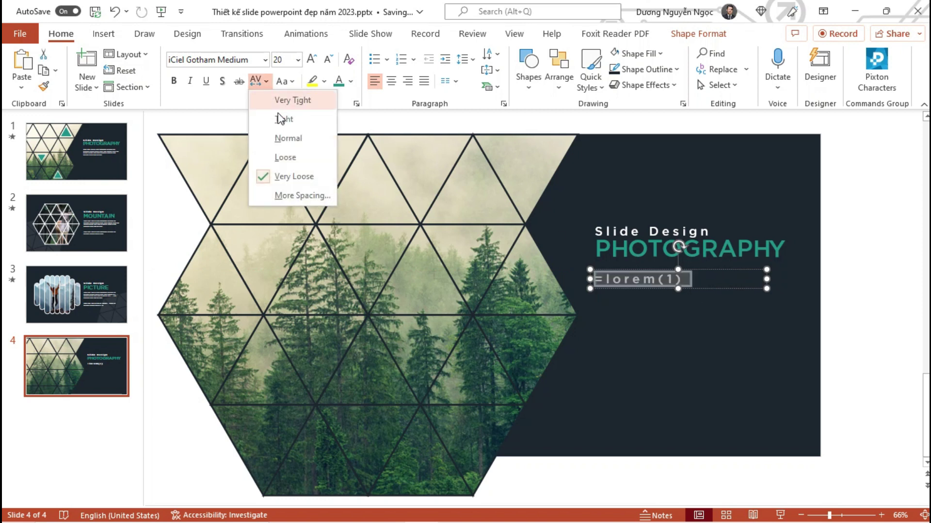
click(289, 155)
click(701, 286)
key(Return)
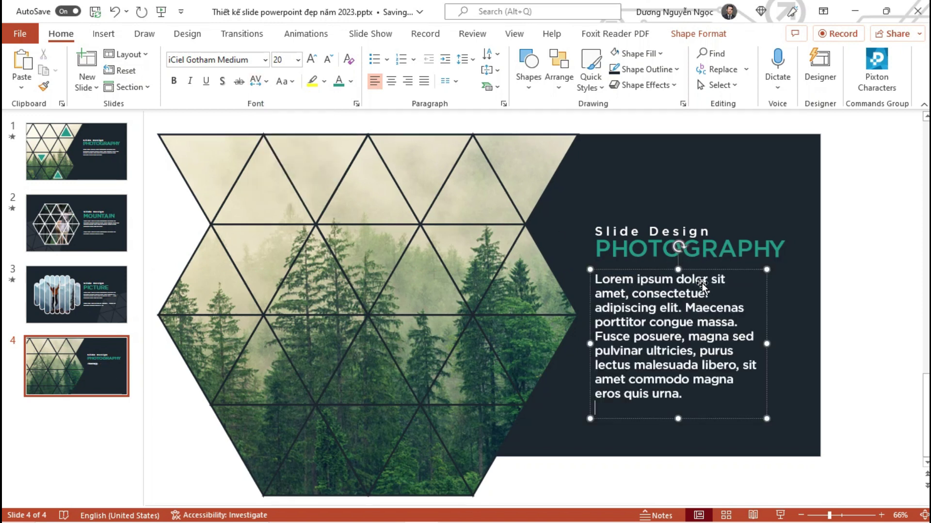
Set the paragraph to Tw Cen MT 16 pt and widen its box
key(ctrl+a)
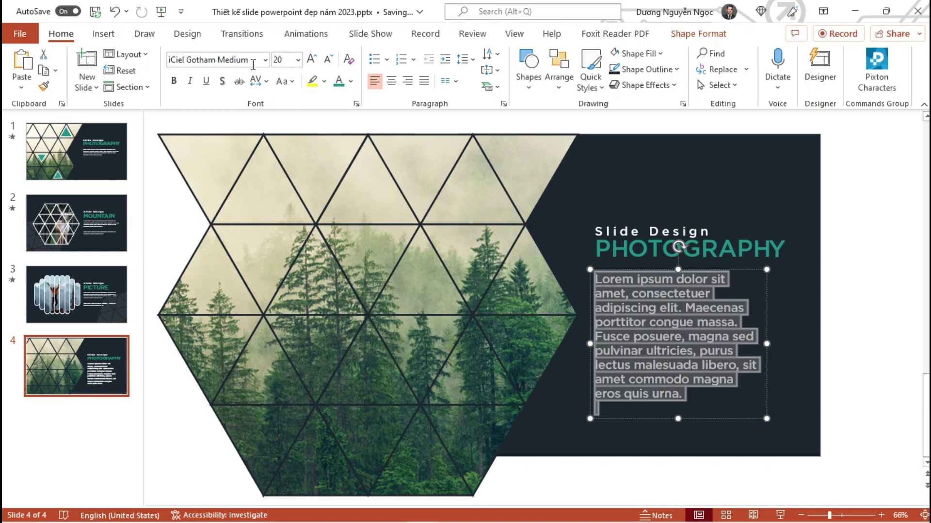
click(248, 59)
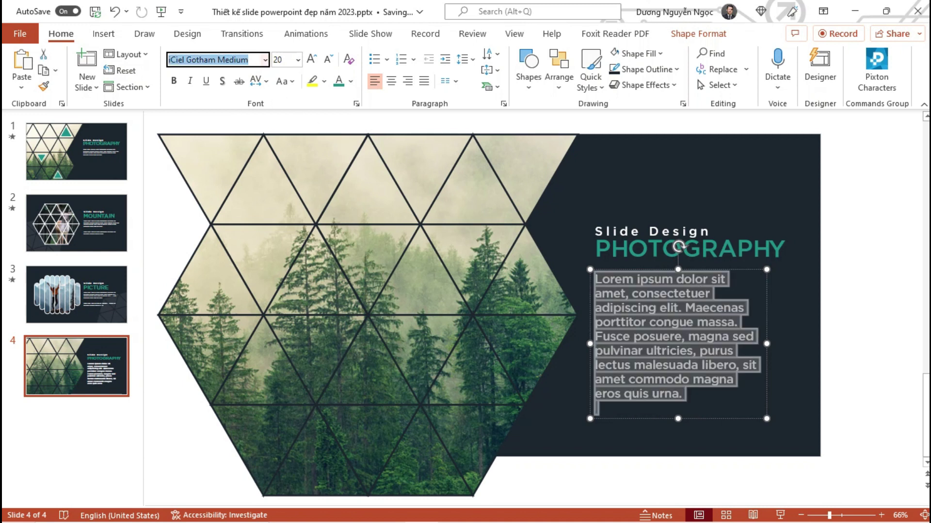
text(Tw Cen MT)
key(Return)
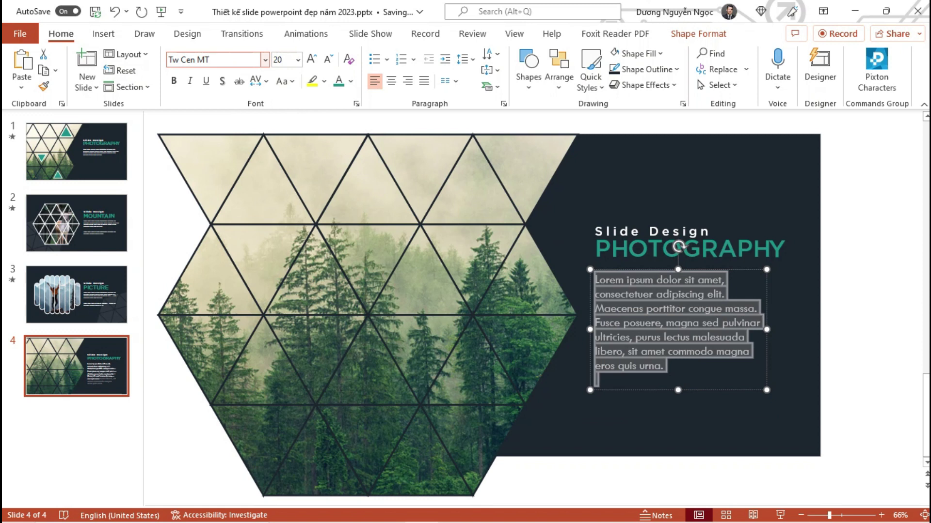
click(333, 66)
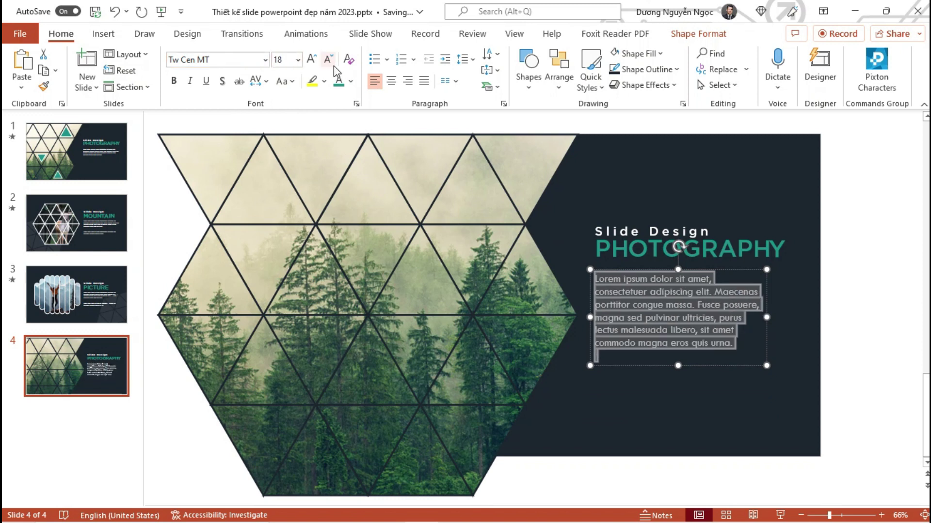
click(333, 66)
drag(765, 309, 796, 307)
click(854, 296)
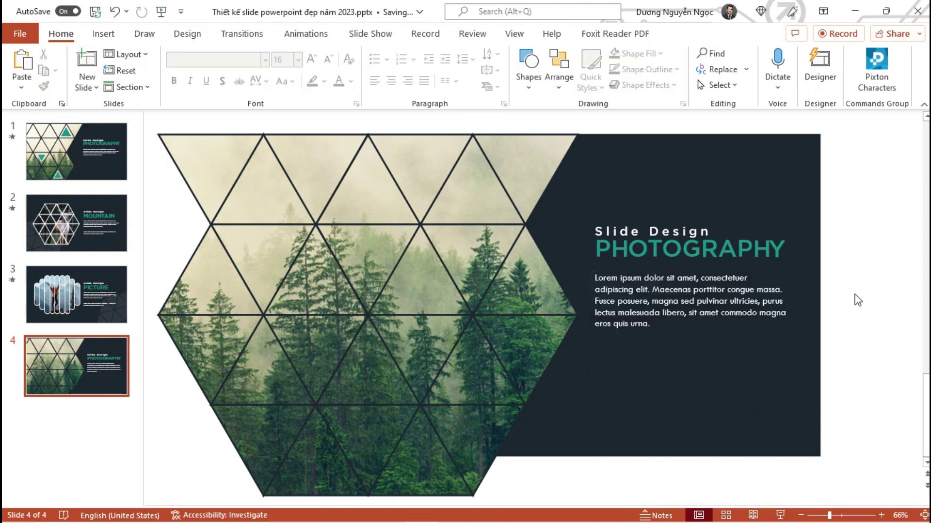
Preview the slide full screen, then nudge the triangle photo two steps left
key(shift+F5)
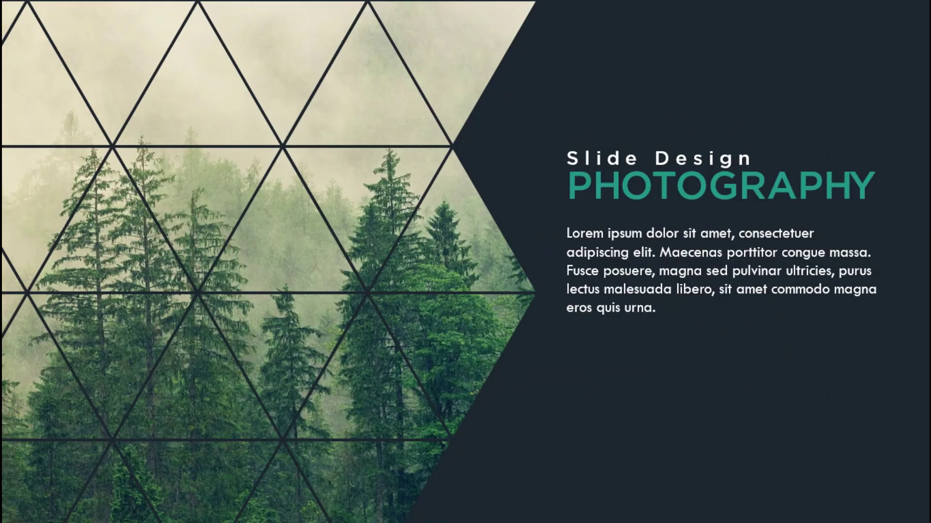
key(Escape)
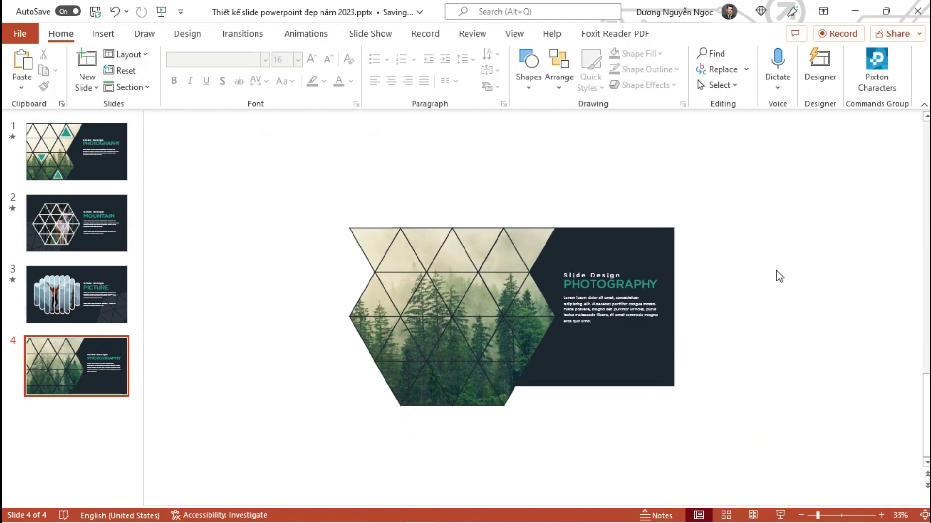
drag(273, 186, 583, 467)
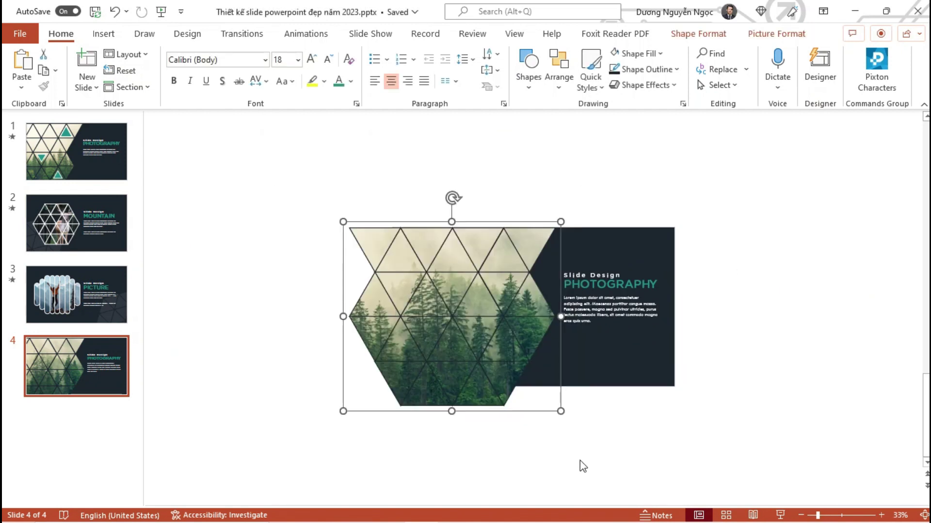
key(Left)
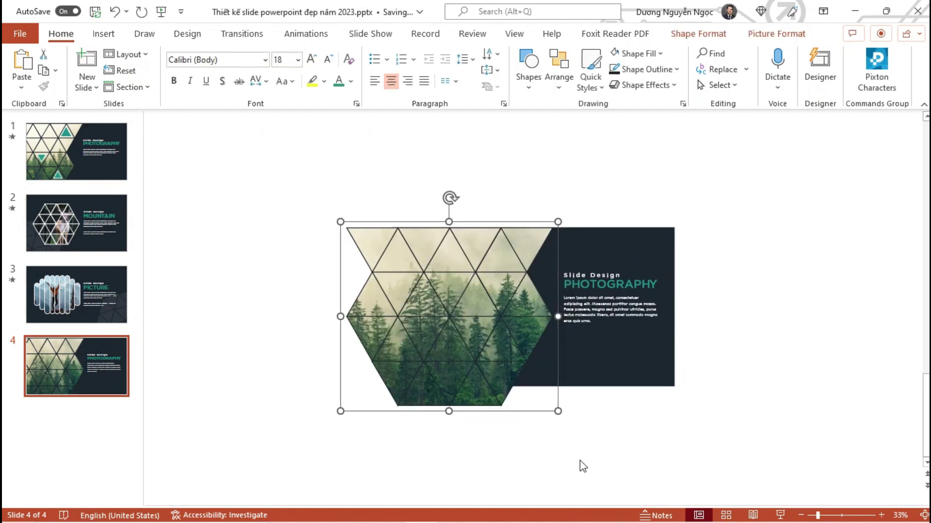
key(Left)
key(Left)
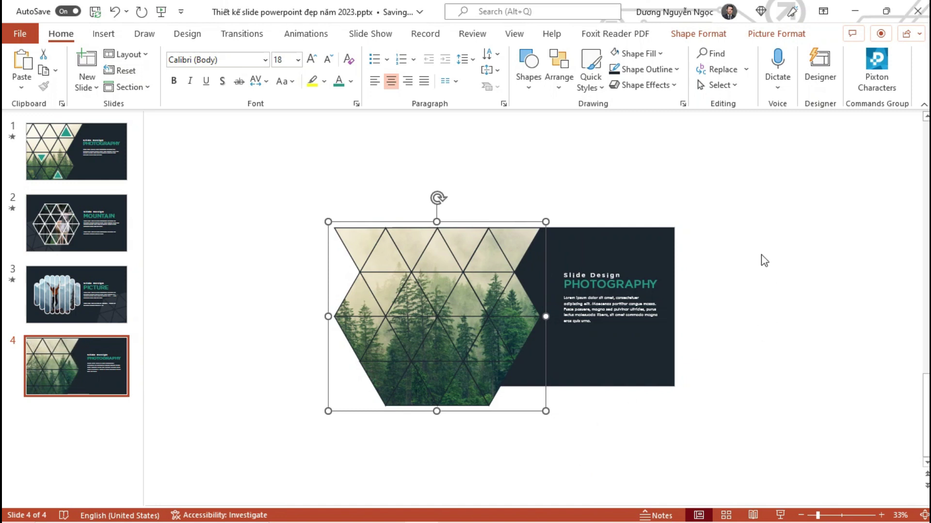
Move both heading and paragraph text boxes slightly left together
drag(755, 243, 535, 367)
scroll(535, 367, up, 2)
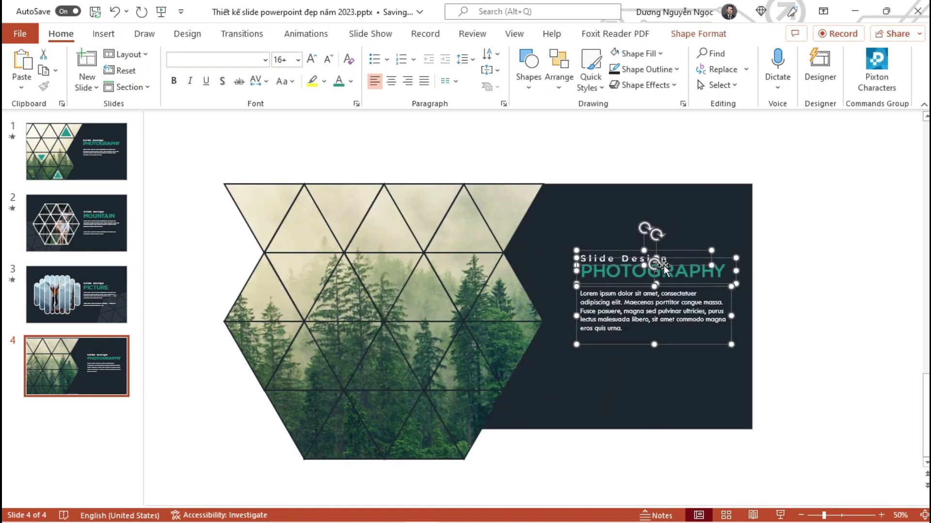
drag(689, 252, 672, 252)
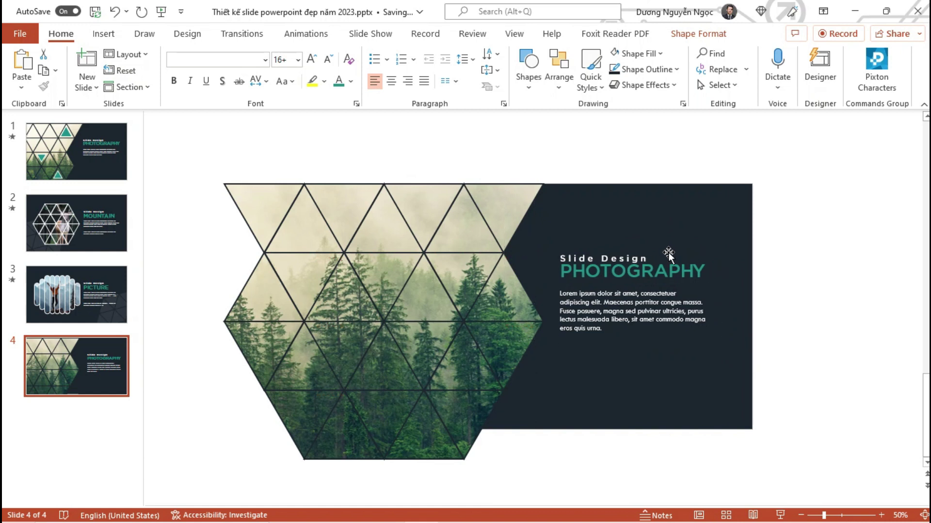
click(792, 261)
scroll(732, 281, up, 1)
scroll(732, 281, up, 1)
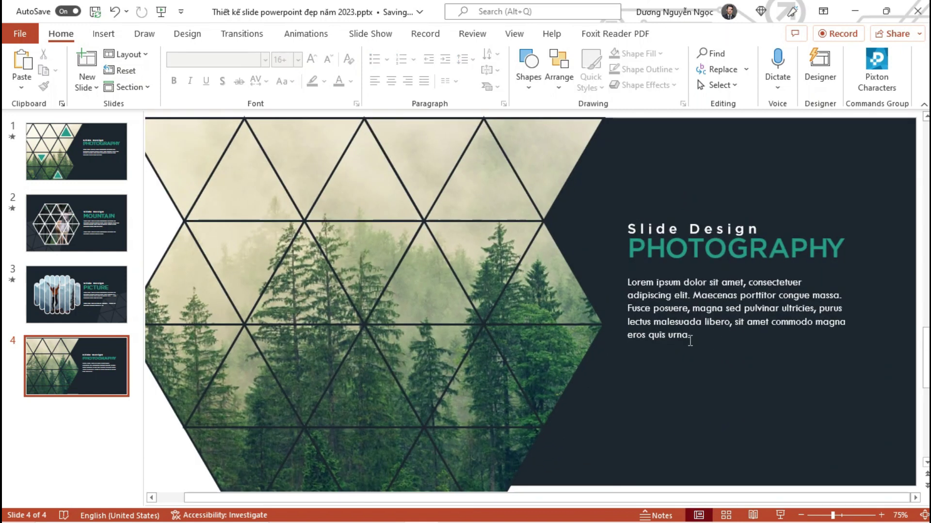
Lower the paragraph slightly and place a copy of PHOTOGRAPHY below the heading
click(703, 336)
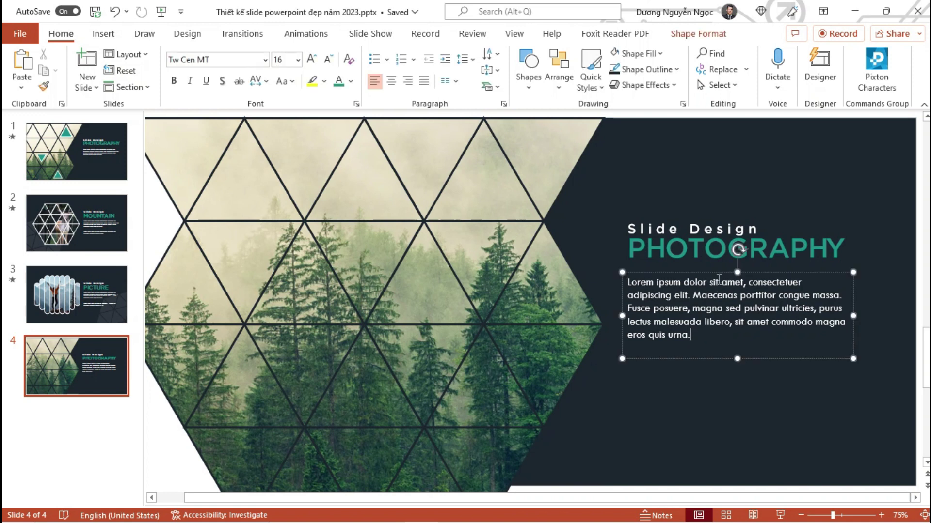
drag(718, 272, 717, 293)
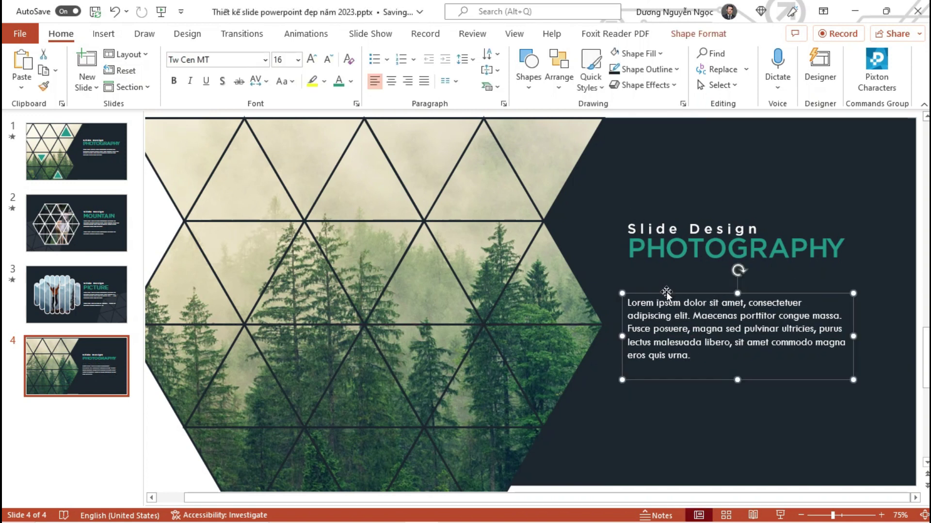
click(679, 244)
drag(681, 233, 681, 280)
Replace the copied PHOTOGRAPHY text with a double quotation mark
double_click(681, 279)
text(')
click(681, 280)
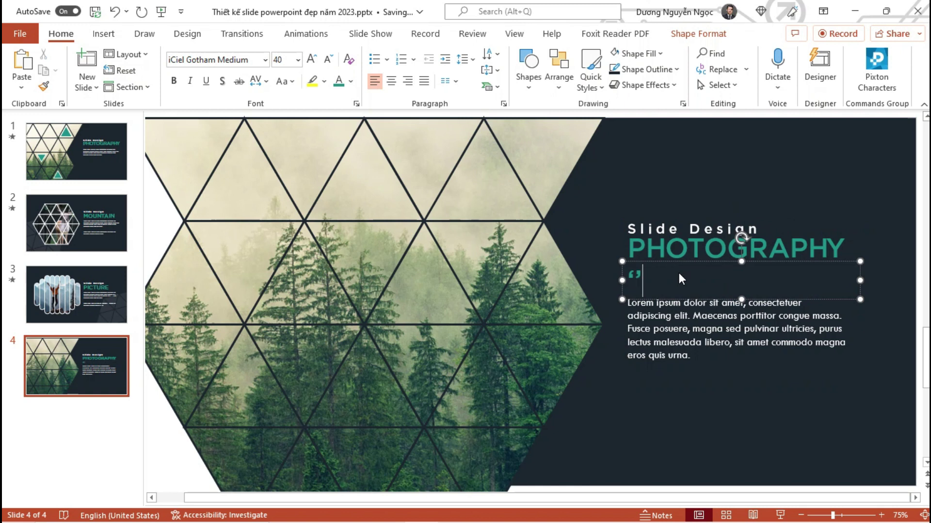
key(BackSpace)
text(')
key(BackSpace)
text(")
key(shift+Left)
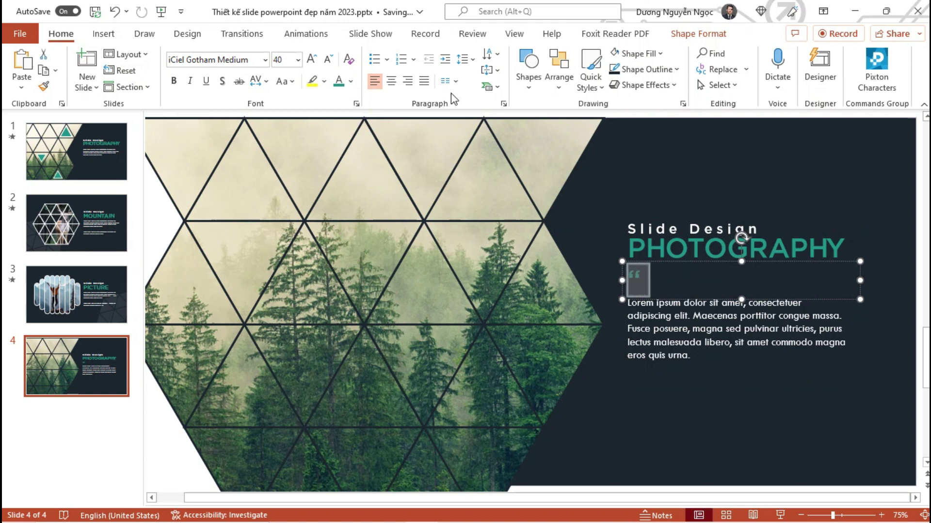
Enlarge the quotation mark to 80 pt and make it white
click(312, 60)
click(312, 60)
click(311, 60)
click(312, 60)
click(311, 60)
click(312, 61)
click(311, 60)
click(350, 82)
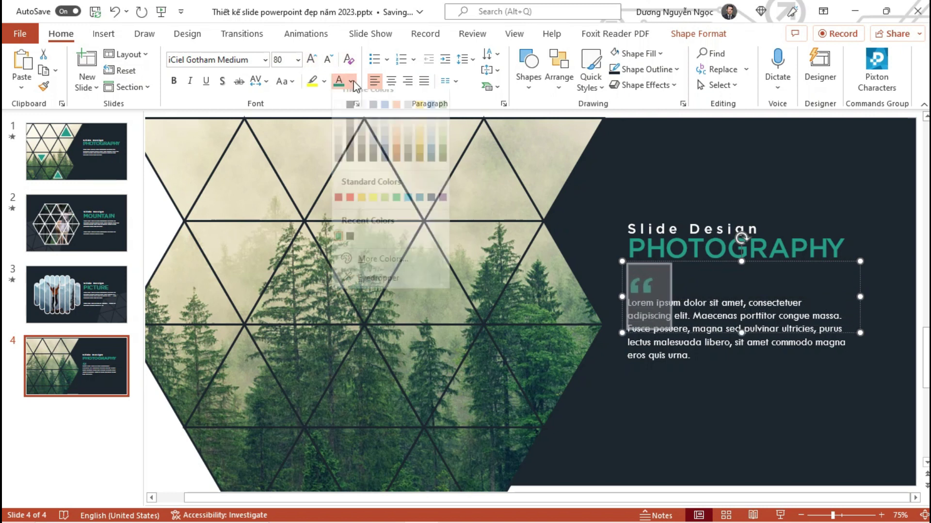
click(338, 116)
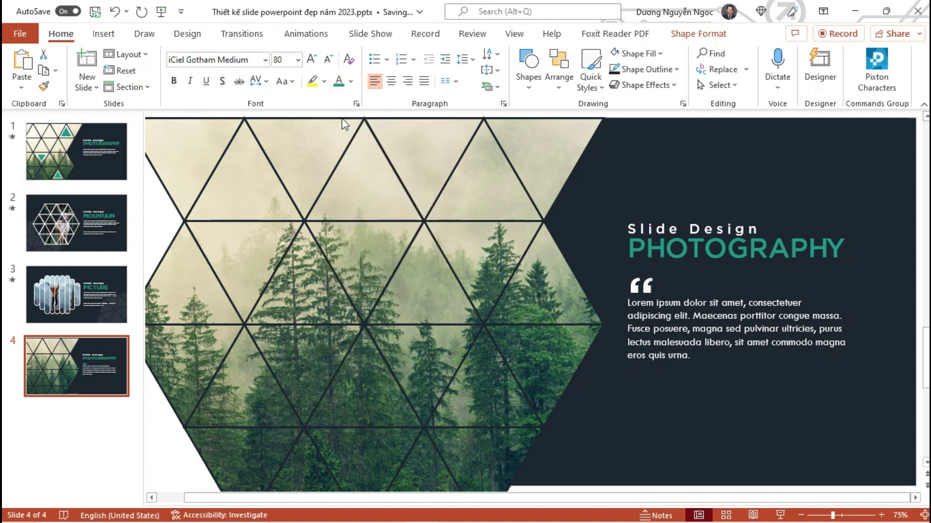
Move the body paragraph right of the quote and add a trimmed copy below it
click(722, 354)
drag(664, 297, 696, 282)
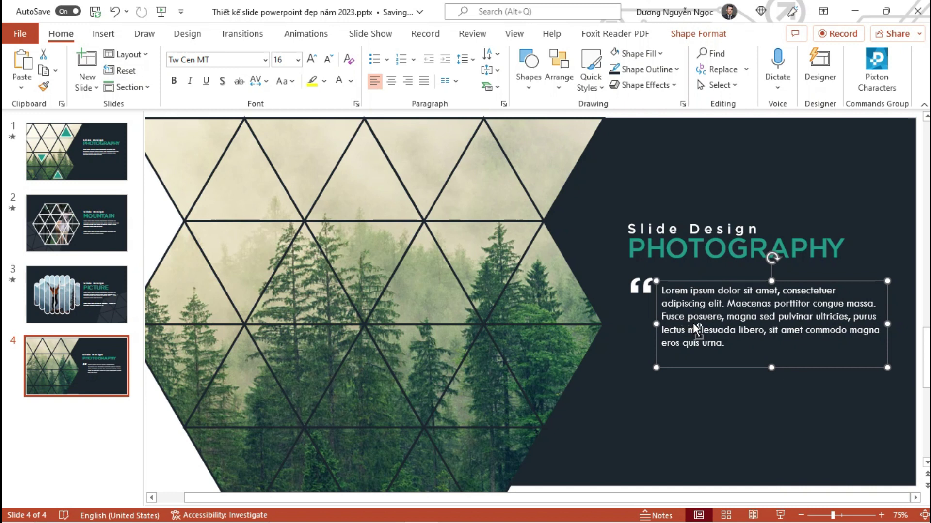
mouse_move(697, 330)
mouse_down()
mouse_move(696, 362)
mouse_move(758, 429)
mouse_up()
key(Delete)
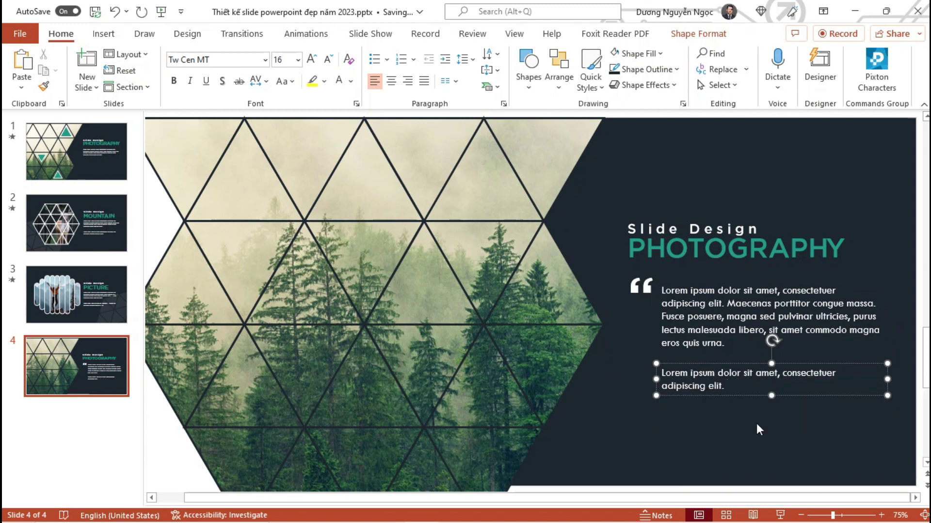
click(759, 430)
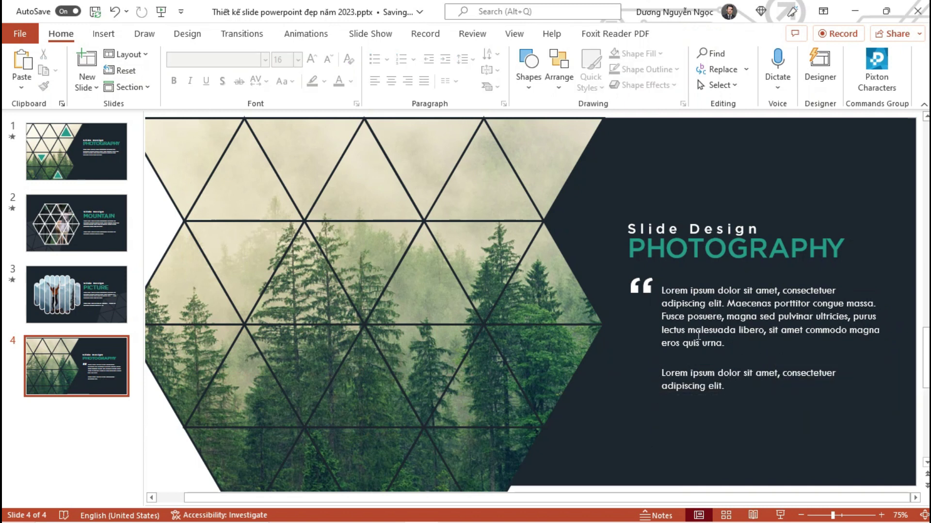
key(shift+F5)
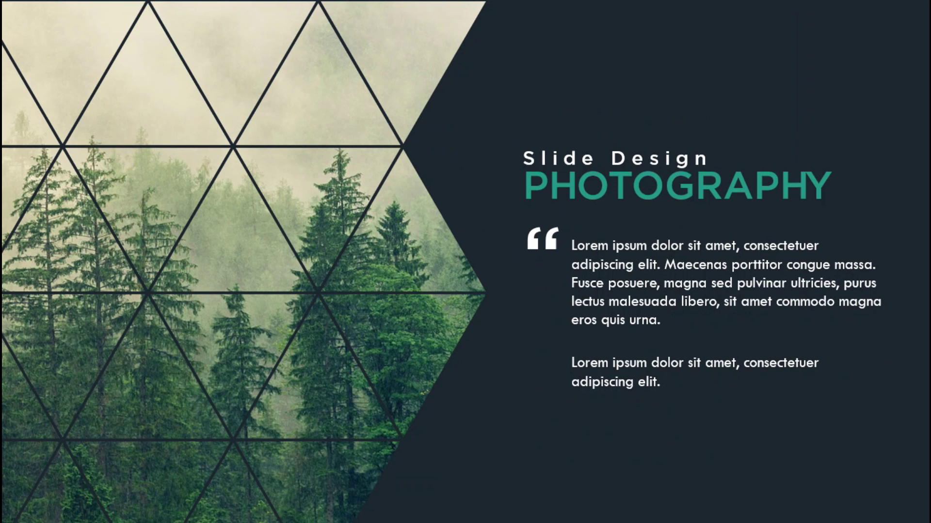
key(Escape)
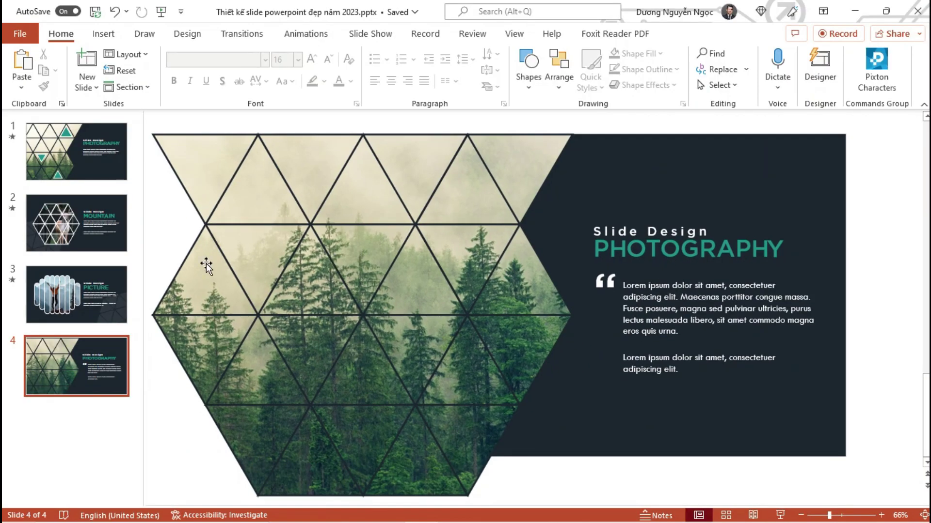
Draw a blue triangle over the forest photo grid and shrink it to fit one cell
click(377, 204)
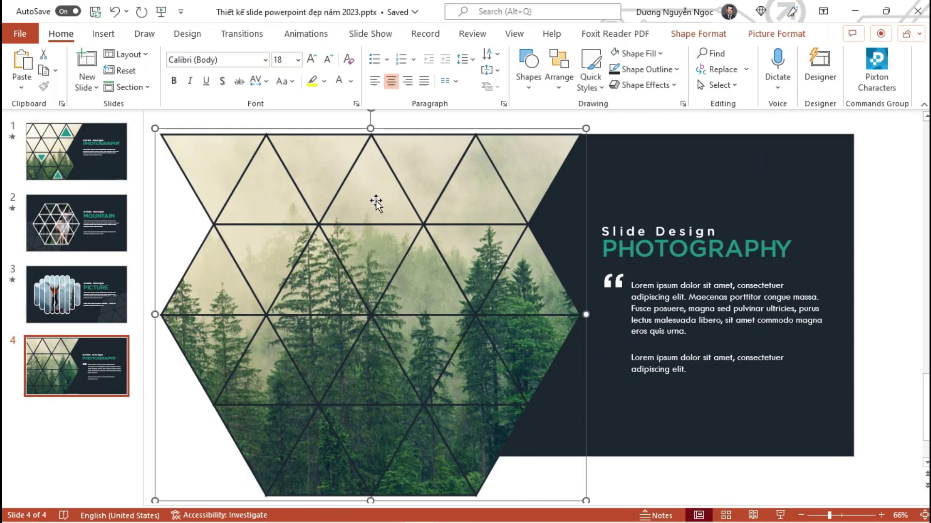
click(528, 80)
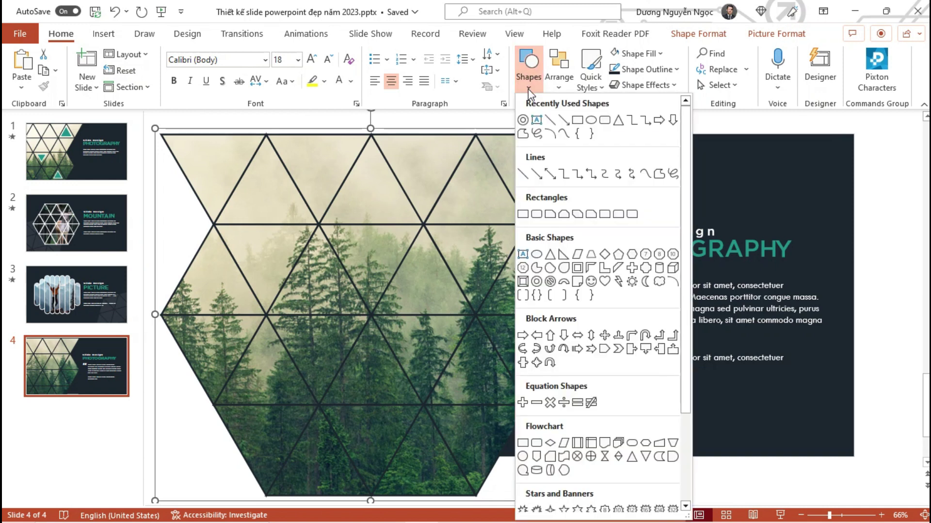
click(618, 121)
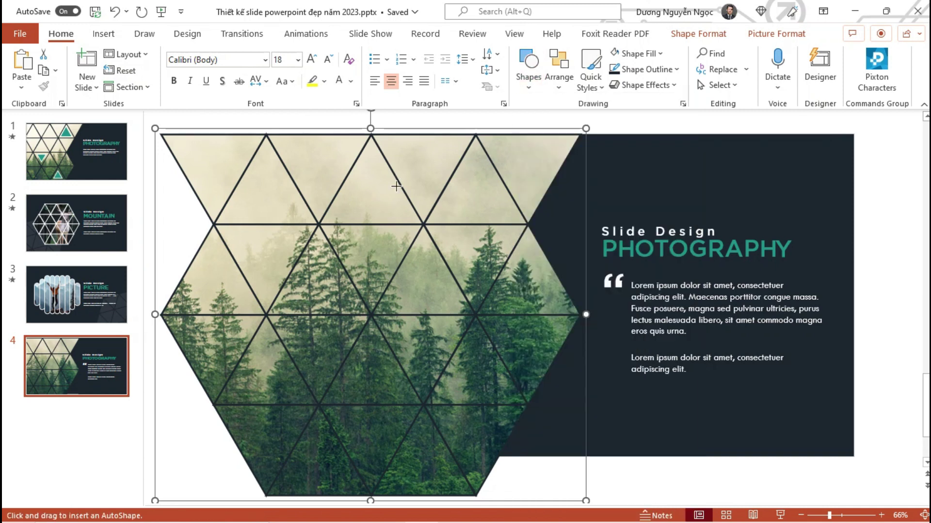
drag(344, 226, 415, 288)
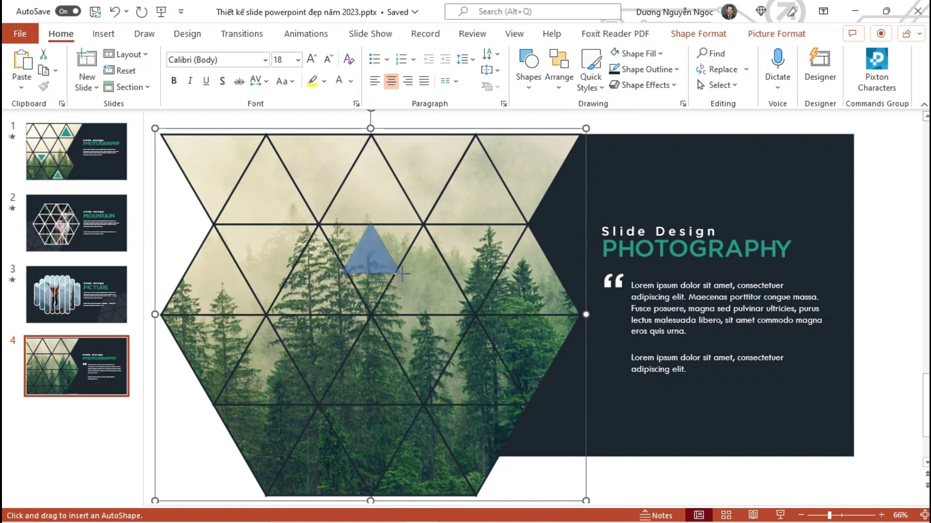
mouse_move(415, 287)
mouse_down()
mouse_move(429, 295)
mouse_move(412, 285)
mouse_up()
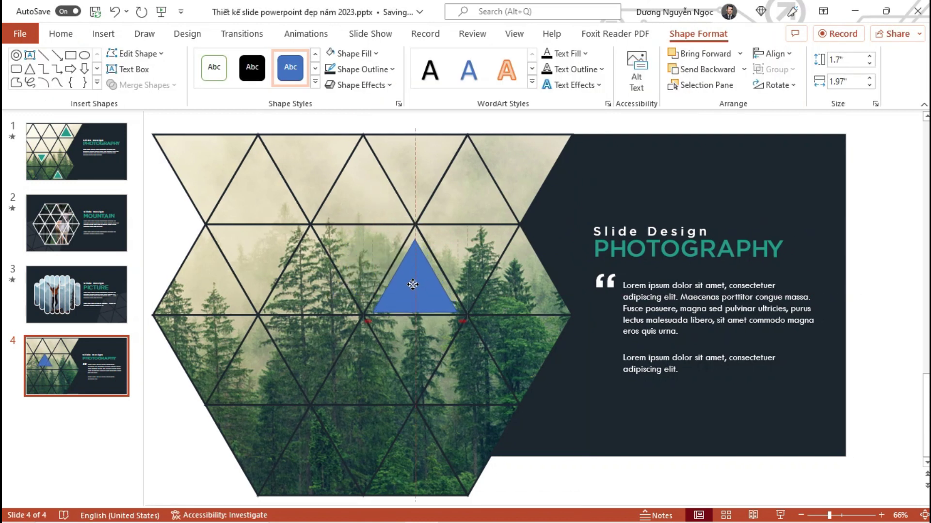
mouse_move(461, 312)
mouse_down()
mouse_move(412, 285)
mouse_move(438, 294)
mouse_move(322, 355)
mouse_up()
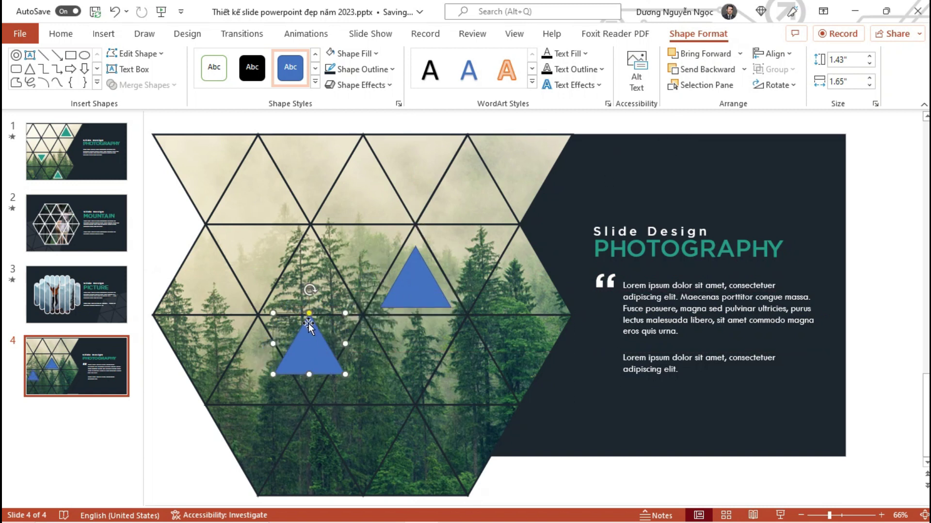
Flip a triangle to point downward in its cell and move the upright one to the bottom row
drag(309, 289, 304, 389)
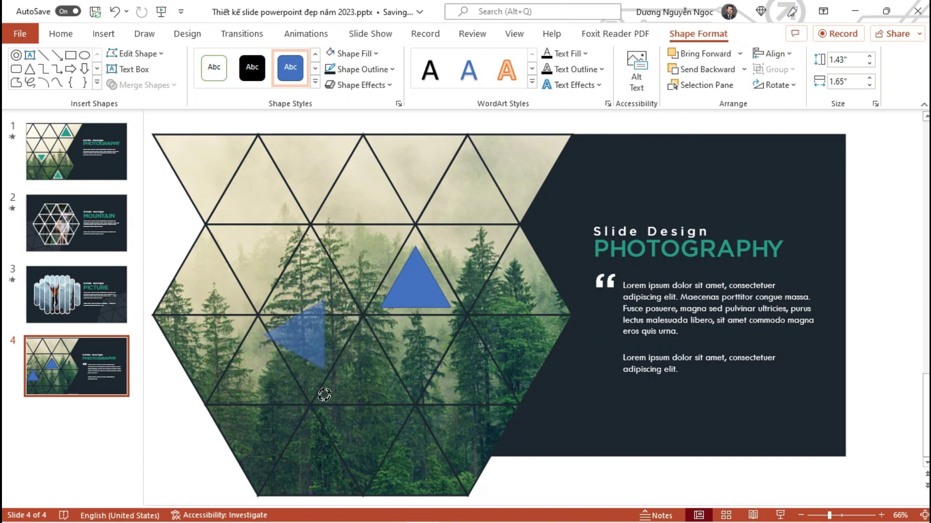
drag(317, 335, 317, 346)
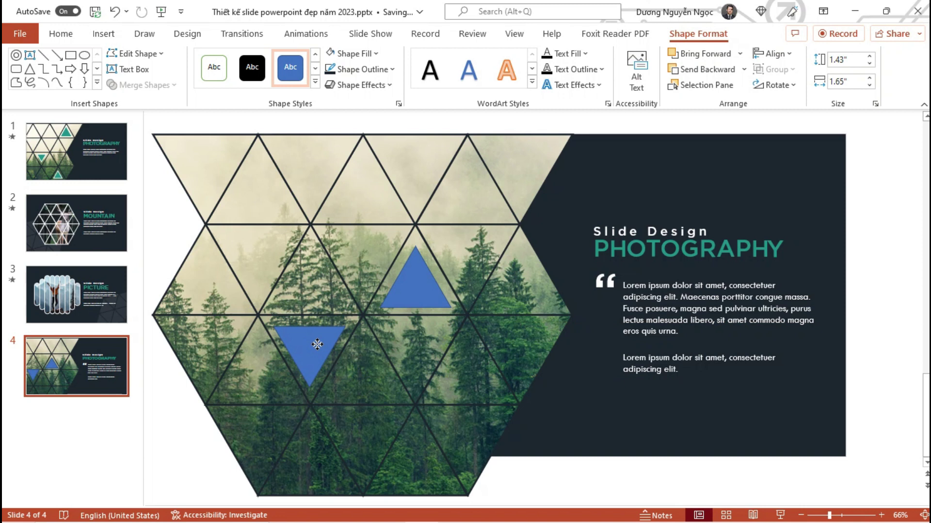
click(422, 297)
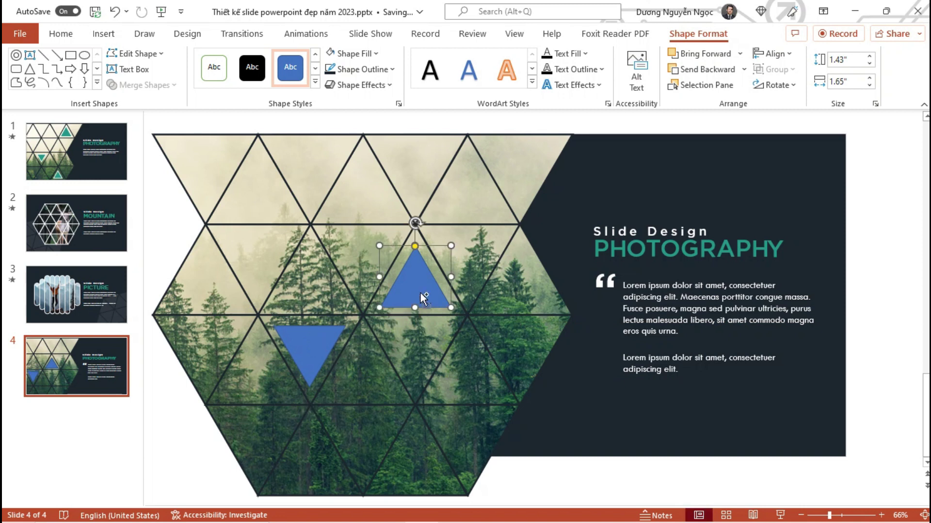
drag(423, 298, 414, 460)
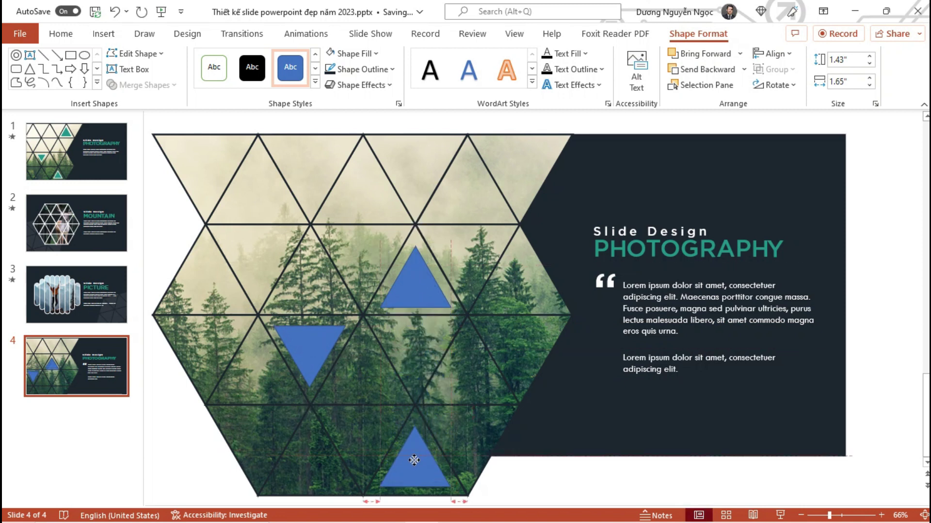
drag(414, 463, 414, 462)
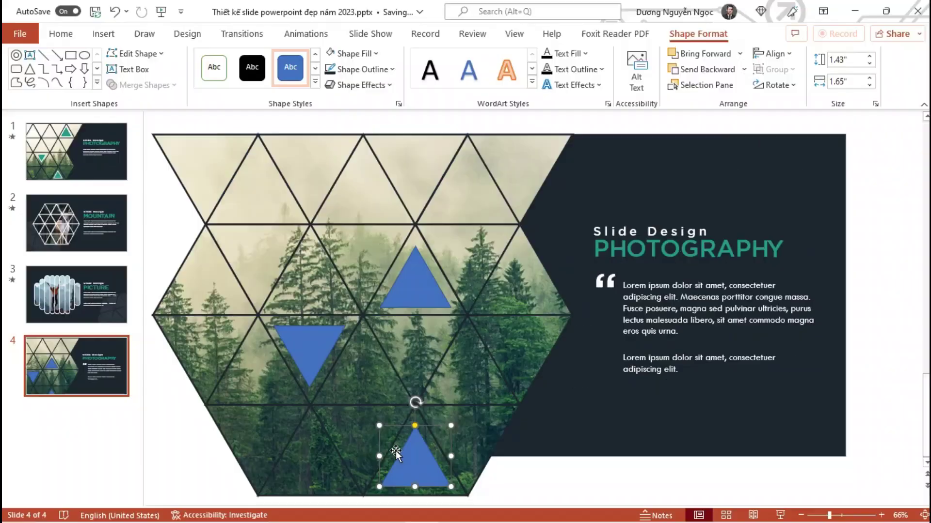
Rearrange the three triangles into top, upper and middle cells, turning the downward one upright
drag(432, 293, 486, 196)
drag(312, 339, 314, 290)
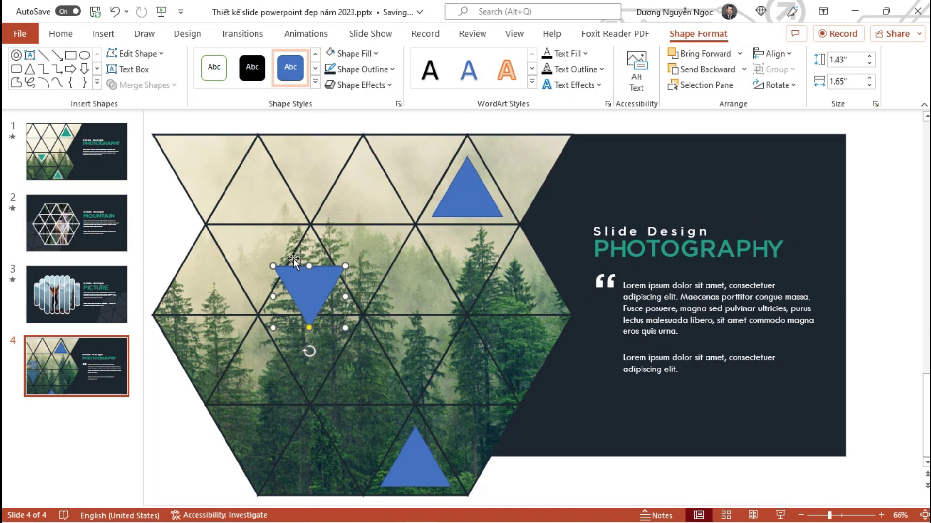
mouse_move(309, 348)
mouse_down()
mouse_move(360, 260)
mouse_move(313, 248)
mouse_up()
drag(314, 290, 314, 278)
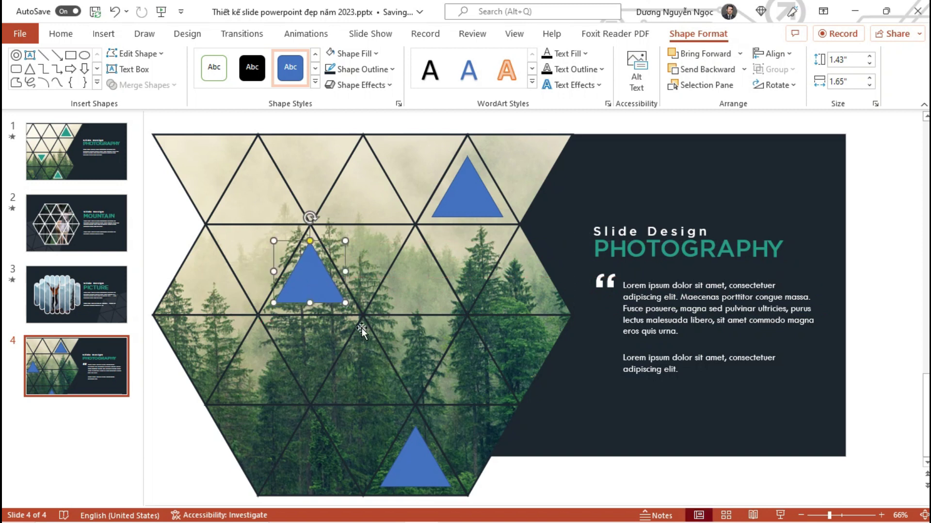
mouse_move(409, 469)
mouse_down()
mouse_move(405, 419)
mouse_move(468, 385)
mouse_up()
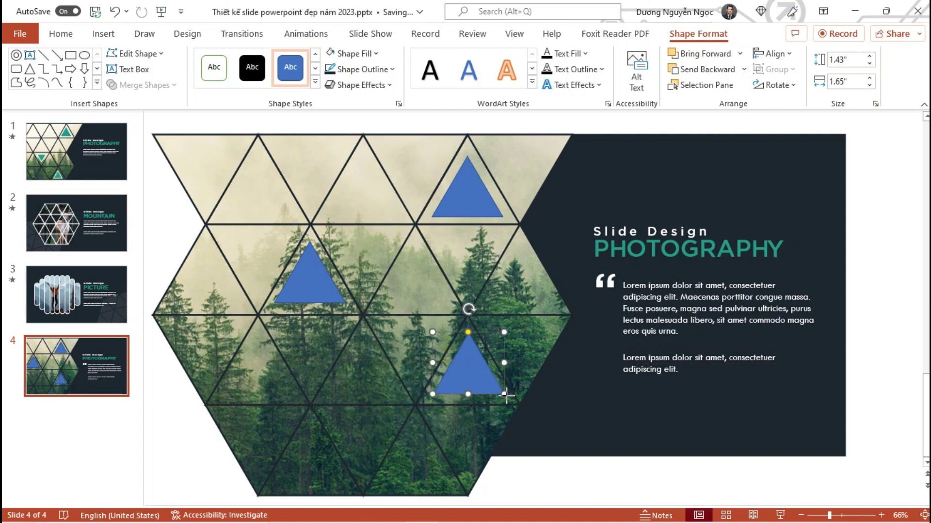
Shrink one triangle and give three accent triangles a teal fill with no outline
drag(456, 361, 469, 381)
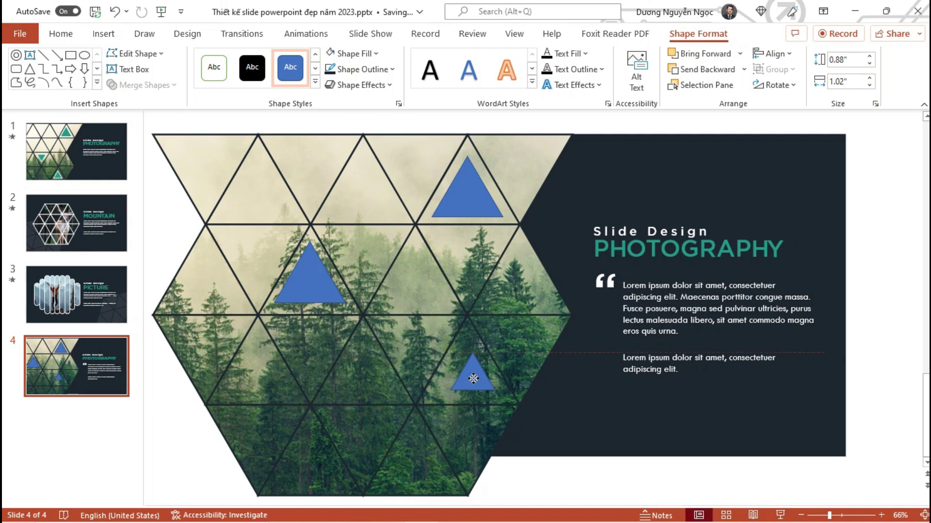
shift+click(447, 213)
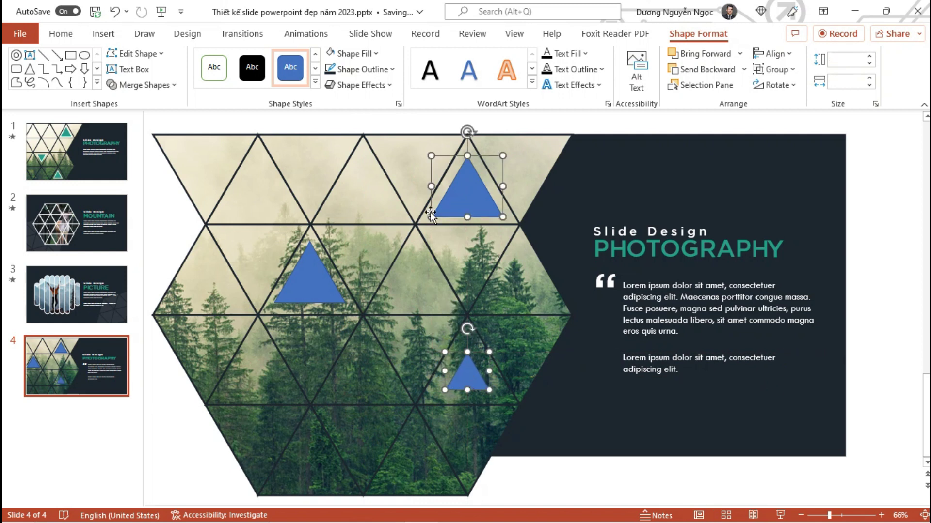
shift+click(295, 301)
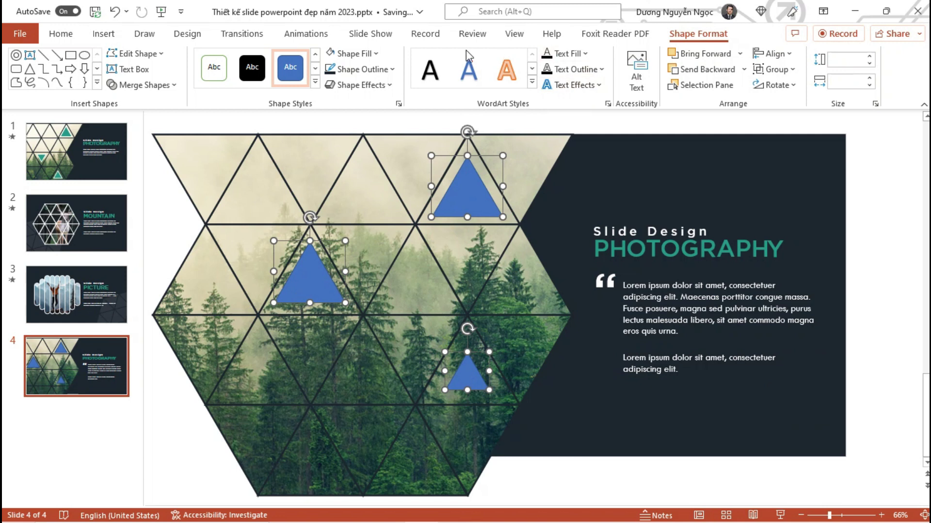
click(352, 54)
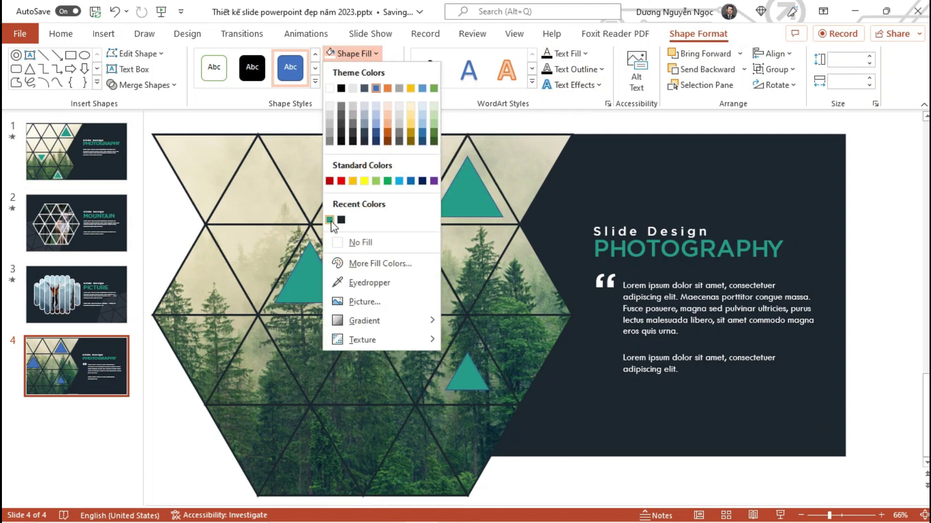
click(330, 220)
click(366, 70)
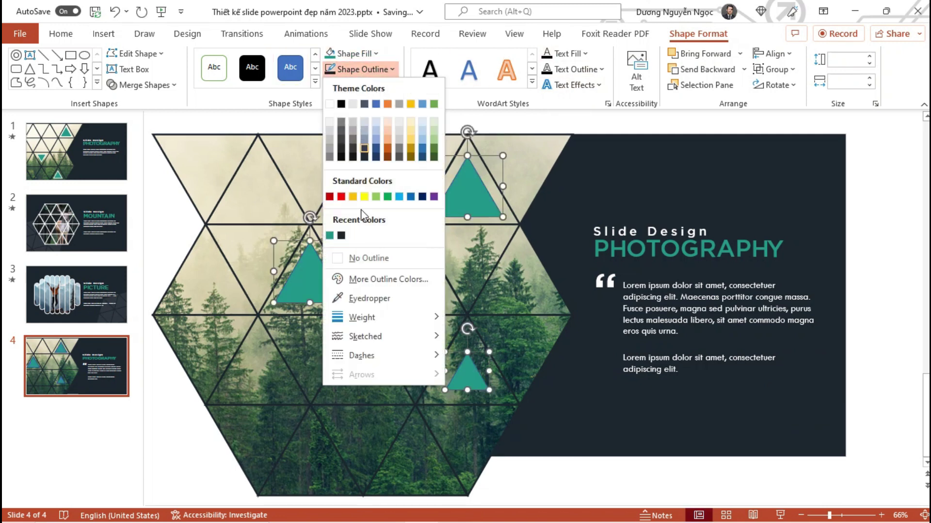
click(365, 264)
Select a teal triangle, end the full-screen preview, and bring up the new slide layouts
click(322, 290)
click(323, 291)
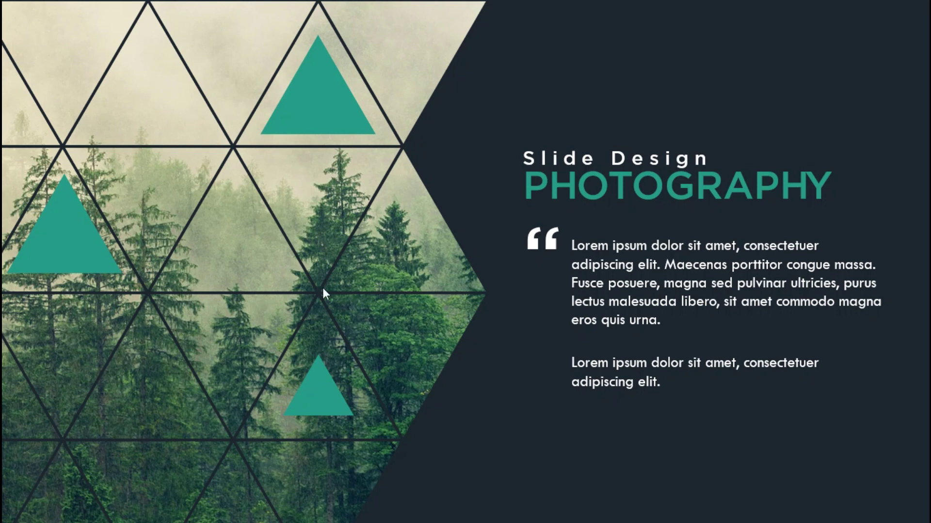
key(Escape)
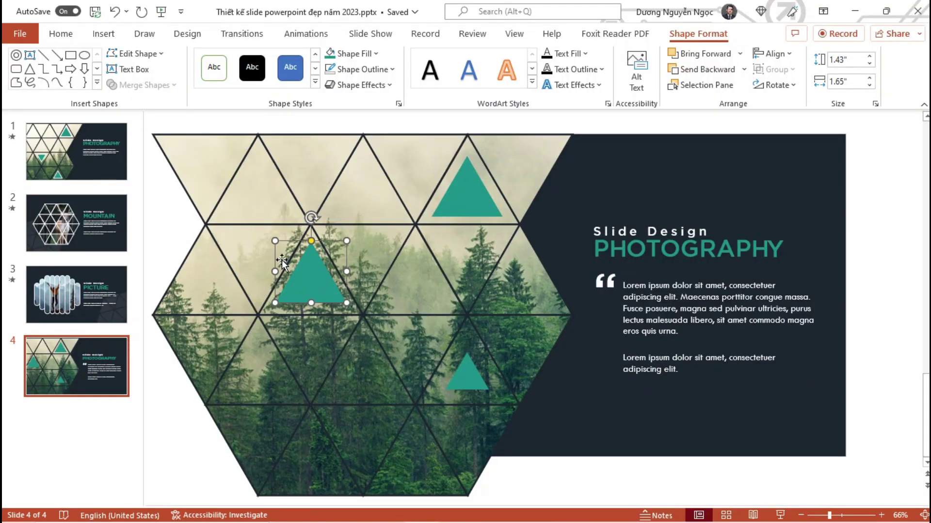
click(68, 42)
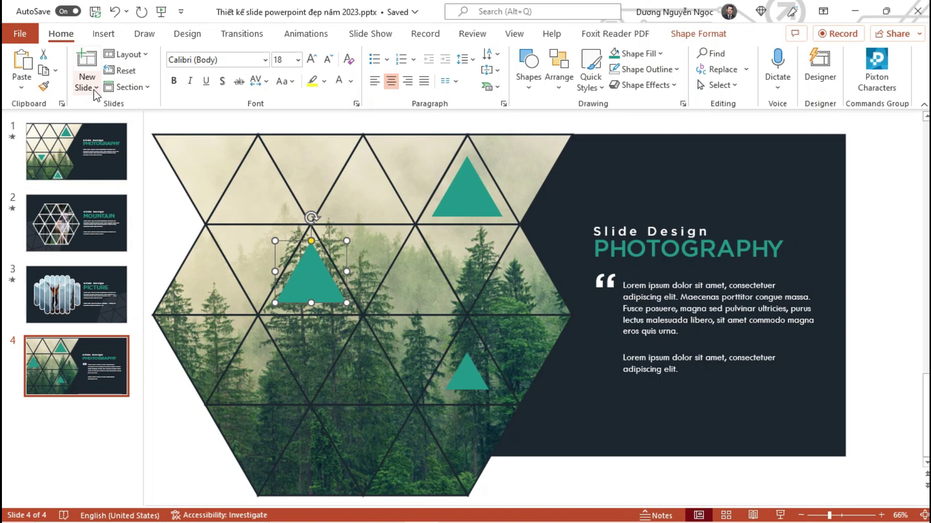
click(94, 89)
Add a blank slide 5, glancing at slide 2 for reference
click(106, 276)
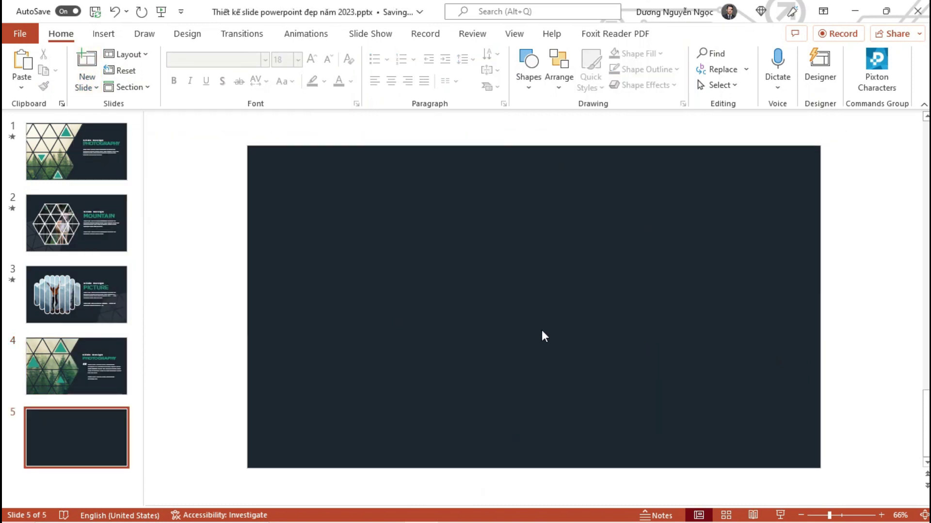
click(115, 225)
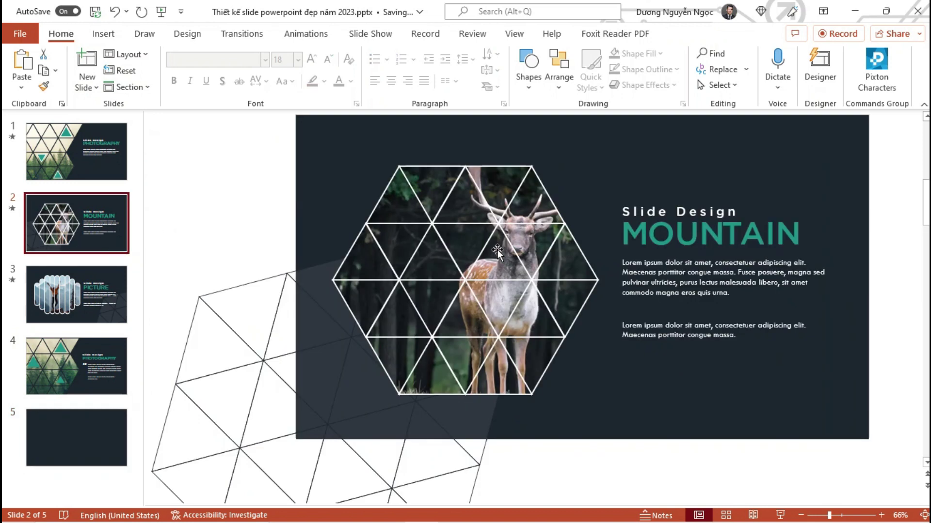
click(112, 443)
Draw a blue triangle, duplicate it into a row of five, and group them
click(529, 80)
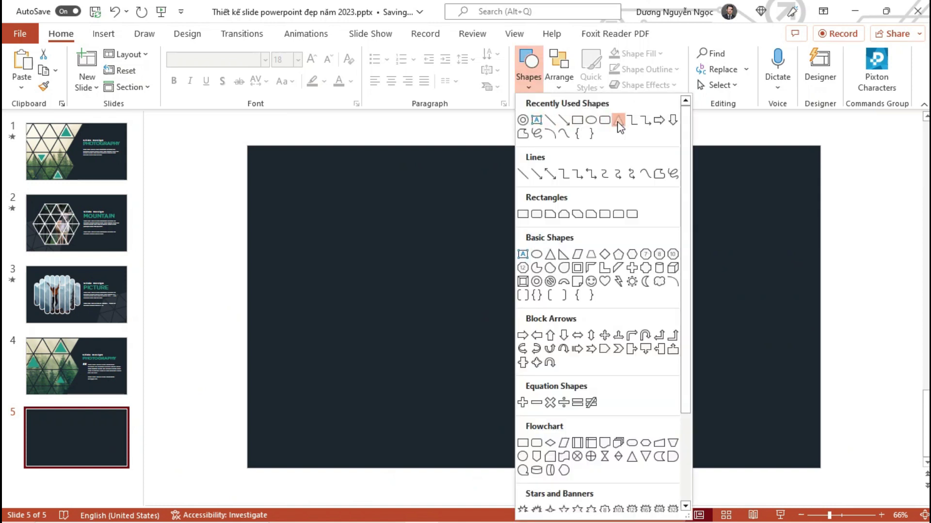
click(618, 121)
mouse_move(324, 202)
mouse_down()
mouse_move(371, 257)
mouse_move(421, 237)
mouse_up()
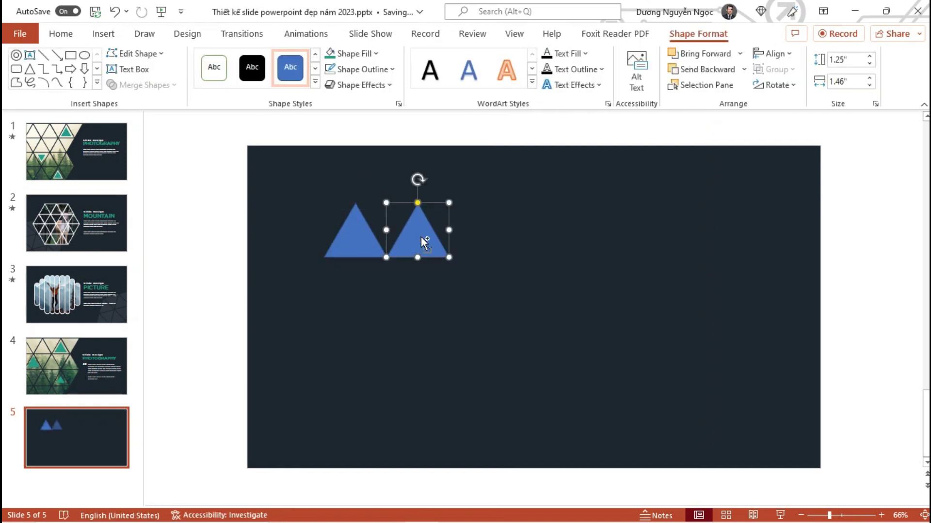
key(ctrl+d)
key(ctrl+d)
key(ctrl+d)
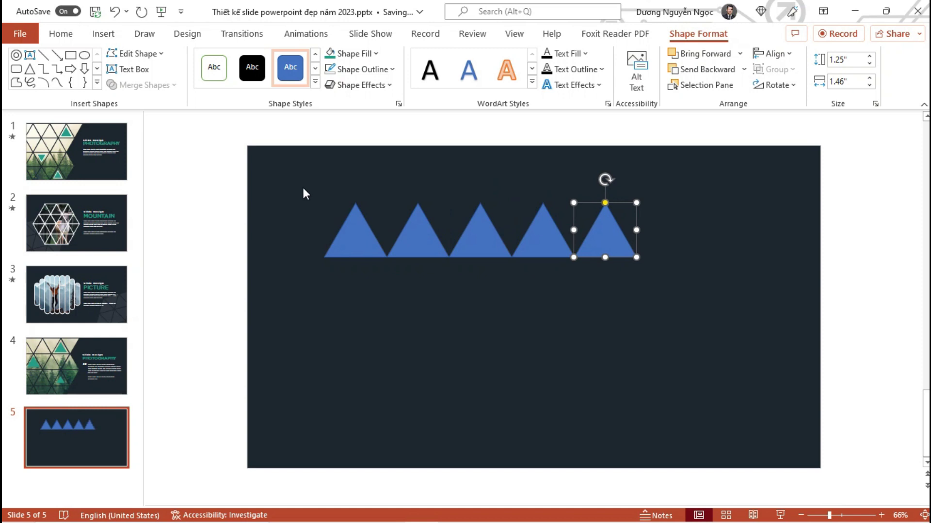
drag(283, 170, 705, 301)
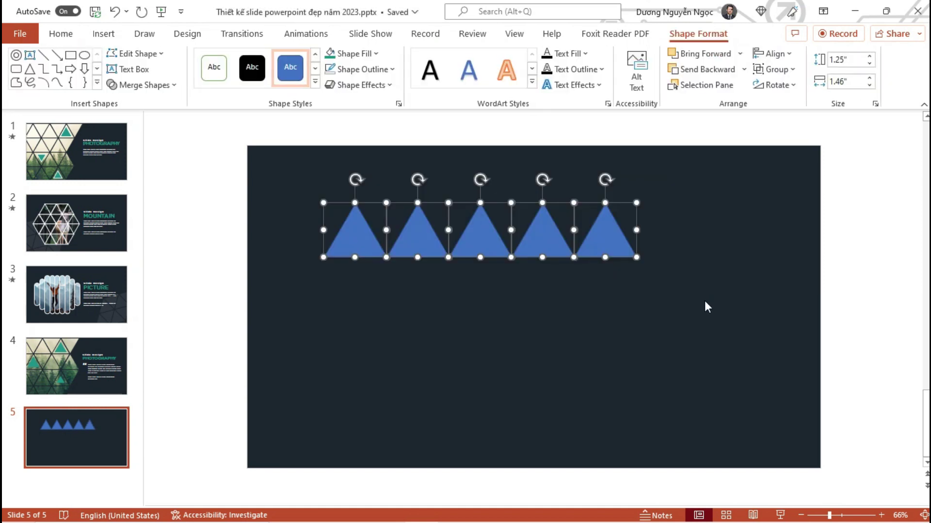
key(ctrl+g)
Duplicate the triangle group, flip it upside down, and interlock it into the gaps
key(ctrl+d)
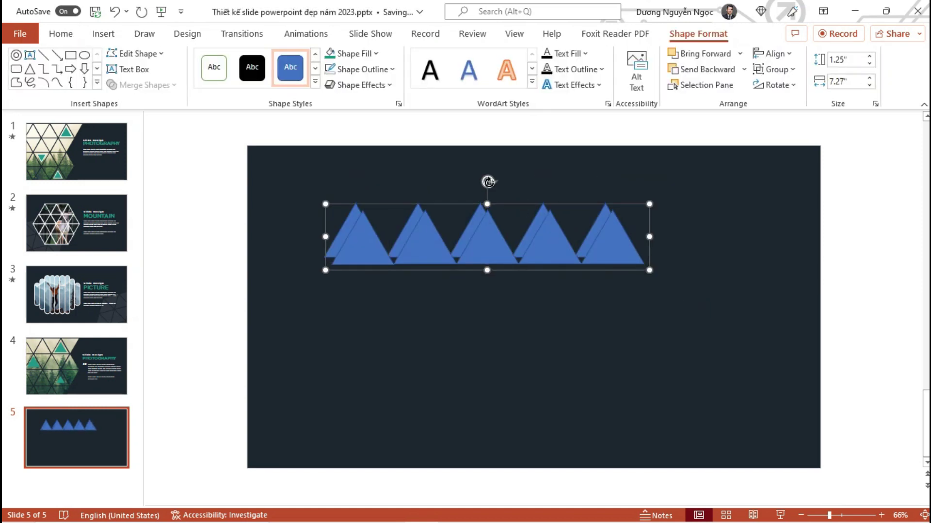
drag(488, 182, 530, 358)
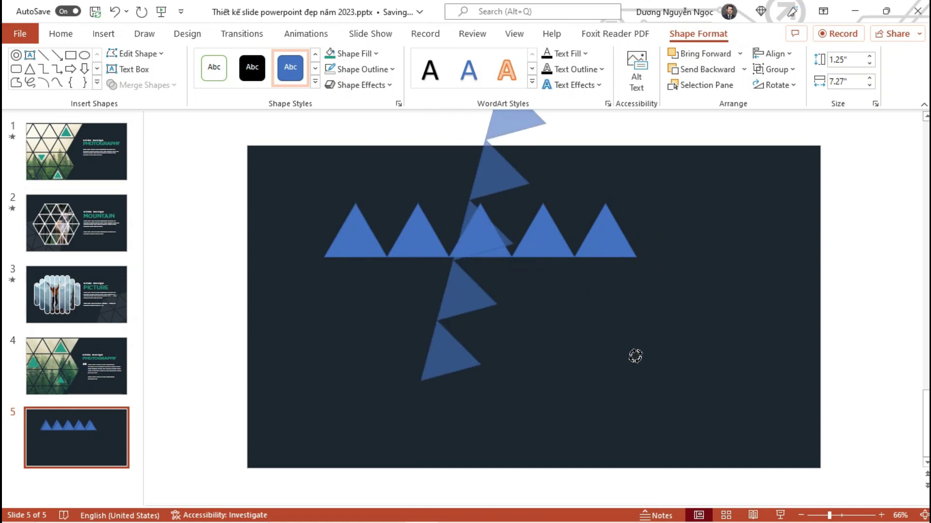
drag(529, 358, 478, 325)
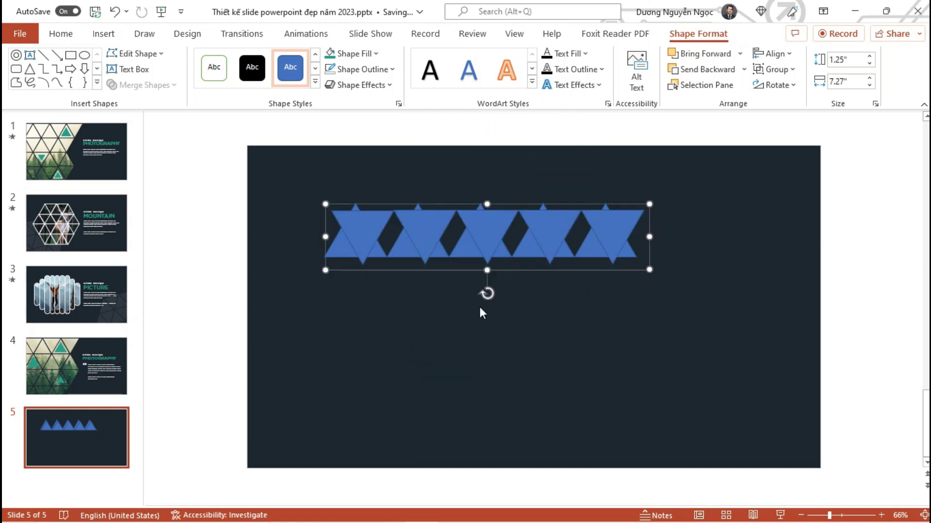
drag(489, 246, 507, 233)
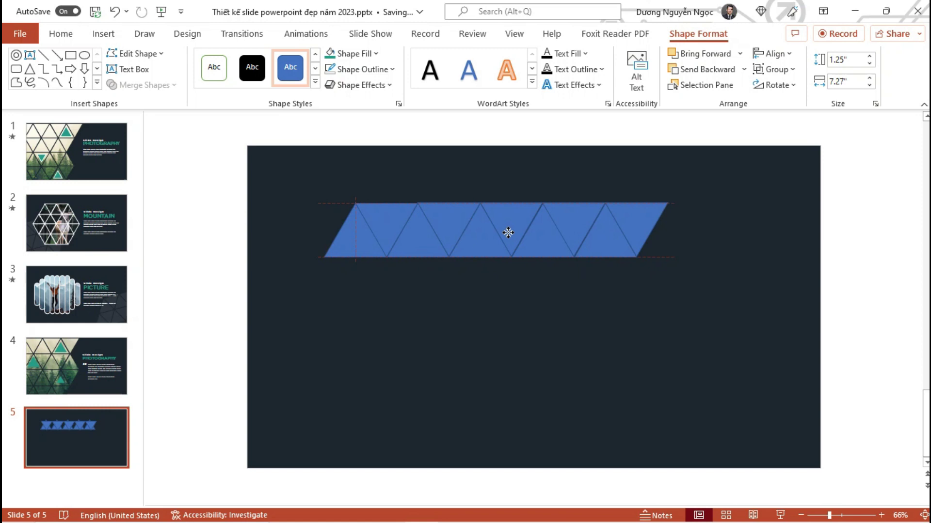
Copy the interlocked band downward twice to stack three rows of triangles
shift+click(348, 249)
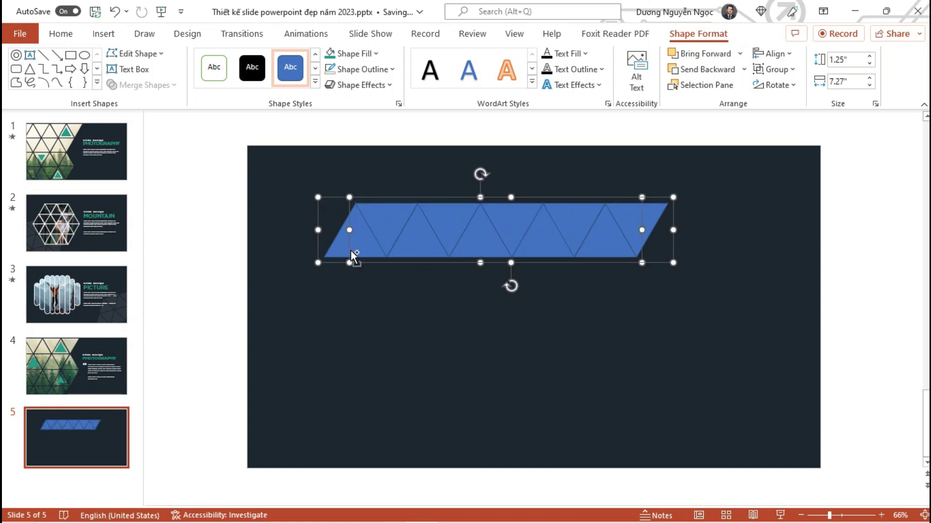
drag(380, 227, 406, 280)
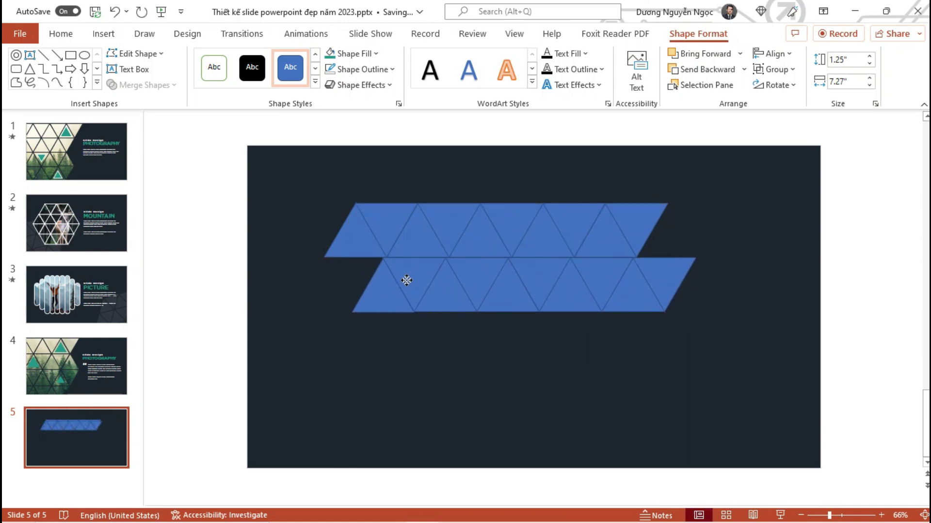
drag(413, 280, 414, 281)
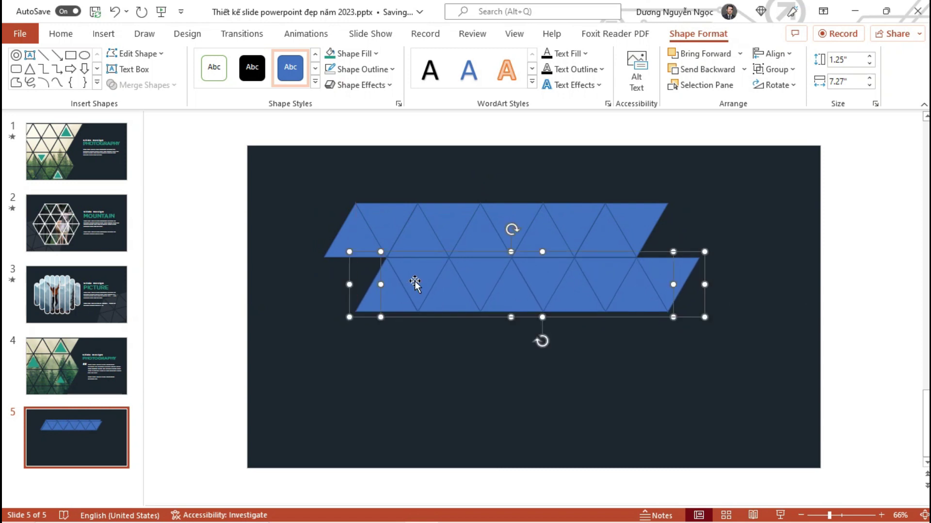
key(ctrl+d)
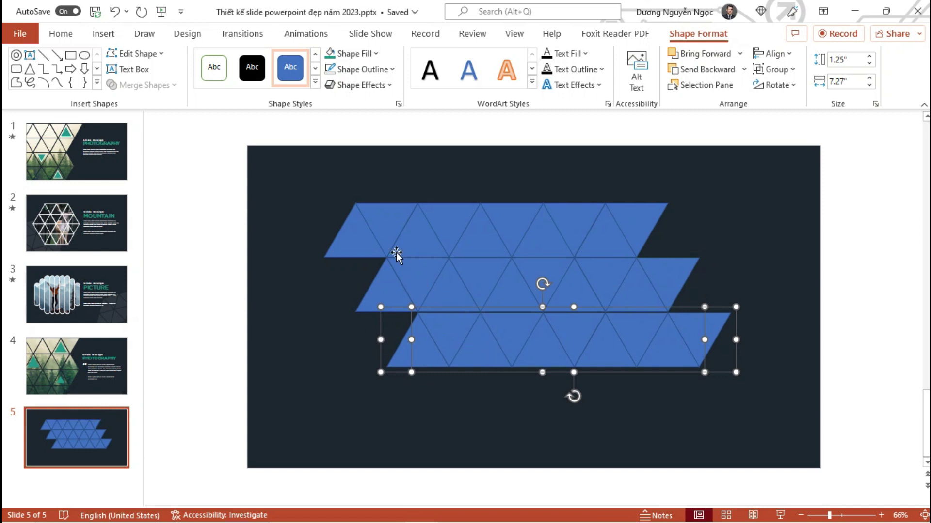
Ungroup the lower band and delete its left-end, right-end and leftover triangles
key(ctrl+shift+g)
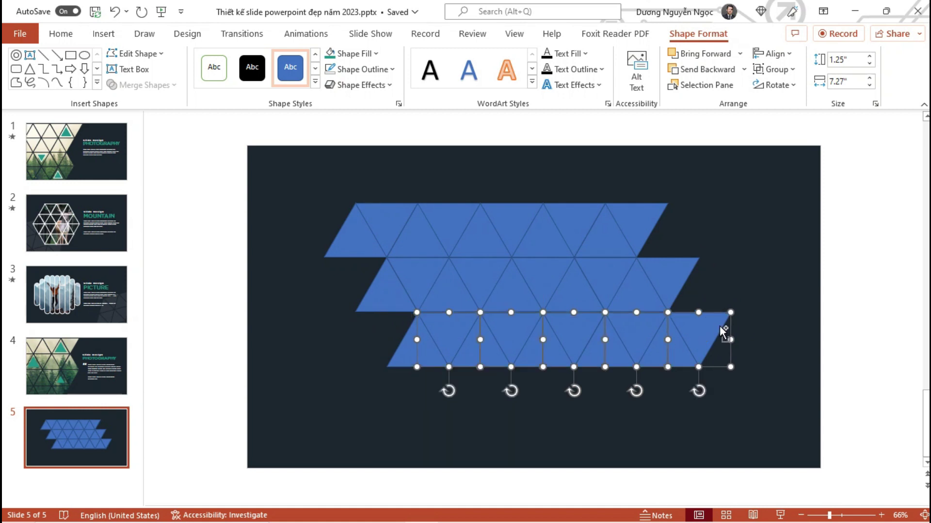
drag(578, 326, 550, 271)
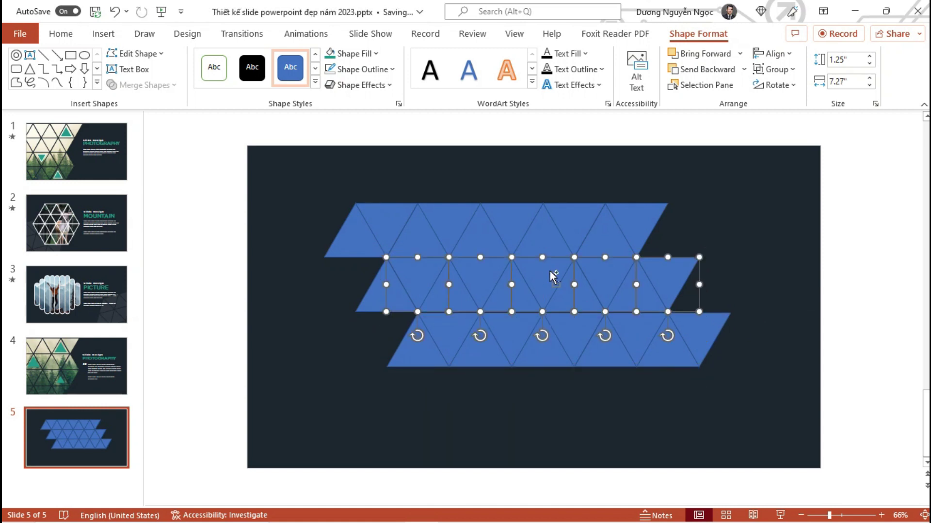
click(376, 289)
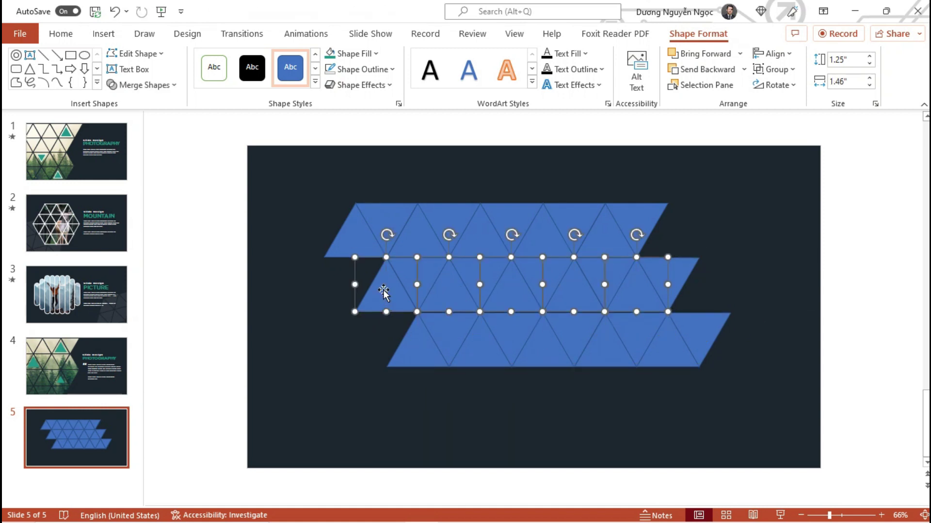
click(354, 242)
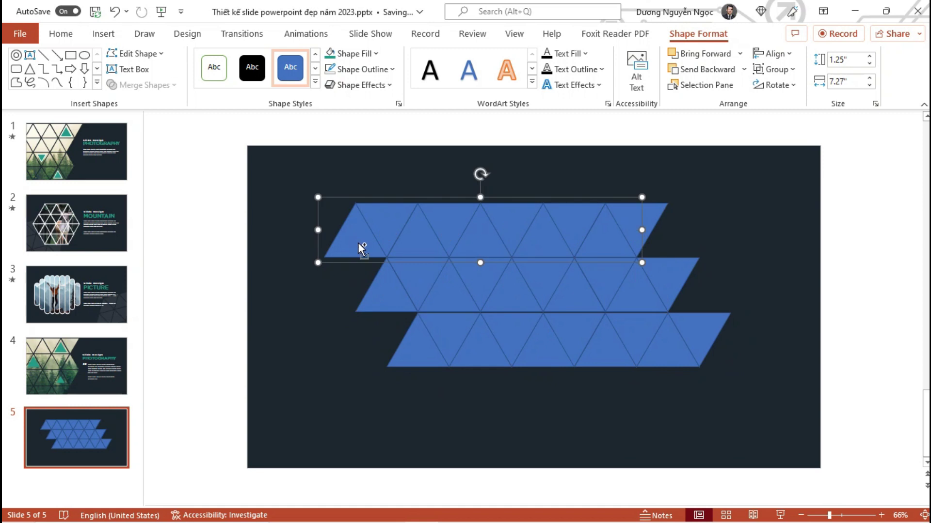
click(417, 345)
key(Delete)
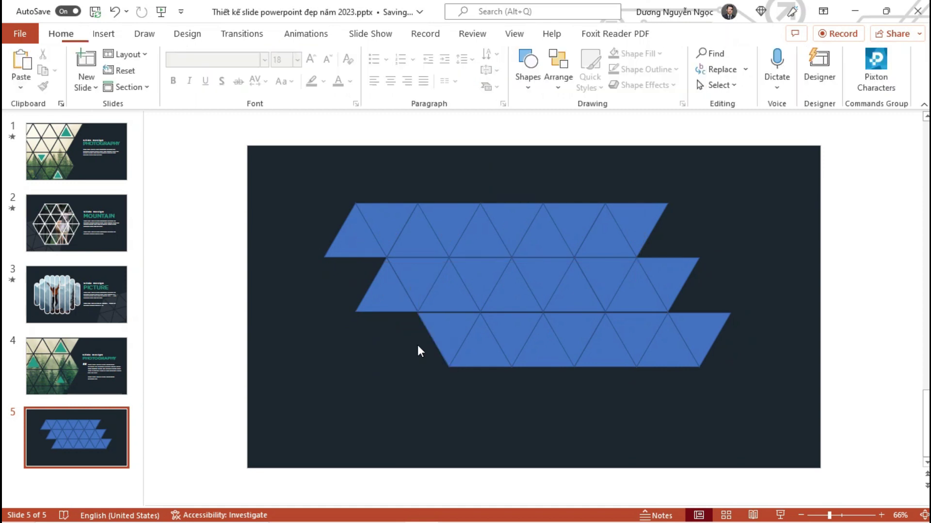
click(665, 344)
key(Delete)
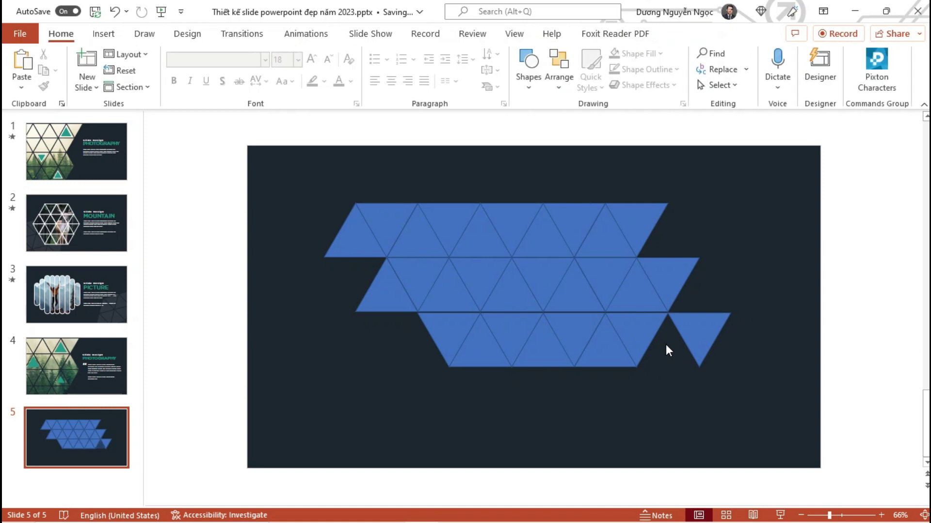
click(693, 332)
key(Delete)
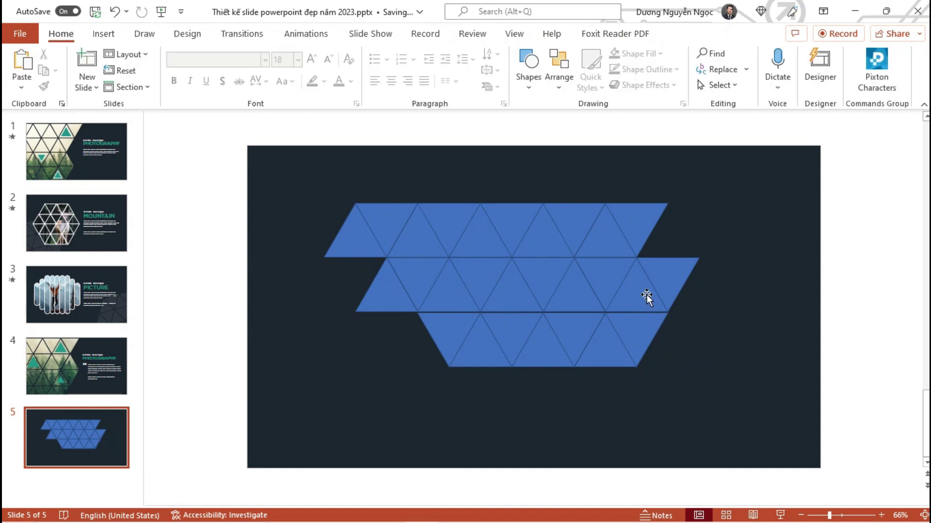
Delete the four surplus right-end triangles and the middle band's small left triangle
click(646, 295)
shift+click(670, 271)
shift+click(636, 325)
shift+click(596, 356)
key(Delete)
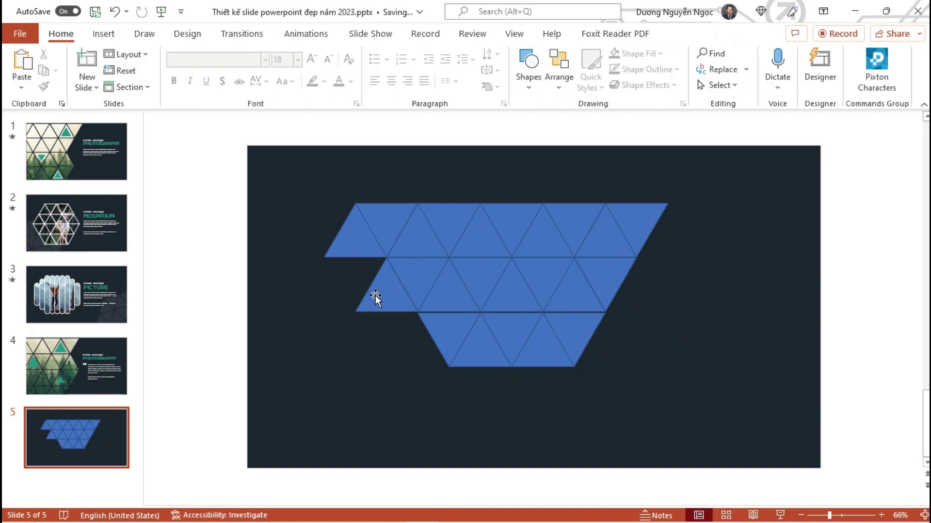
click(371, 288)
shift+click(354, 244)
click(374, 316)
click(385, 295)
key(Delete)
Ungroup the top band and delete its leftmost small triangle
click(345, 242)
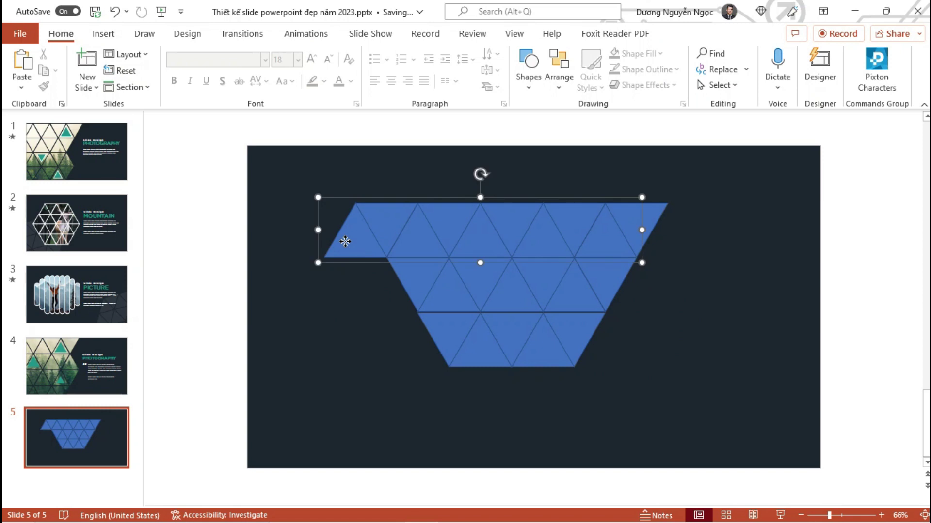
key(ctrl+shift+g)
click(342, 288)
click(342, 233)
key(Delete)
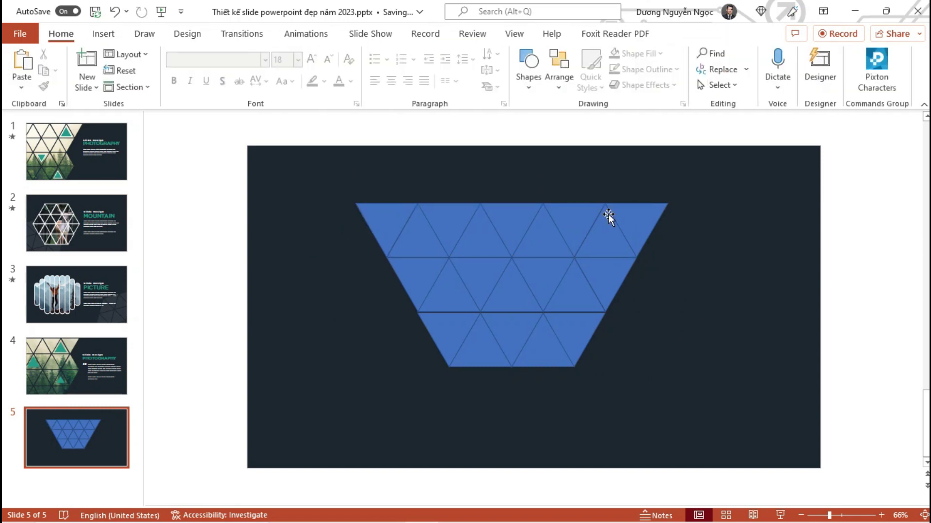
Move the trapezoid lower and remove the leftmost and rightmost top-row triangles
drag(732, 156, 324, 433)
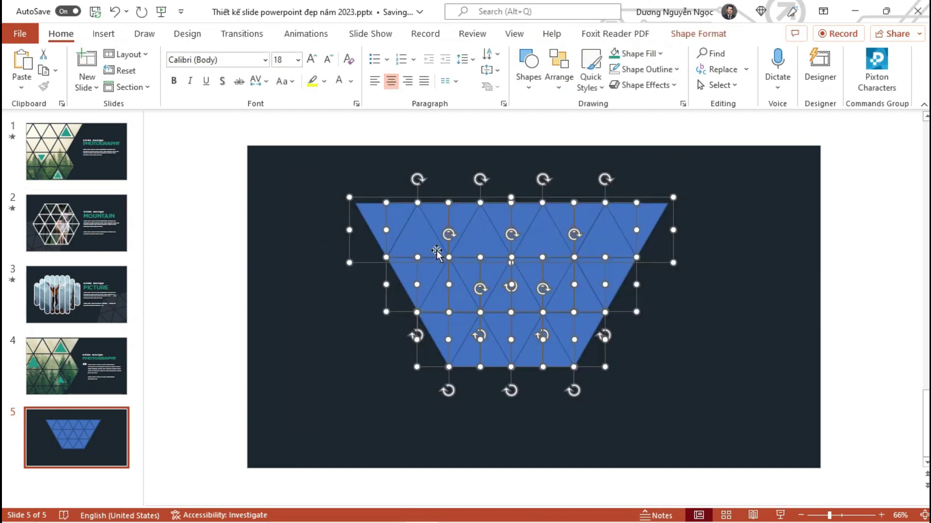
drag(431, 258, 431, 336)
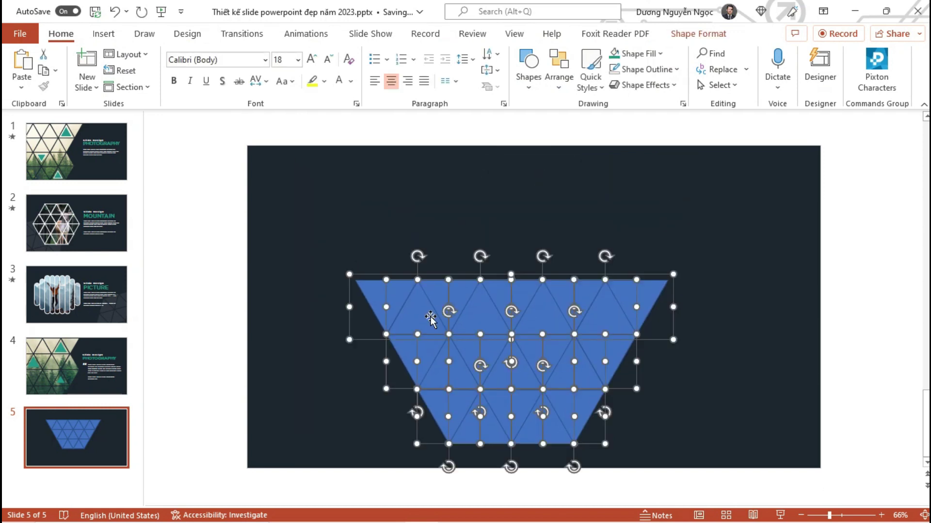
click(336, 321)
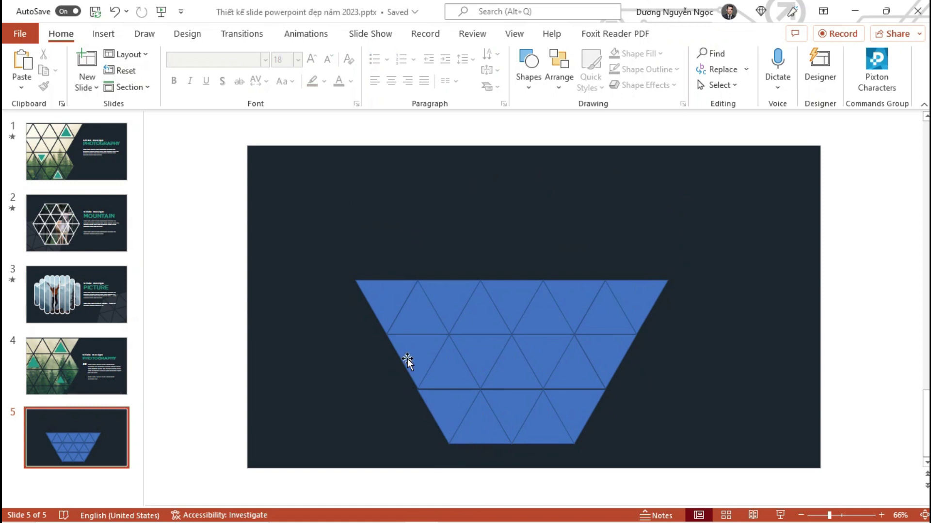
click(384, 307)
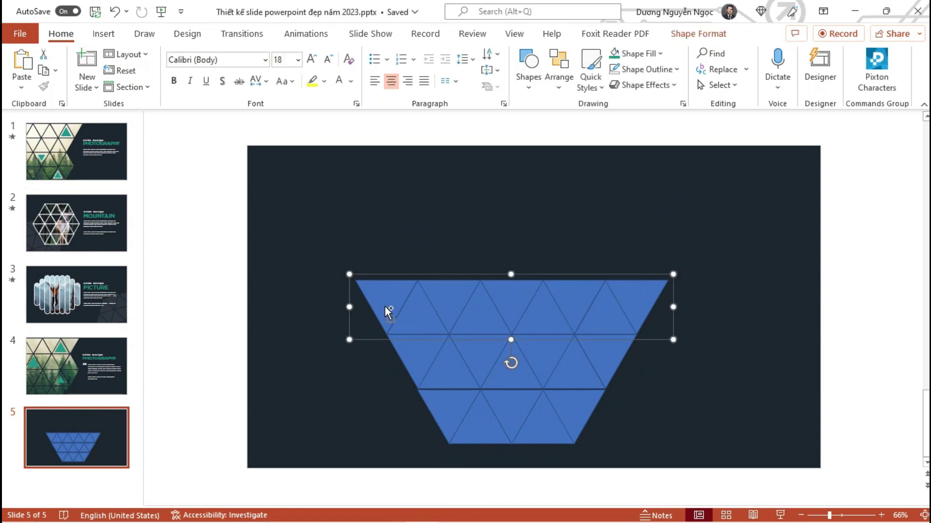
key(ctrl+shift+g)
click(374, 246)
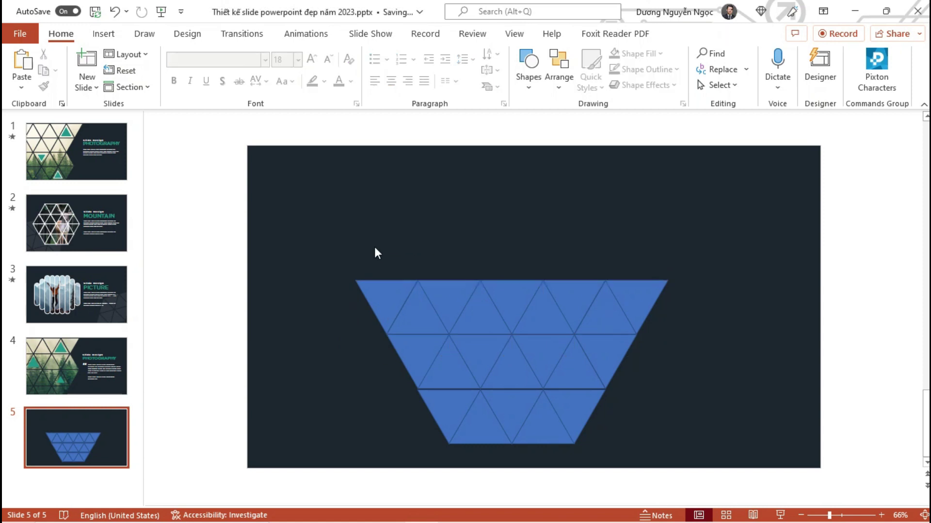
click(379, 291)
key(Delete)
click(622, 301)
key(Delete)
Copy a triangle row onto the top of the shape and delete the extra top-right piece
click(632, 340)
shift+click(562, 373)
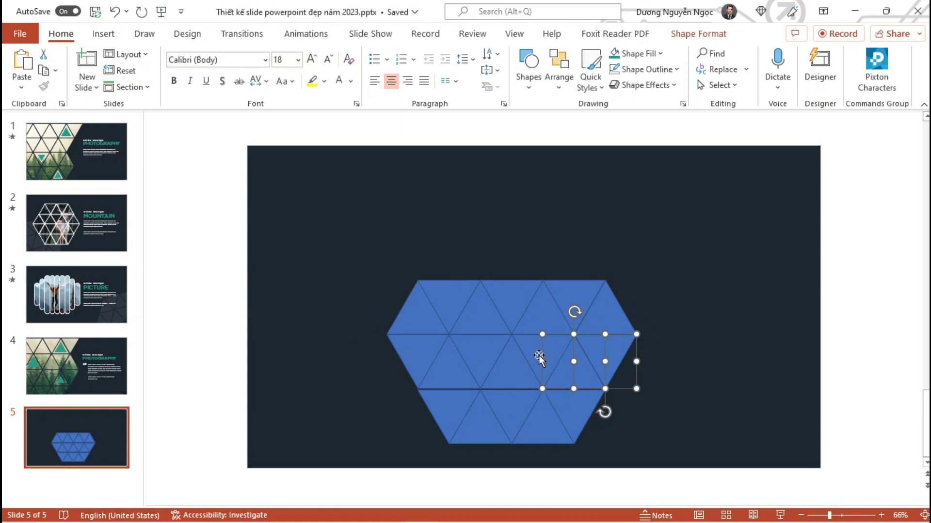
drag(346, 248, 735, 348)
key(ctrl+d)
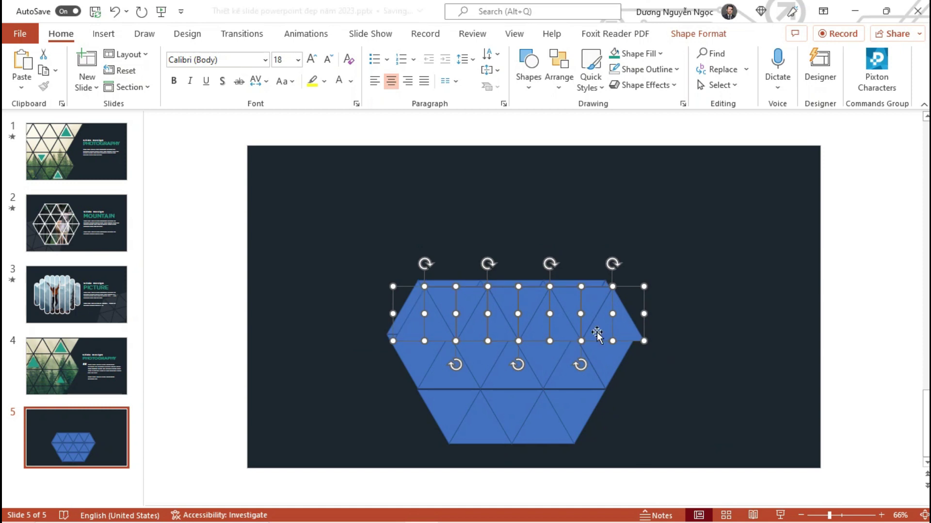
mouse_move(564, 321)
mouse_down()
mouse_move(567, 273)
mouse_move(588, 255)
mouse_up()
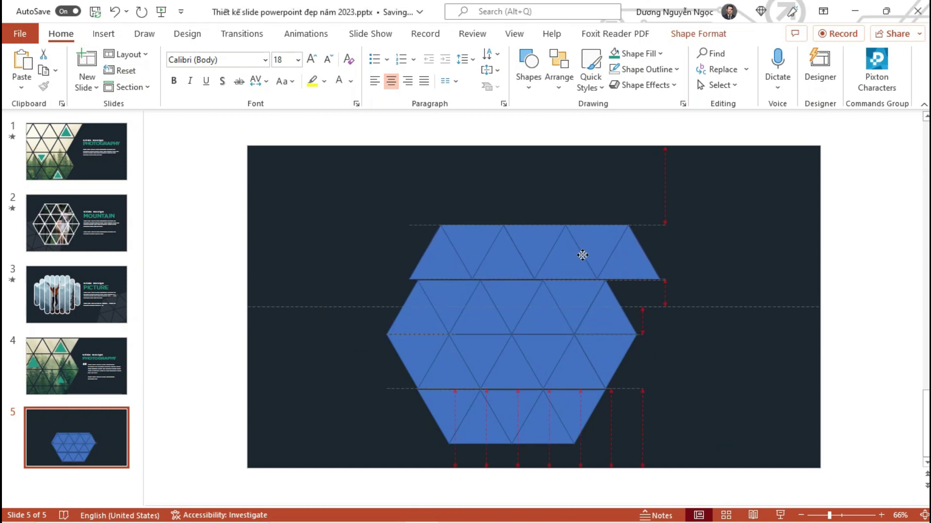
drag(588, 256, 588, 256)
click(596, 208)
click(611, 245)
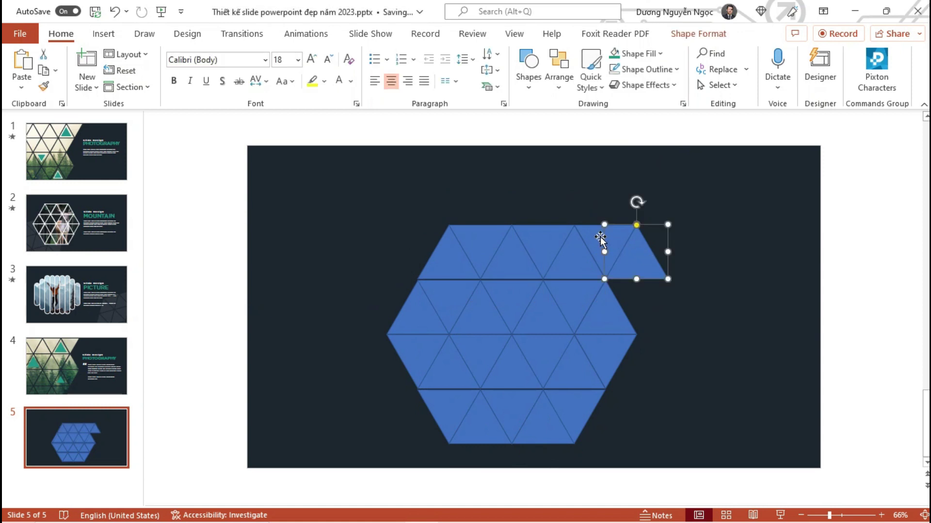
key(Delete)
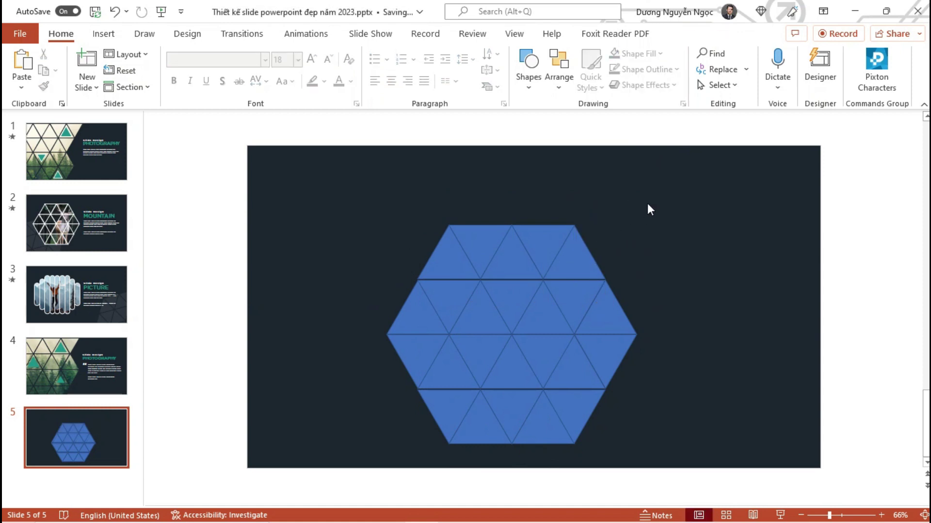
Group all the hexagon's triangles into one object and move it left and up
drag(649, 209, 332, 315)
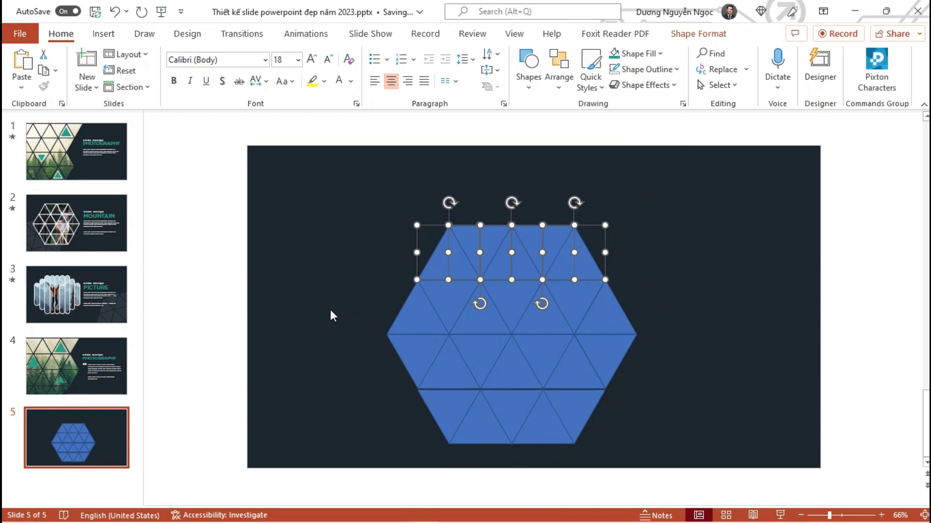
drag(659, 364, 342, 472)
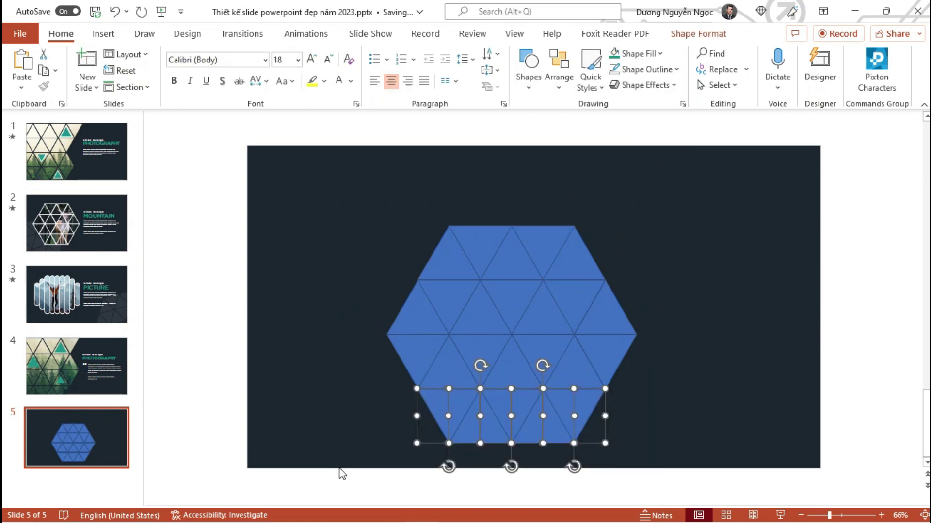
click(693, 288)
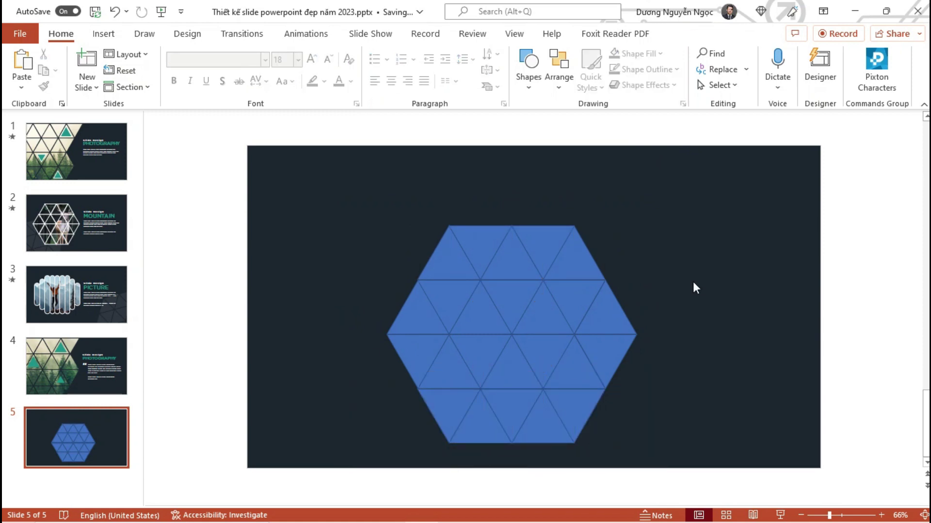
drag(693, 194, 318, 469)
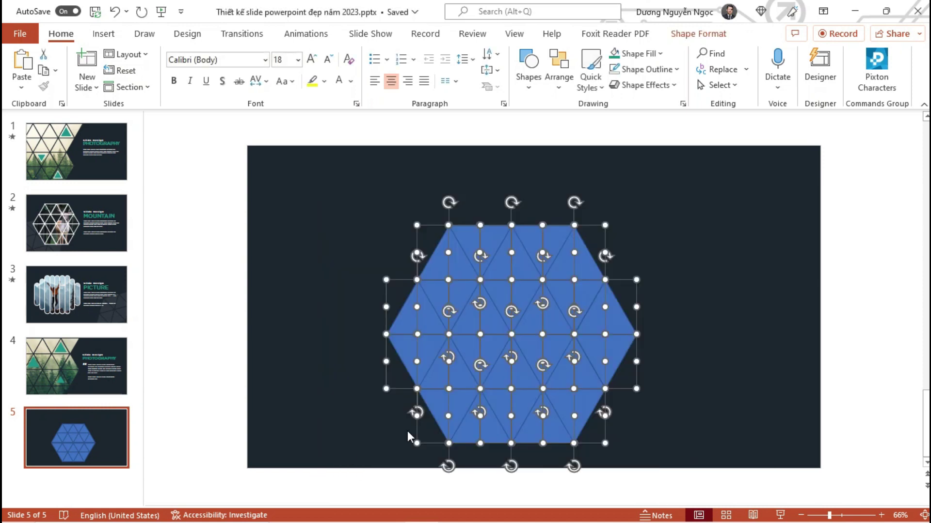
key(ctrl+g)
drag(516, 361, 457, 337)
Check the rotated triangle grid on slide 2 for reference, then return to slide 5
ctrl+scroll(456, 333, down, 3)
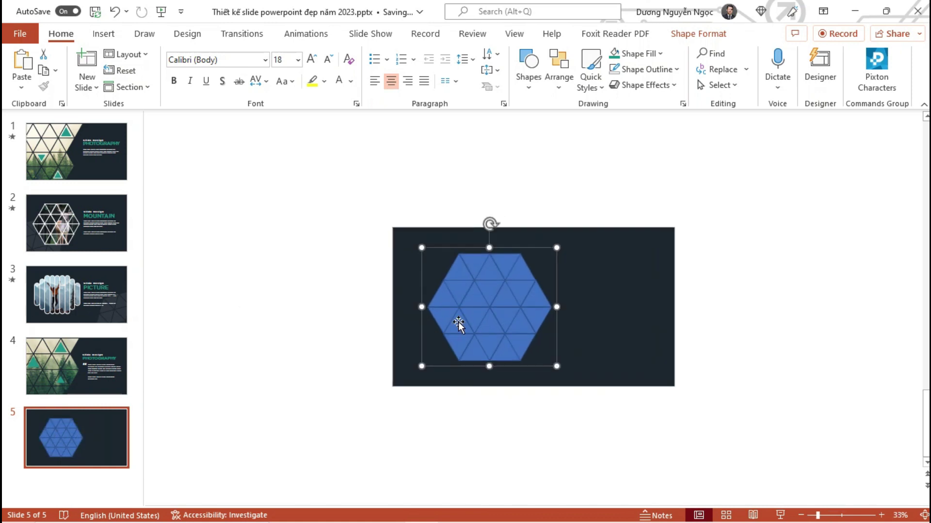
click(76, 223)
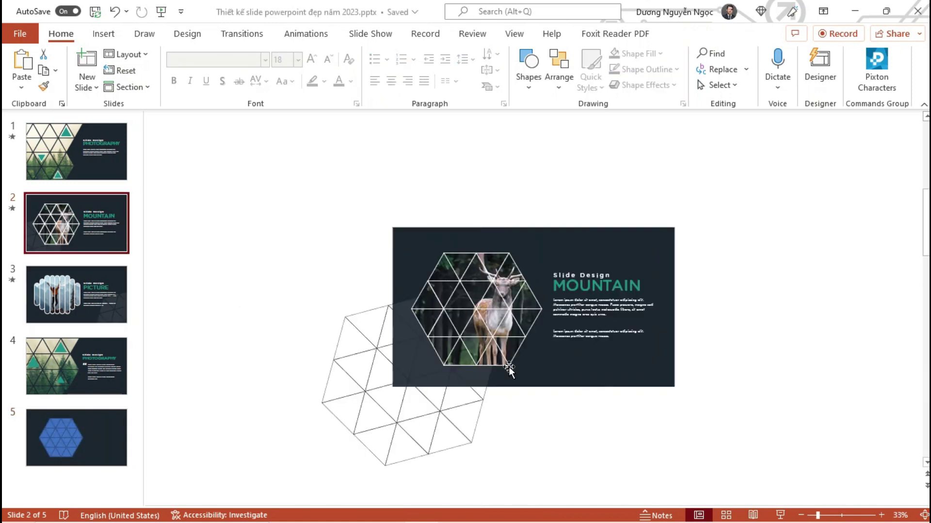
click(381, 376)
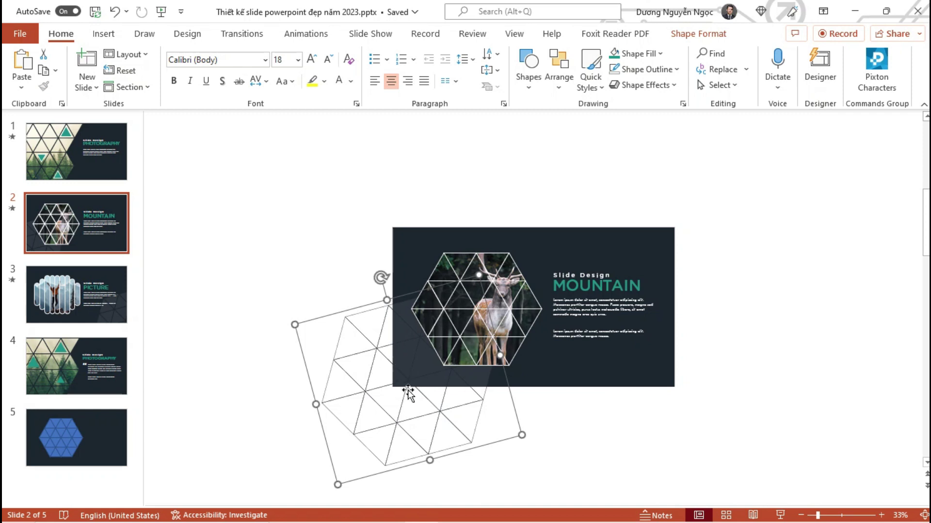
click(104, 437)
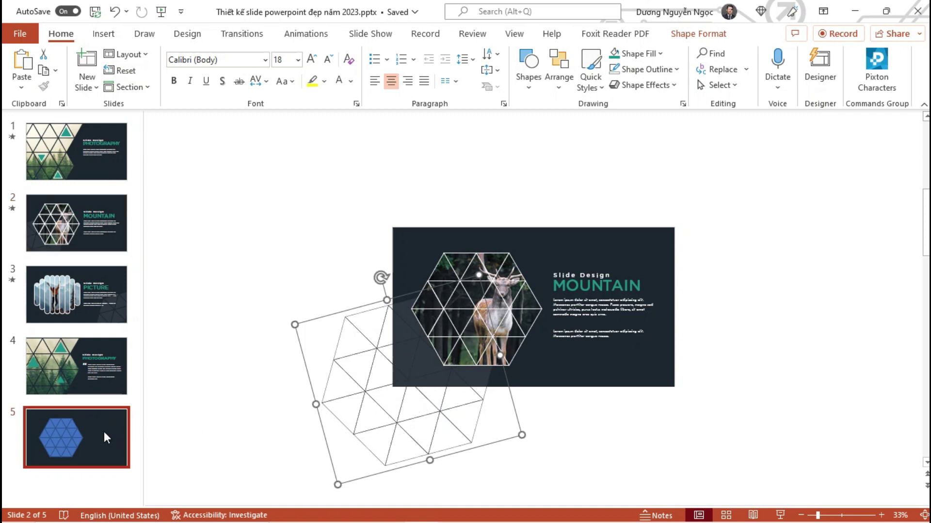
Copy the hexagon to the lower left with white fill, dark outline and 90% transparency
click(515, 344)
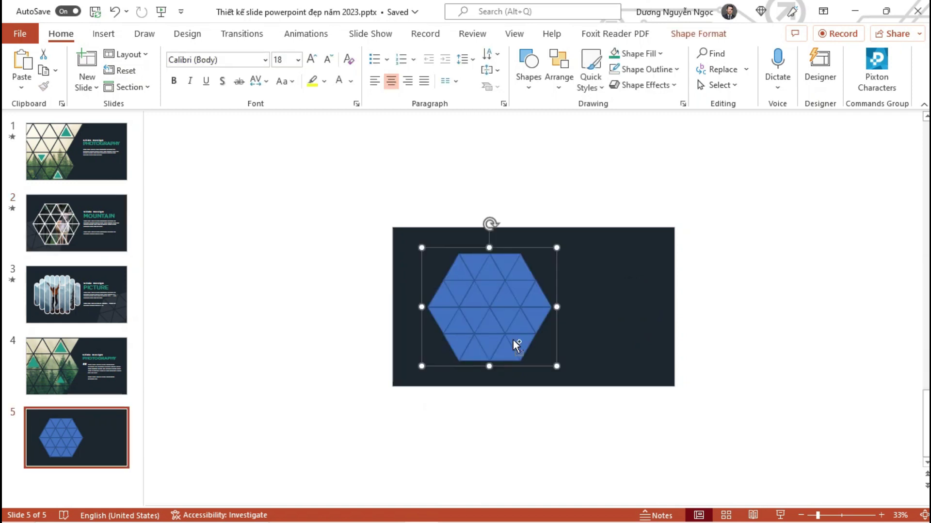
ctrl+drag(507, 290, 403, 344)
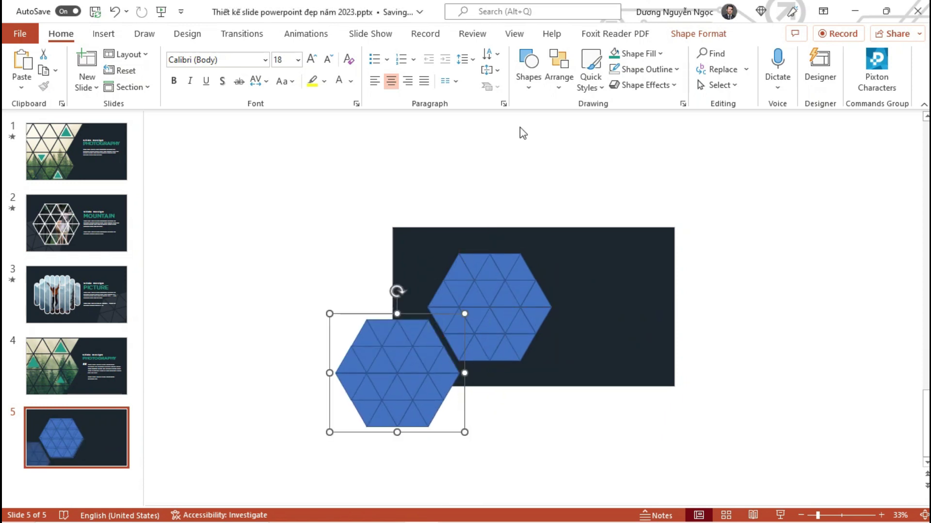
click(633, 54)
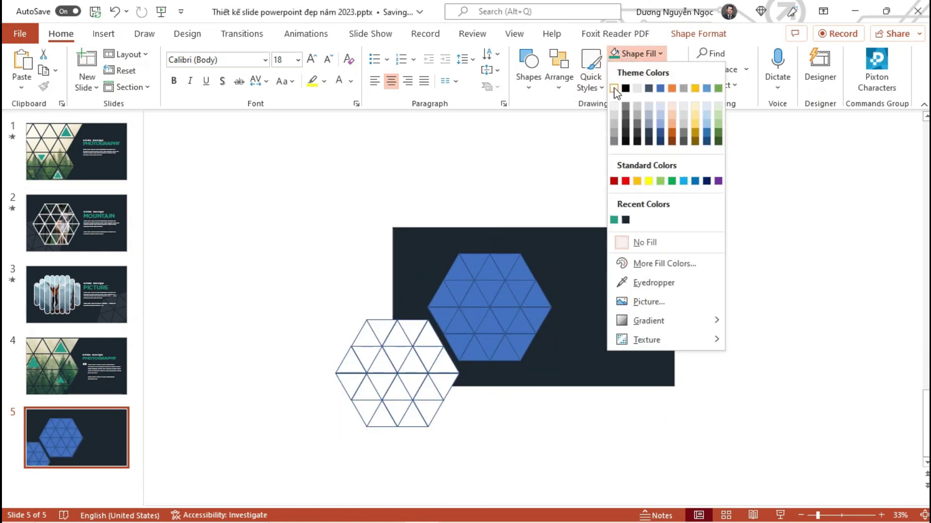
click(613, 88)
click(644, 70)
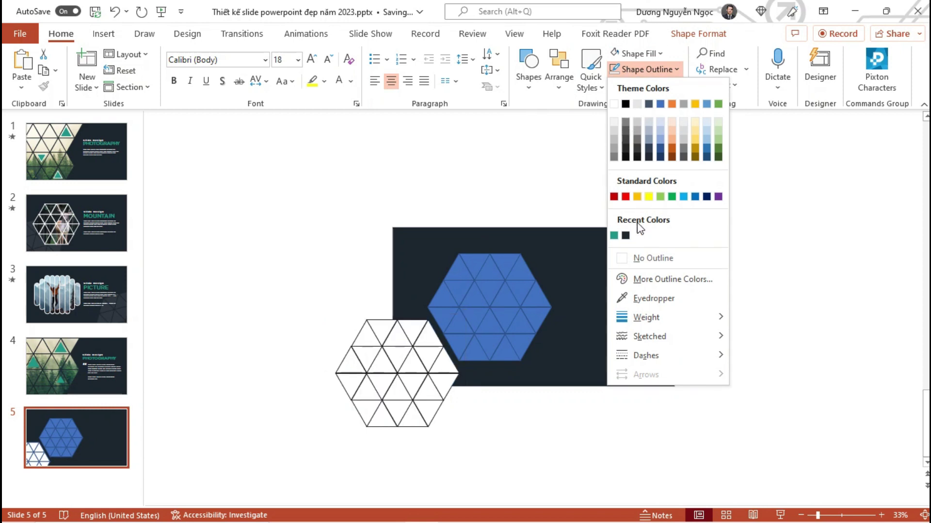
click(626, 236)
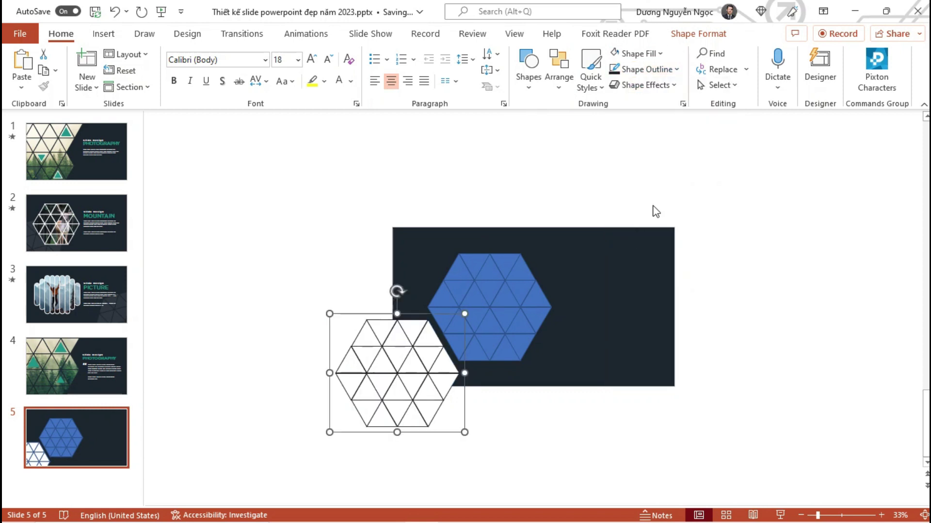
click(683, 104)
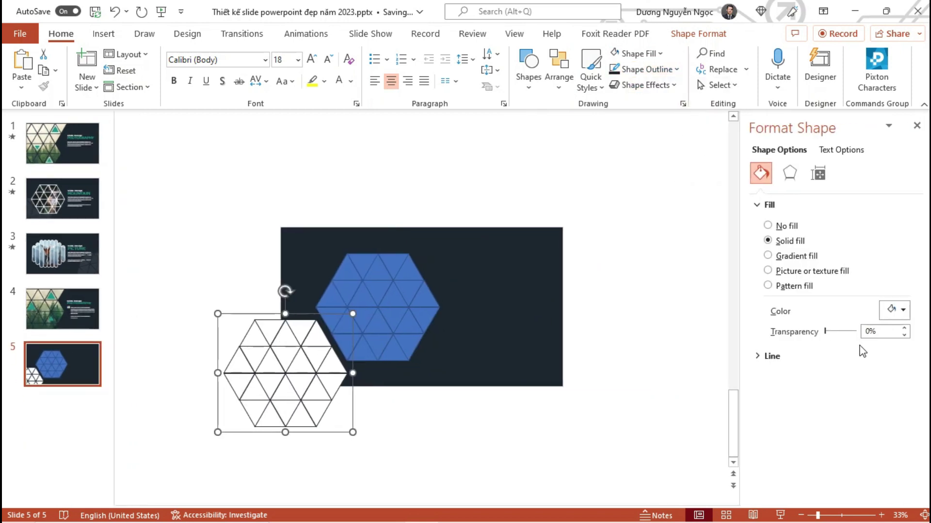
double_click(882, 334)
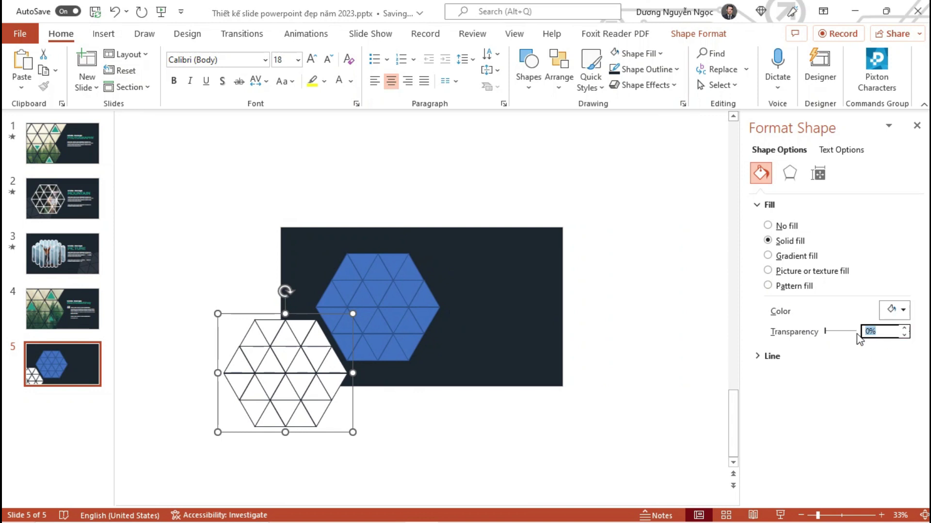
text(90)
key(Return)
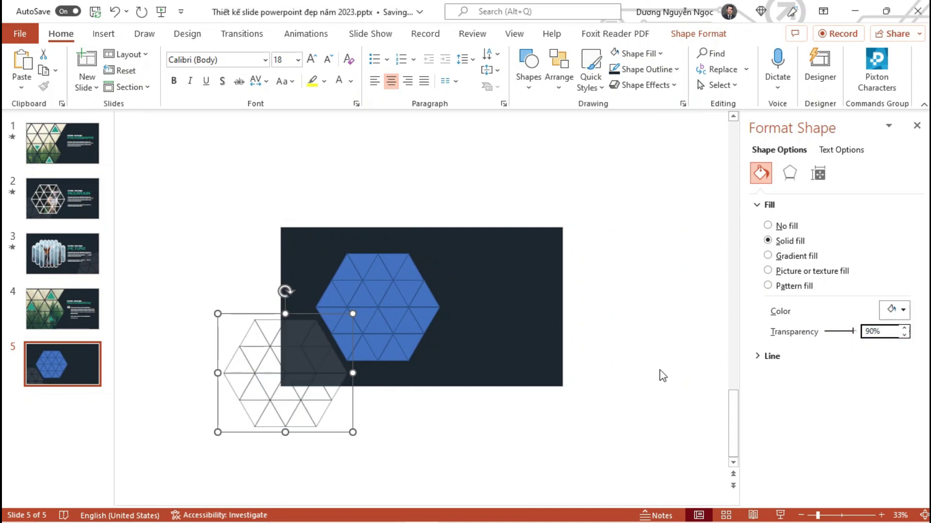
Rotate the copy about 30 degrees, enlarge it greatly, and preview the slide
drag(286, 291, 336, 301)
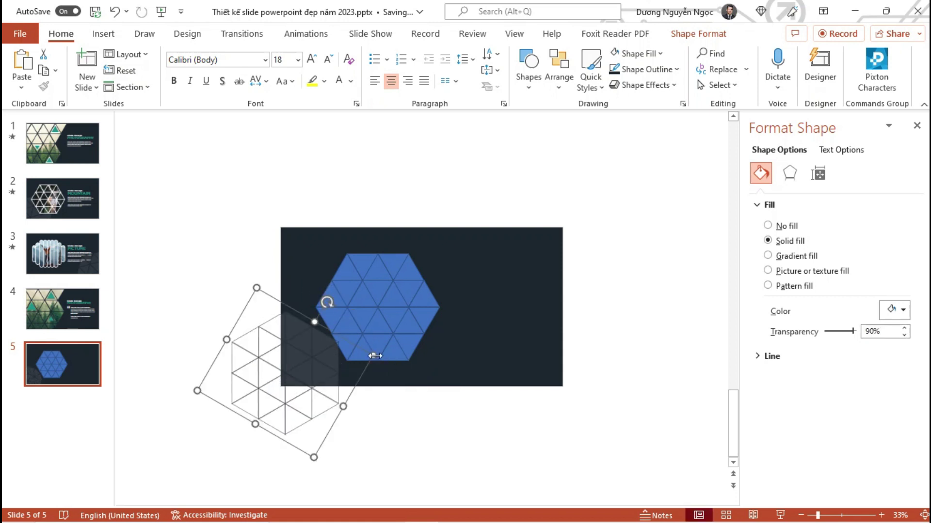
drag(375, 356, 422, 335)
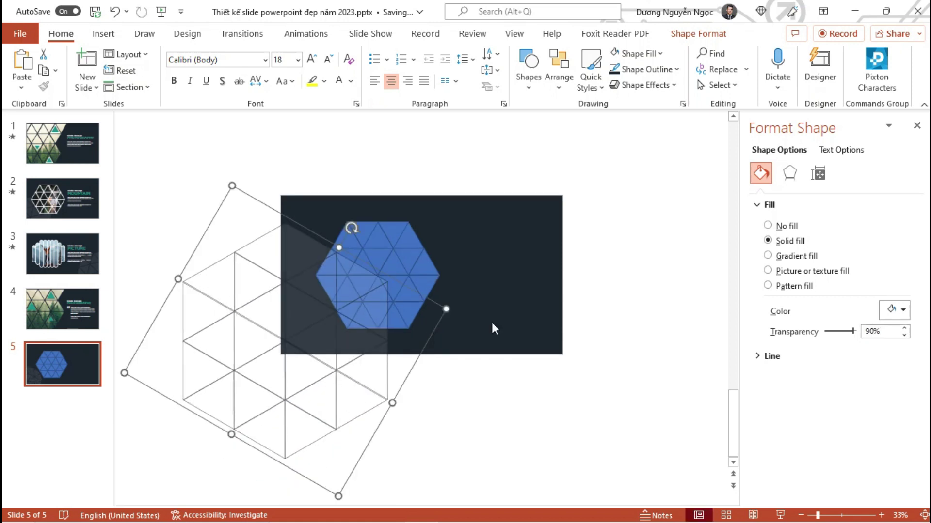
key(shift+F5)
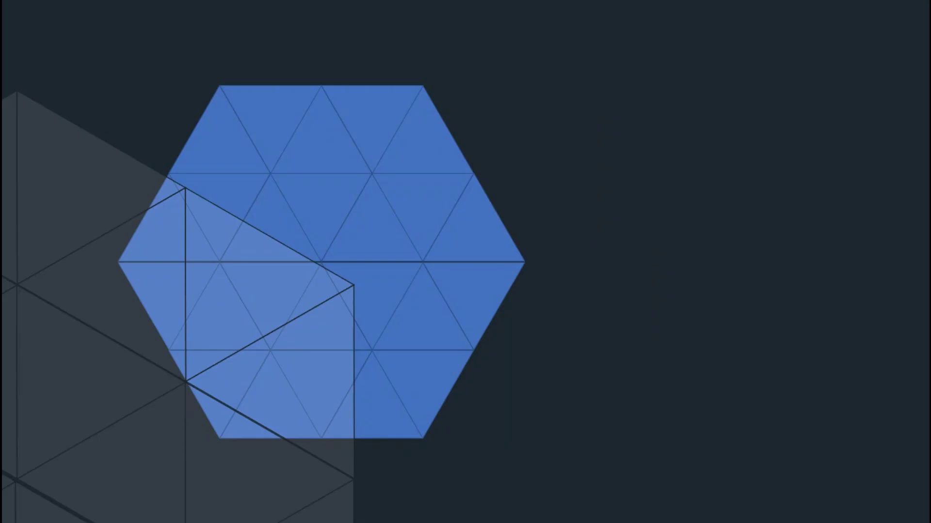
key(Escape)
Send the large outline hexagon behind the blue hexagon, preview, and adjust its rotation
right_click(325, 358)
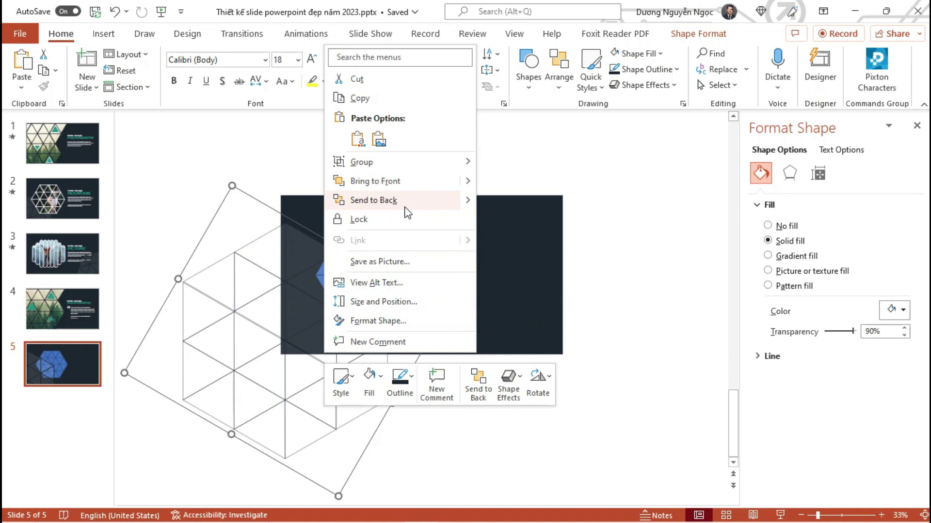
click(405, 208)
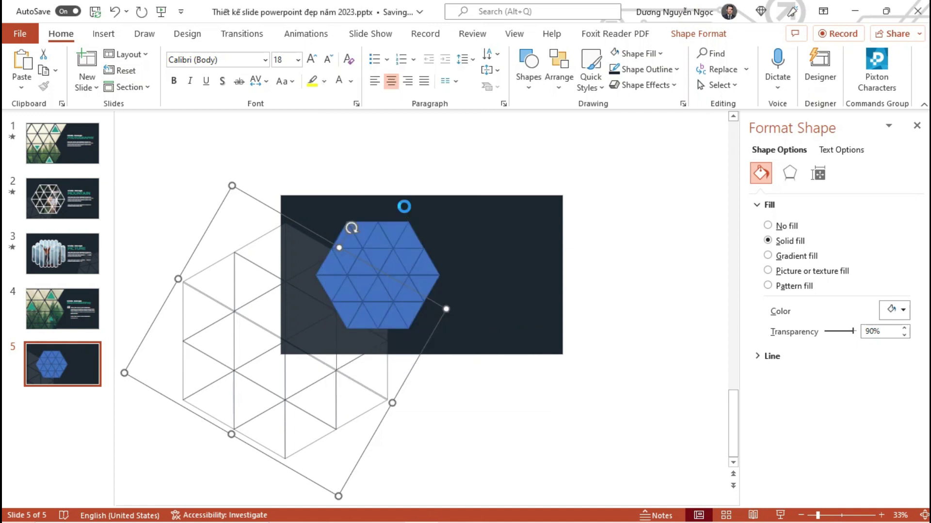
key(shift+F5)
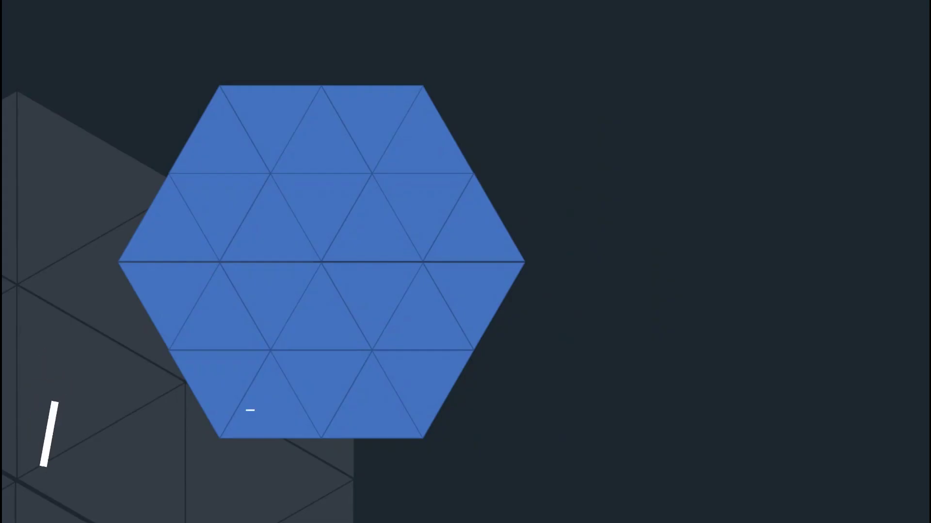
key(Escape)
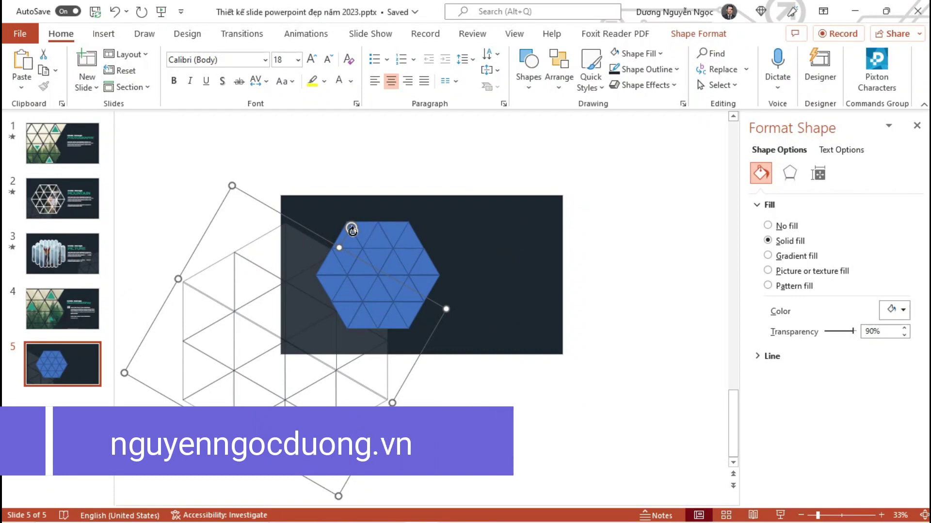
drag(352, 230, 339, 223)
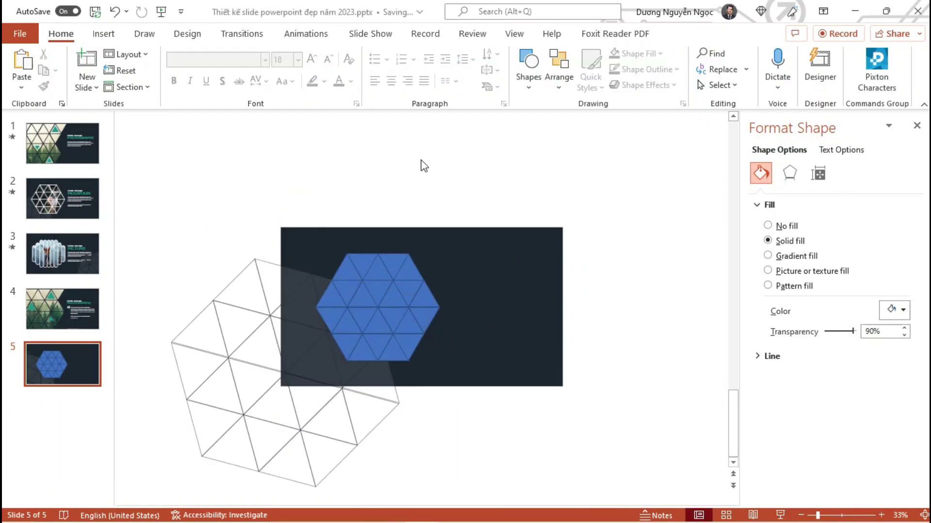
Copy slide 4's heading and body text onto slide 5 and delete the quote-mark box
click(89, 304)
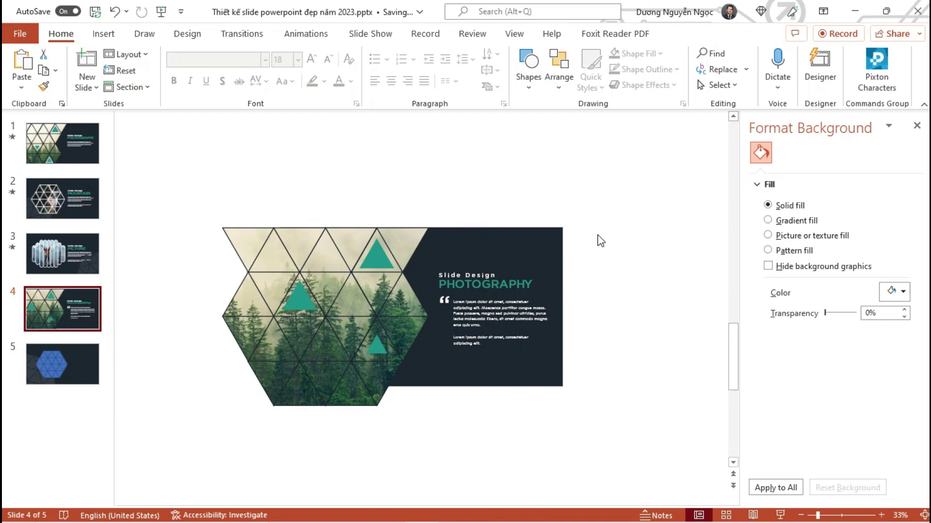
drag(601, 241, 405, 389)
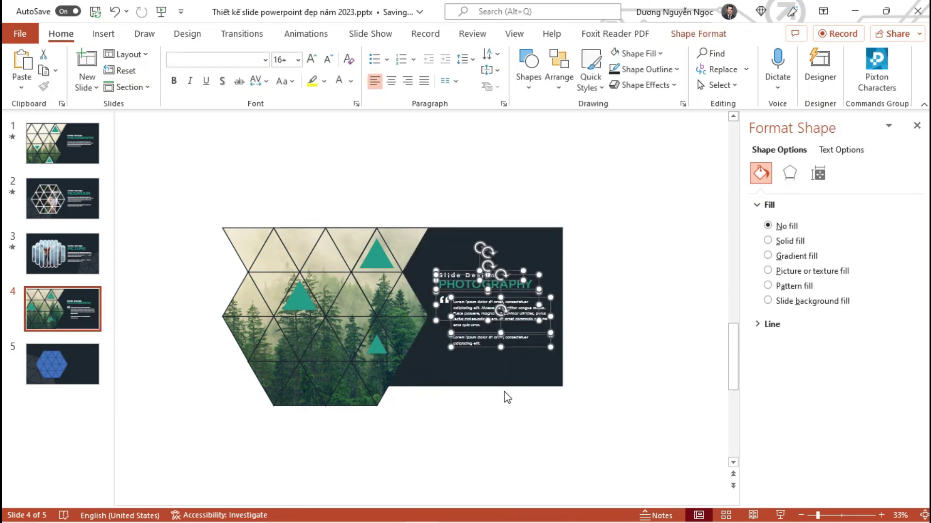
click(94, 359)
key(ctrl+v)
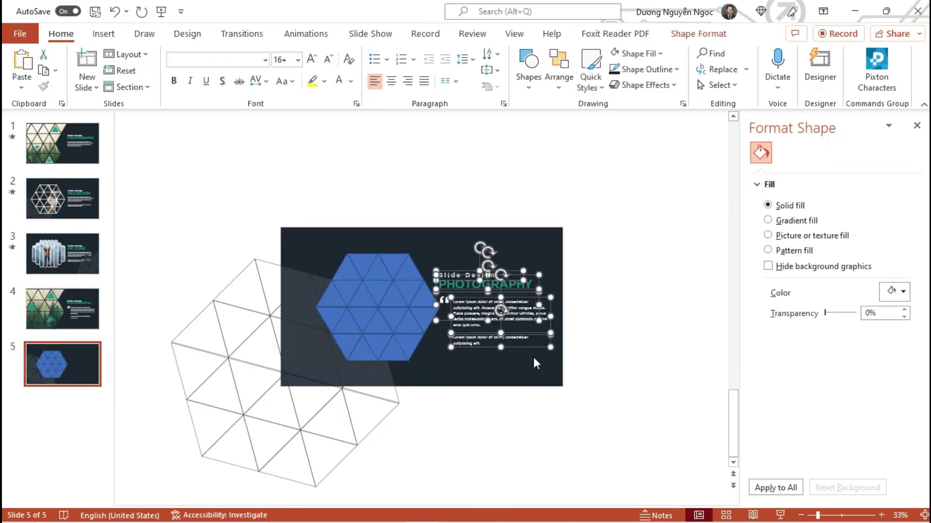
click(640, 287)
click(469, 295)
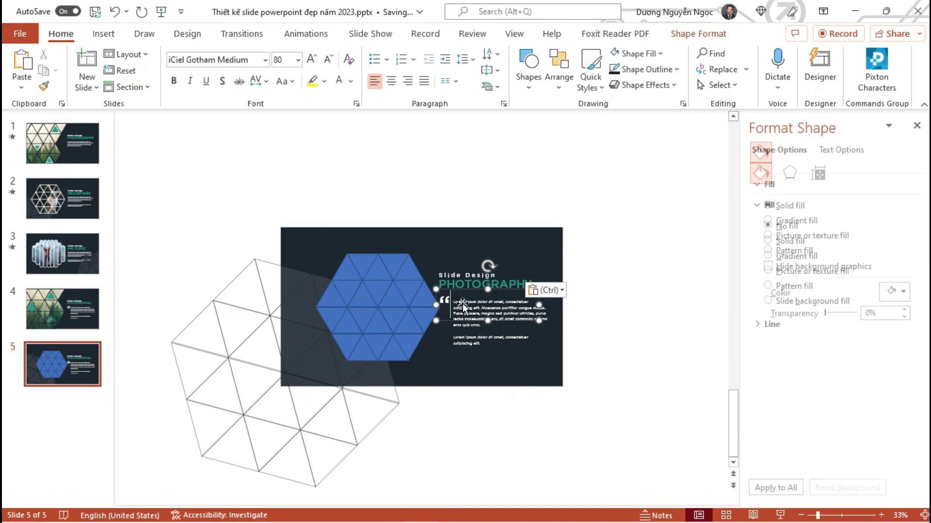
key(Delete)
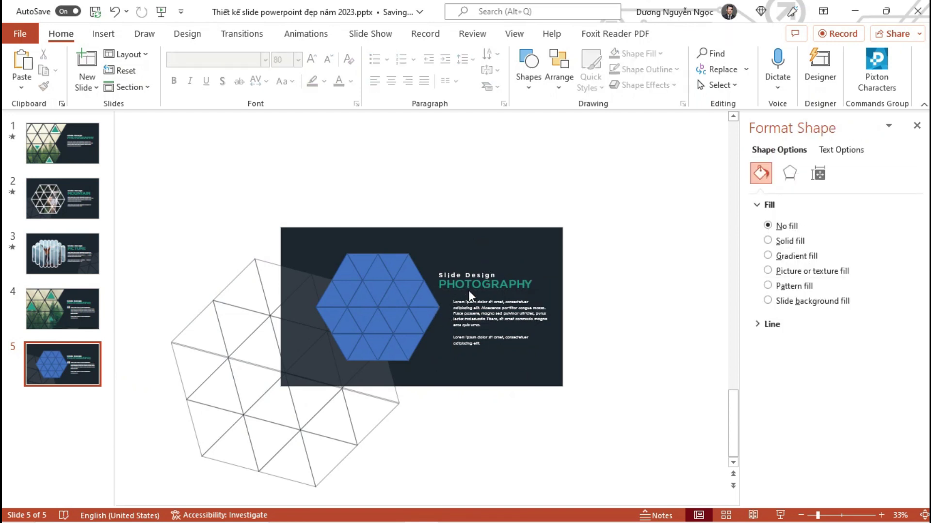
Shift both Lorem ipsum paragraphs under the heading, group them, and nudge the group into place
ctrl+scroll(470, 291, up, 3)
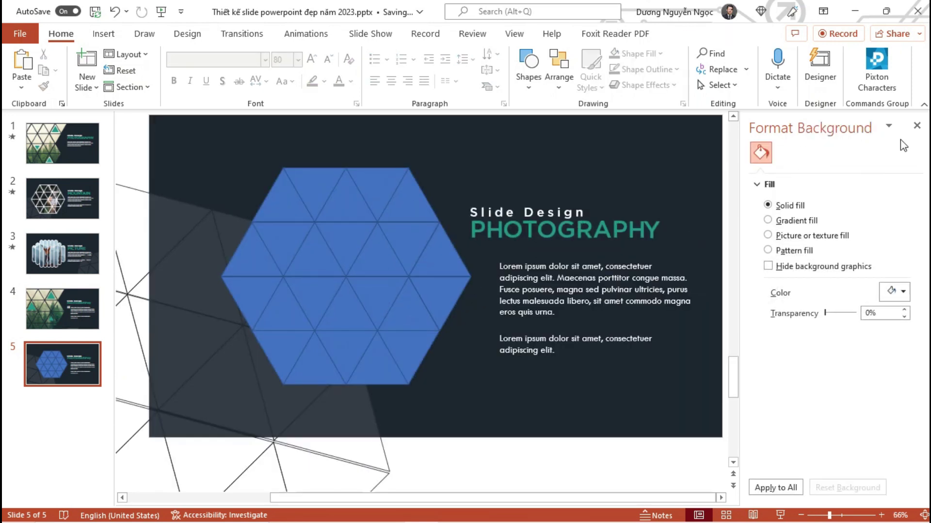
click(916, 126)
shift+click(759, 323)
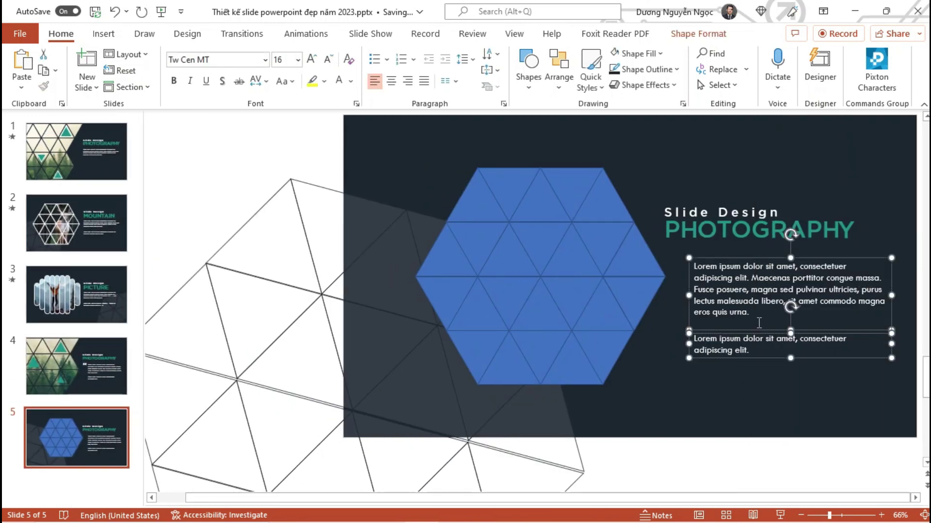
drag(763, 262, 734, 261)
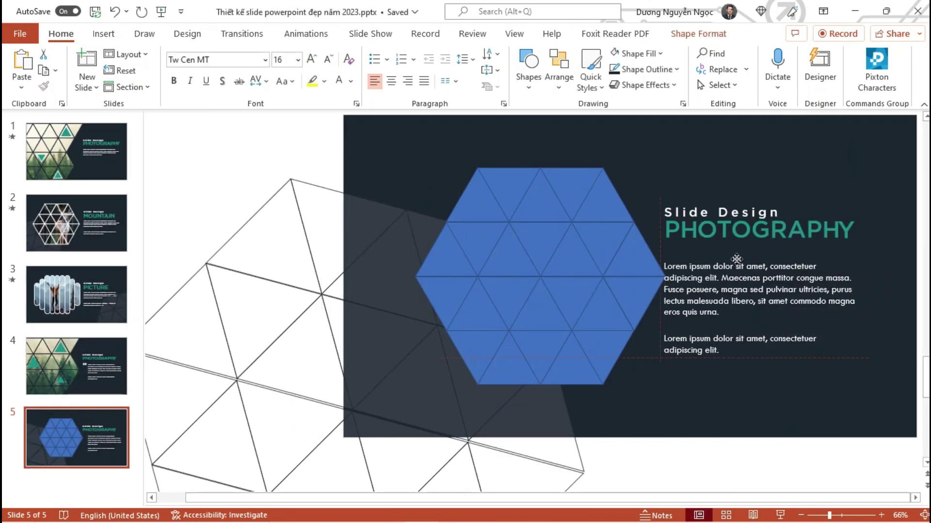
shift+click(724, 238)
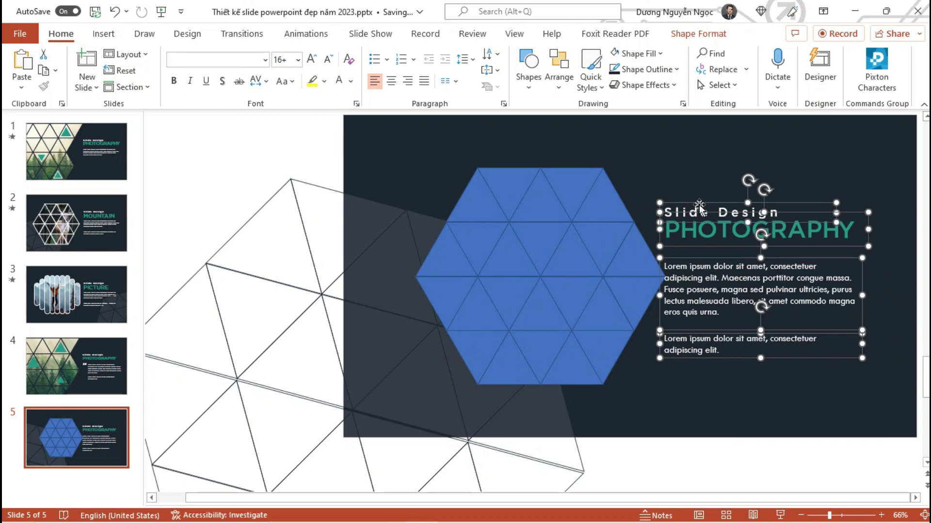
key(ctrl+g)
drag(706, 196, 719, 204)
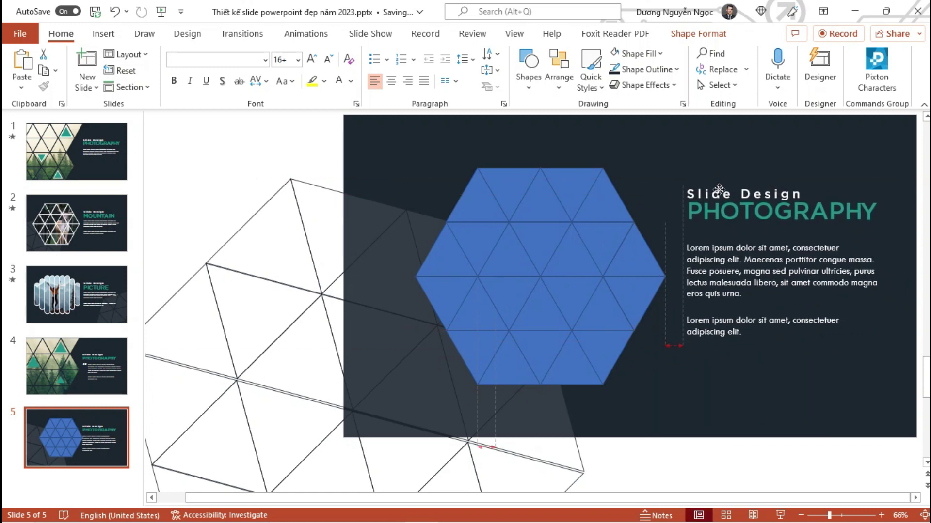
Preview slide 5 full screen, then select the blue triangle-grid hexagon
scroll(725, 228, down, 3)
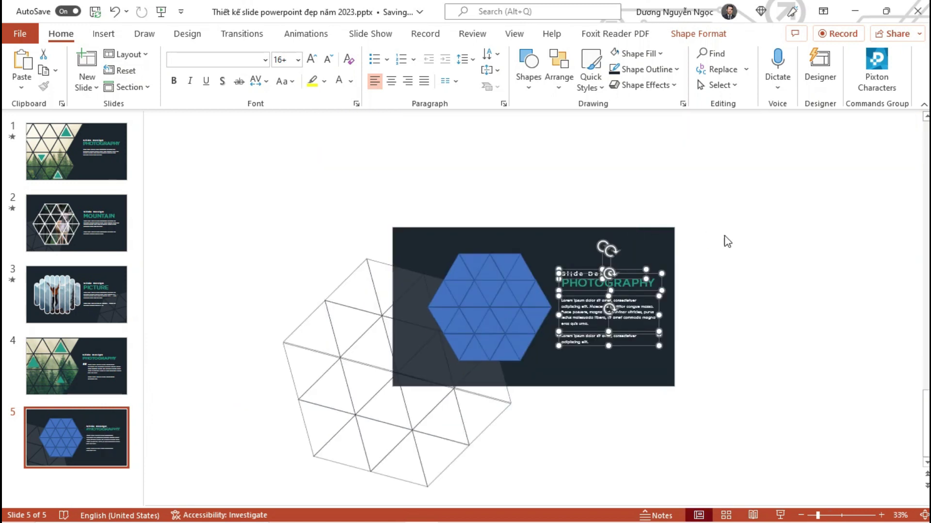
scroll(727, 241, up, 2)
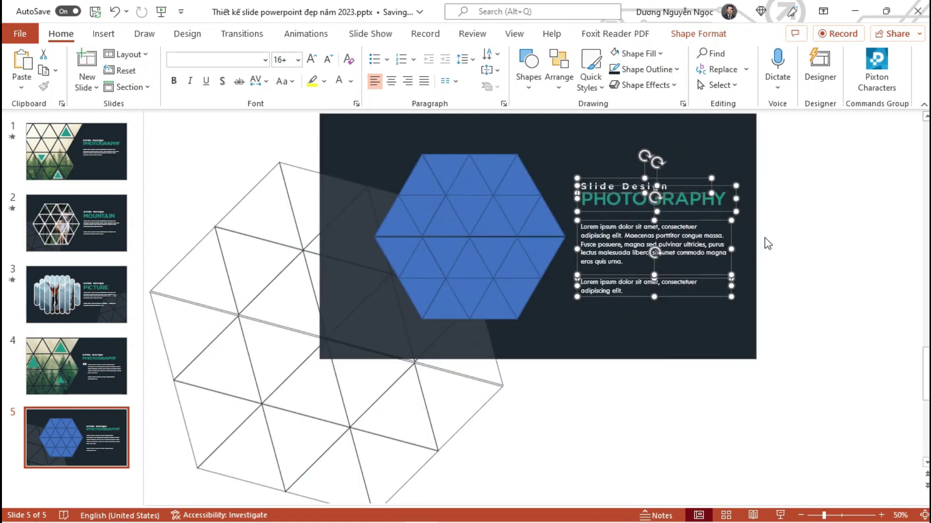
click(795, 242)
drag(815, 168, 533, 342)
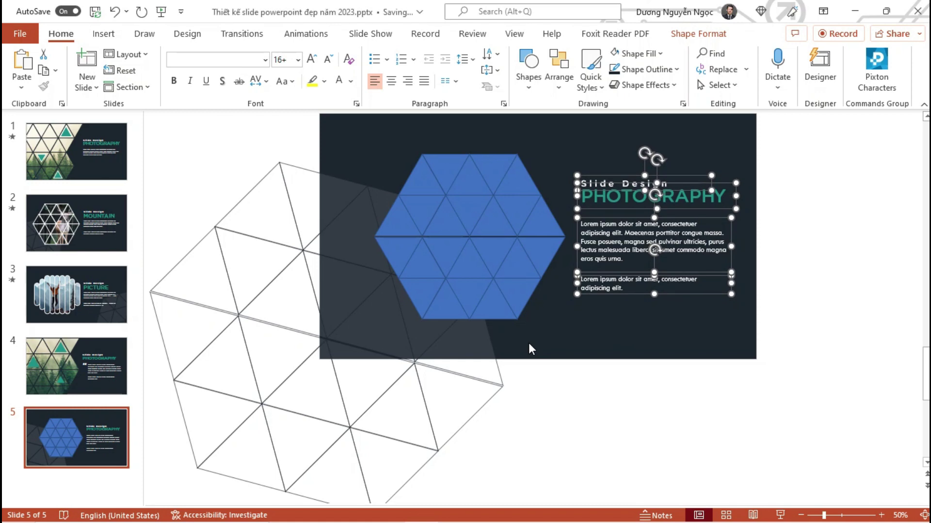
key(shift+F5)
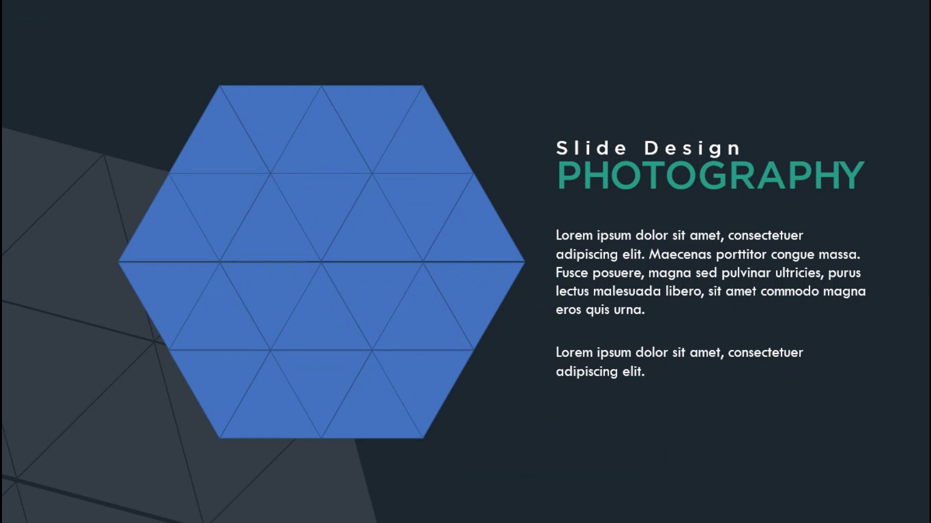
key(Escape)
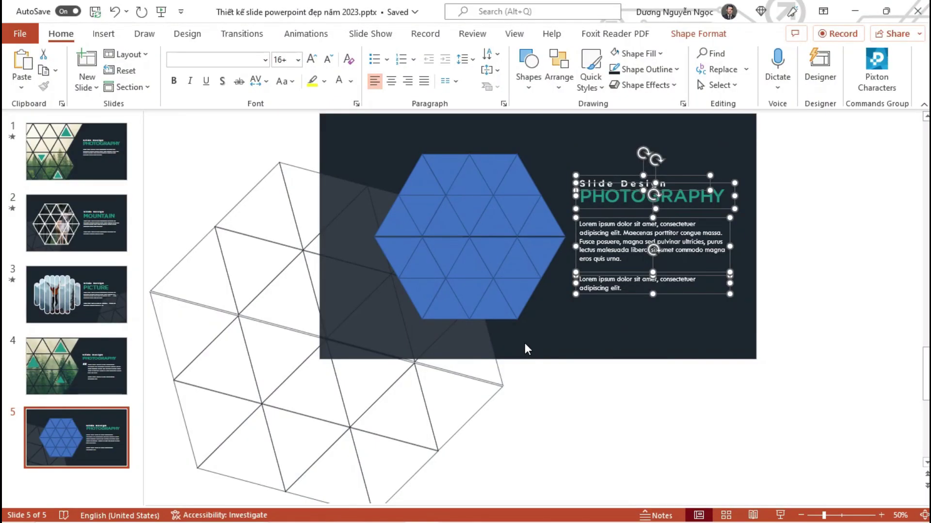
drag(198, 212, 577, 367)
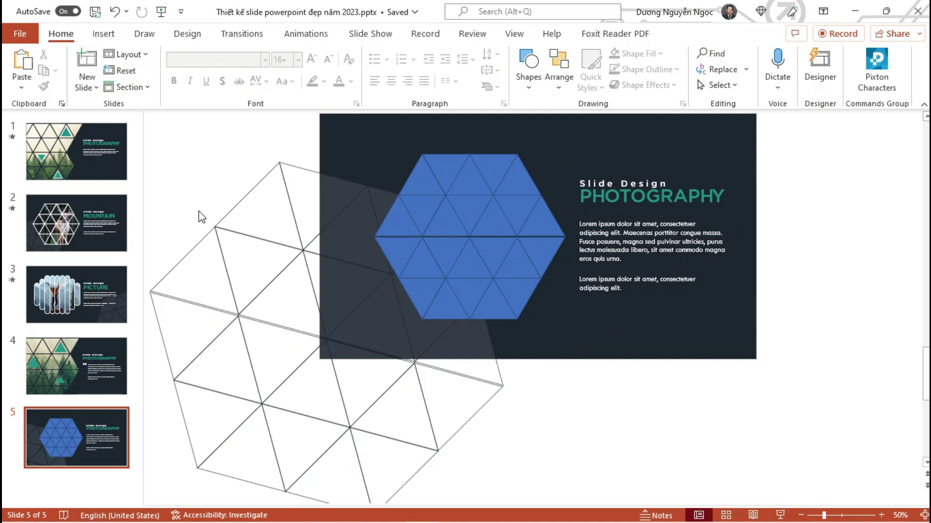
click(532, 267)
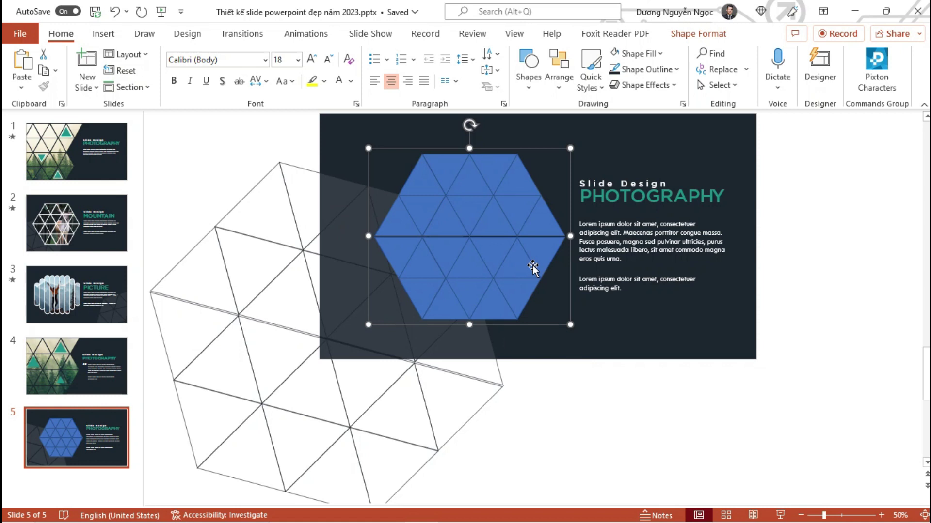
Fill the hexagon with the forest animal photo from a local file using picture fill
right_click(527, 252)
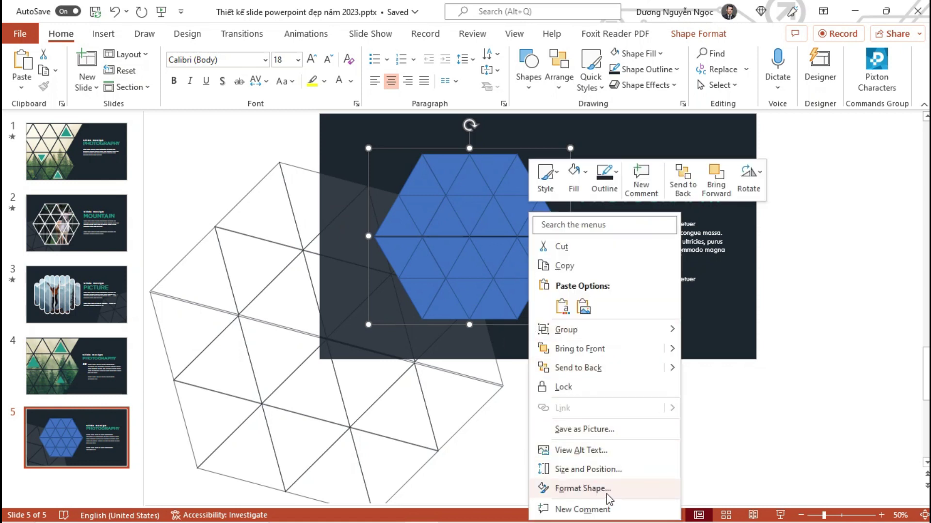
click(582, 489)
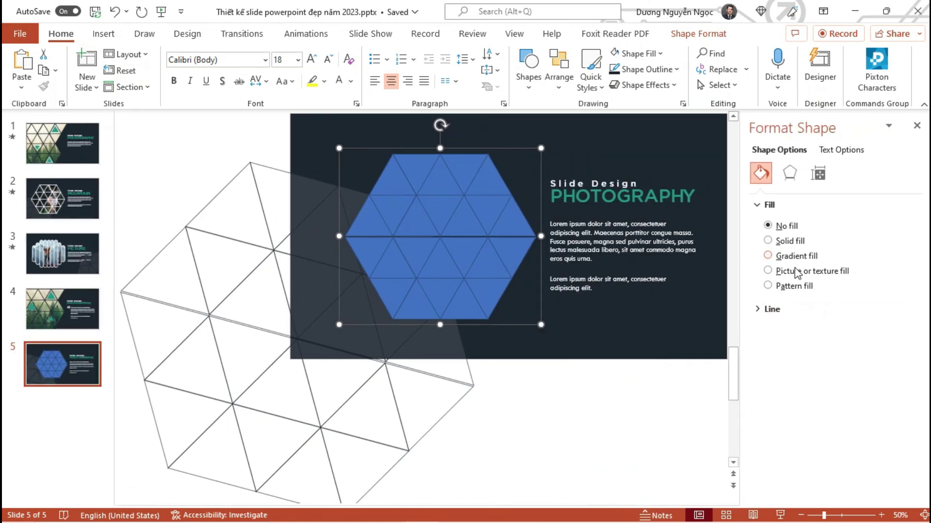
click(795, 272)
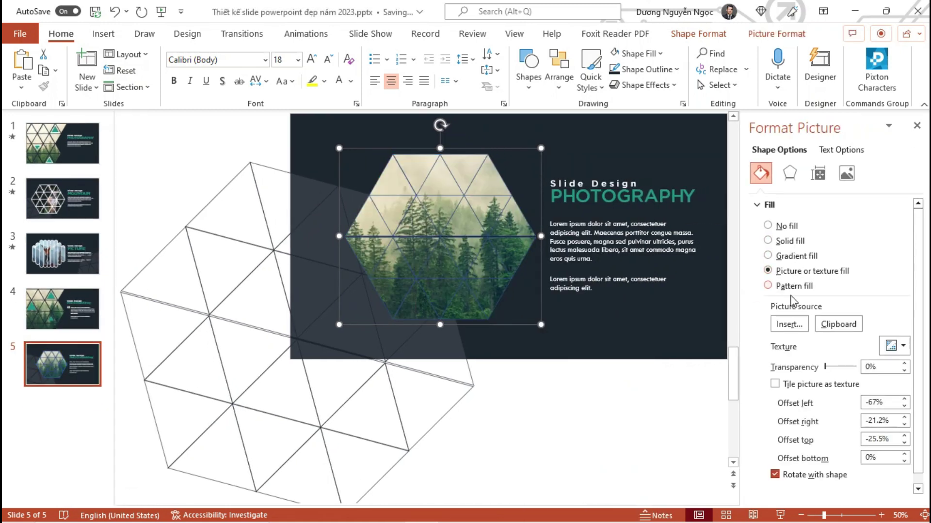
click(785, 326)
click(395, 230)
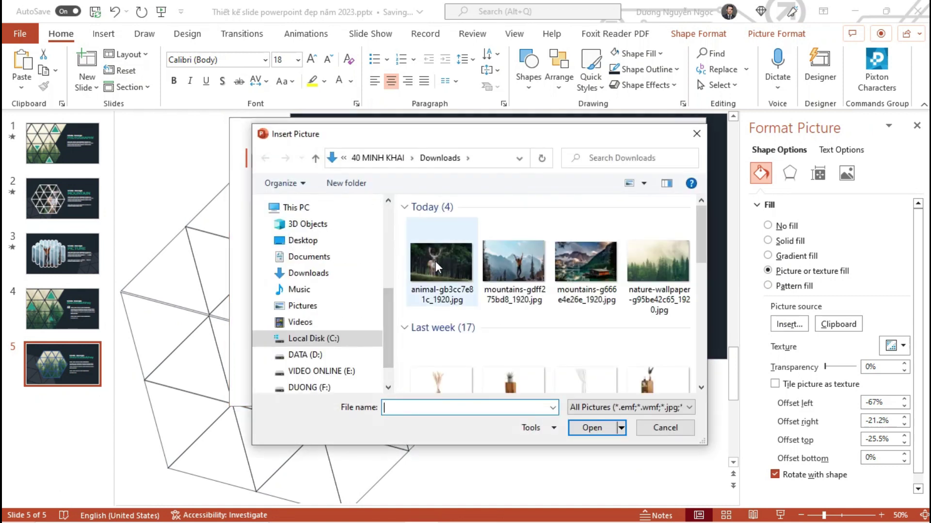
double_click(450, 275)
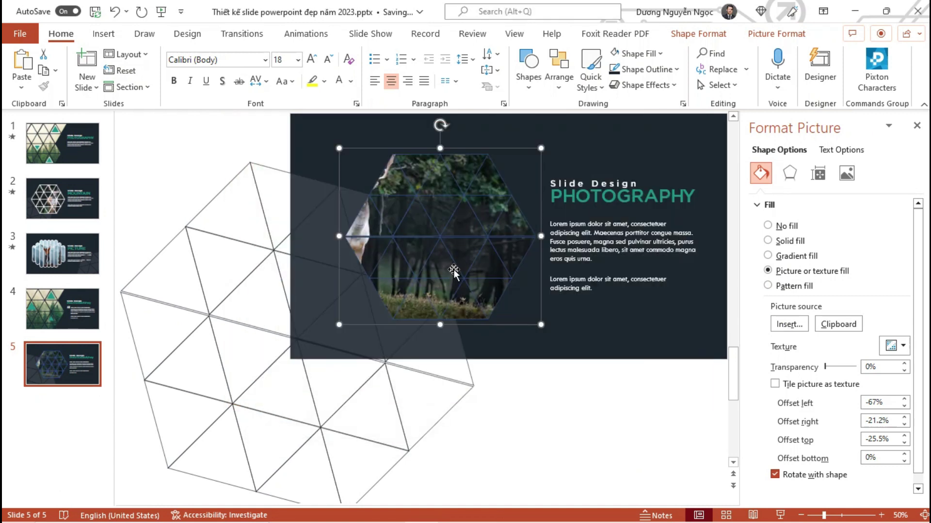
click(776, 33)
click(831, 80)
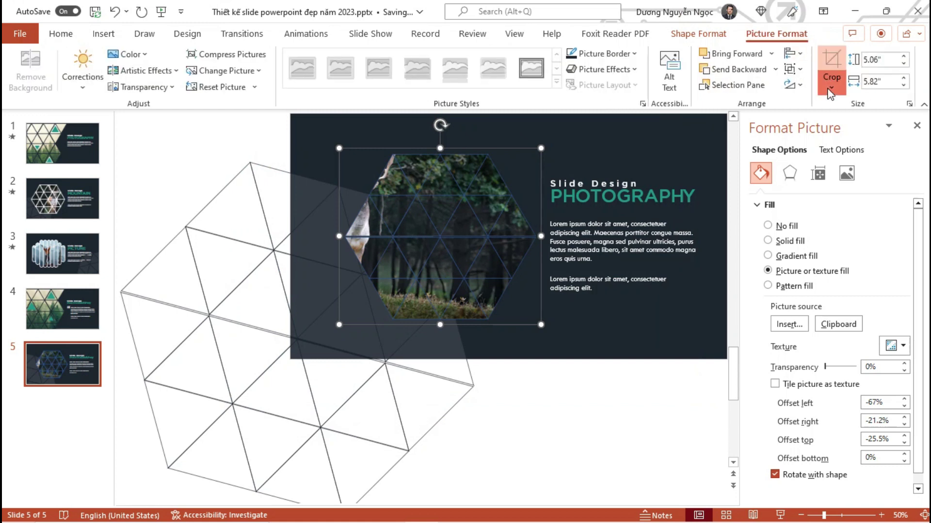
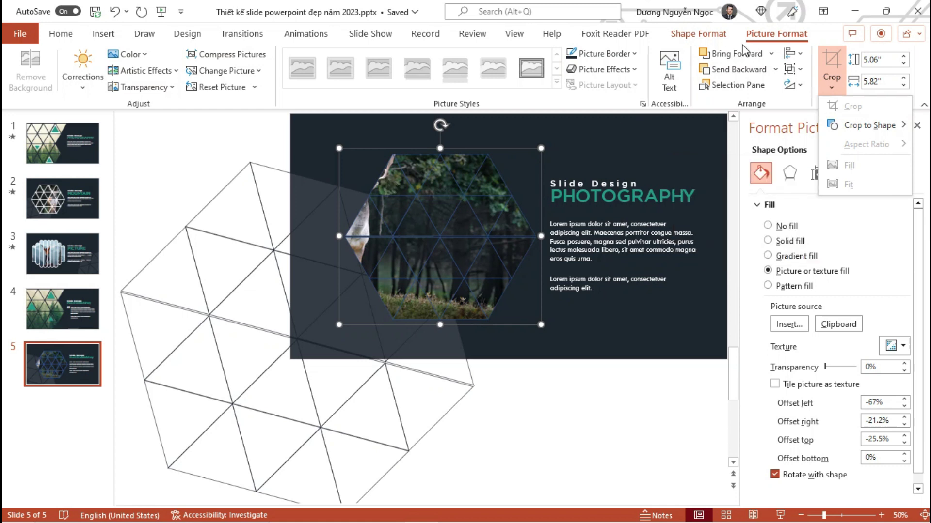
Give the hexagon's triangle grid white outlines with a 2¼ pt weight
click(692, 39)
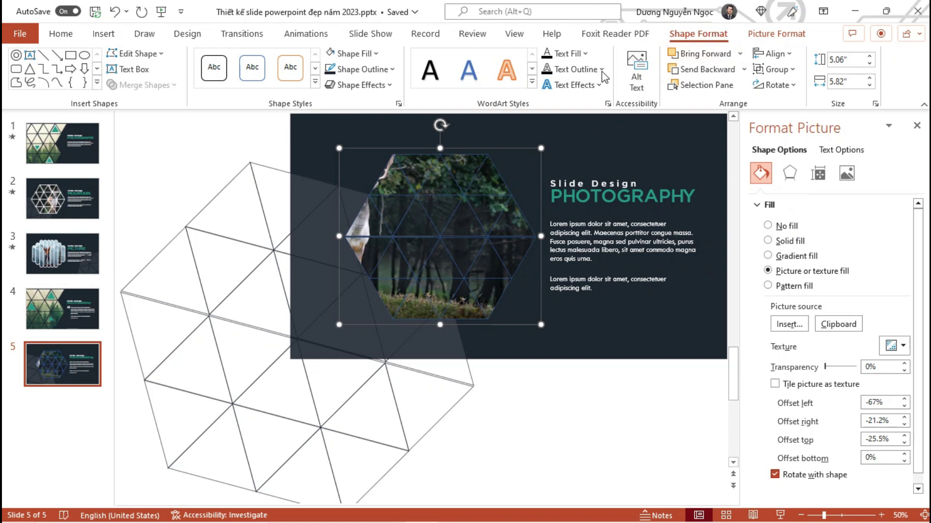
click(361, 69)
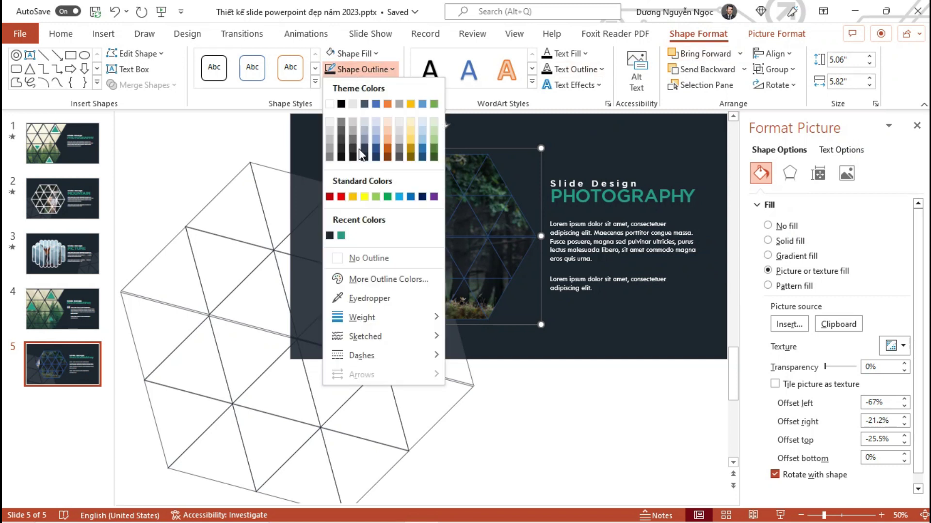
click(330, 105)
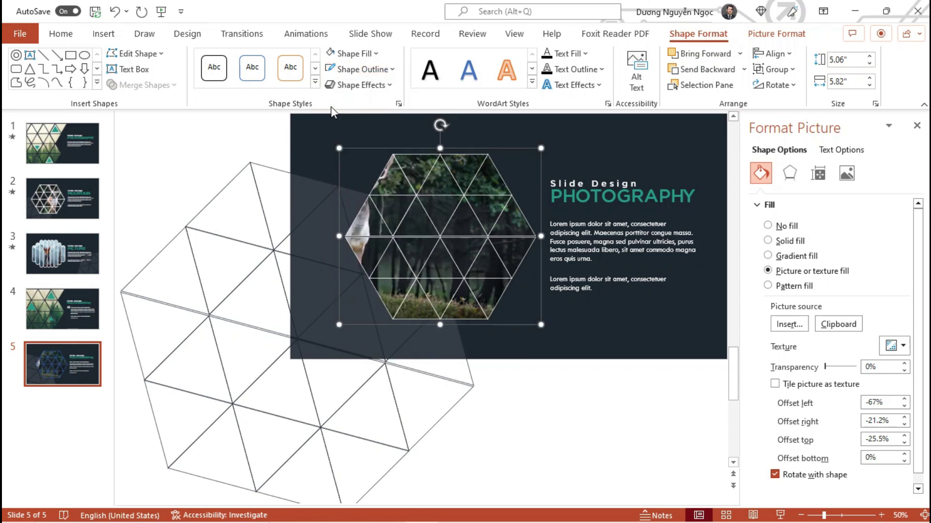
click(352, 71)
mouse_move(361, 317)
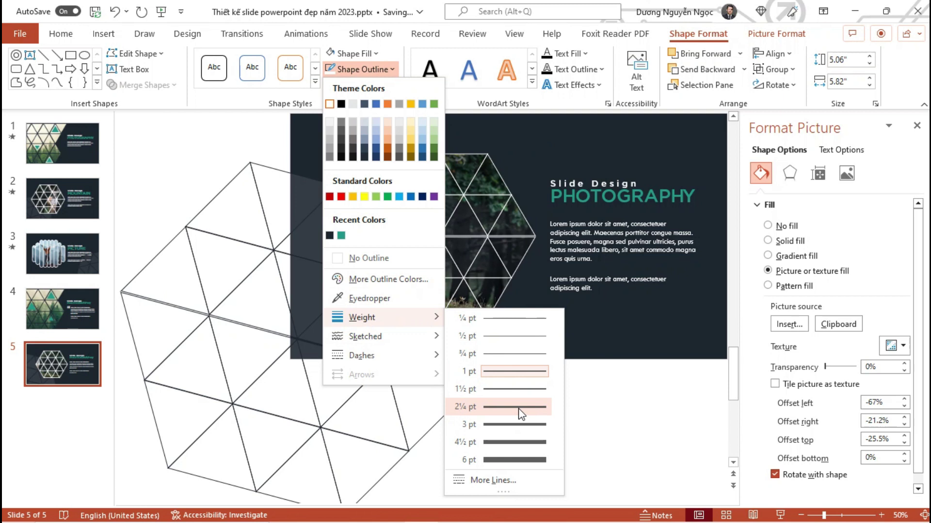
click(522, 412)
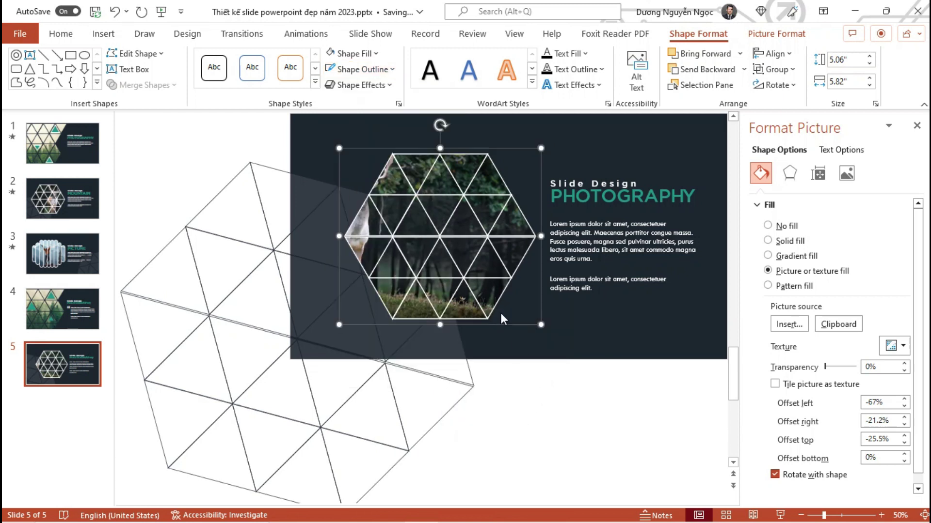
Ungroup the hexagon into separate picture-filled triangles with Ctrl+Shift+G
ctrl+scroll(500, 313, up, 2)
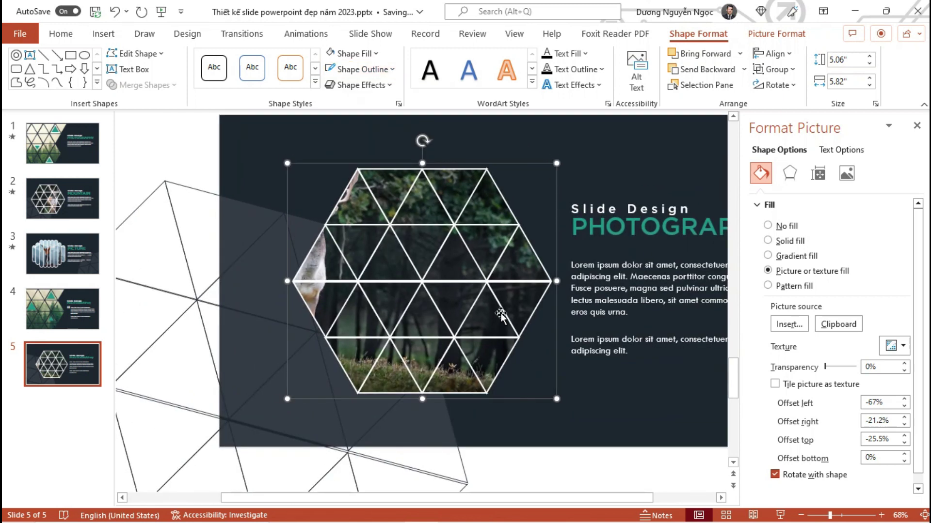
ctrl+scroll(500, 313, up, 2)
ctrl+scroll(469, 286, up, 2)
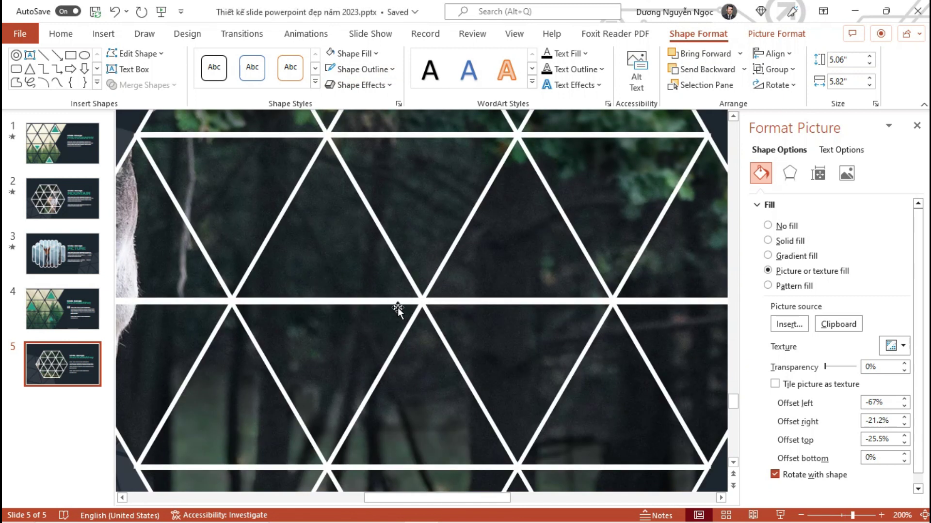
ctrl+scroll(380, 310, up, 2)
ctrl+scroll(376, 306, down, 5)
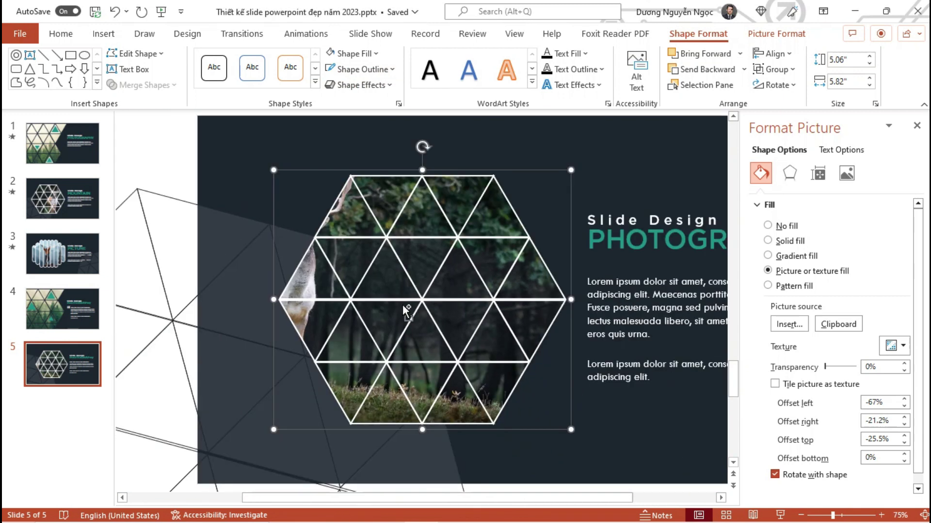
key(ctrl+shift+g)
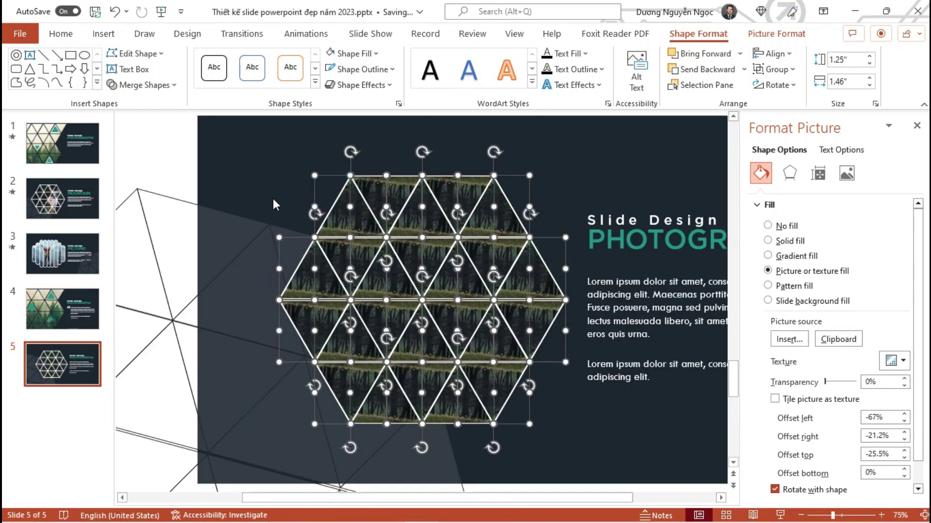
Select all the triangles and merge them with Union into one 5.04" × 5.82" hexagon
click(229, 289)
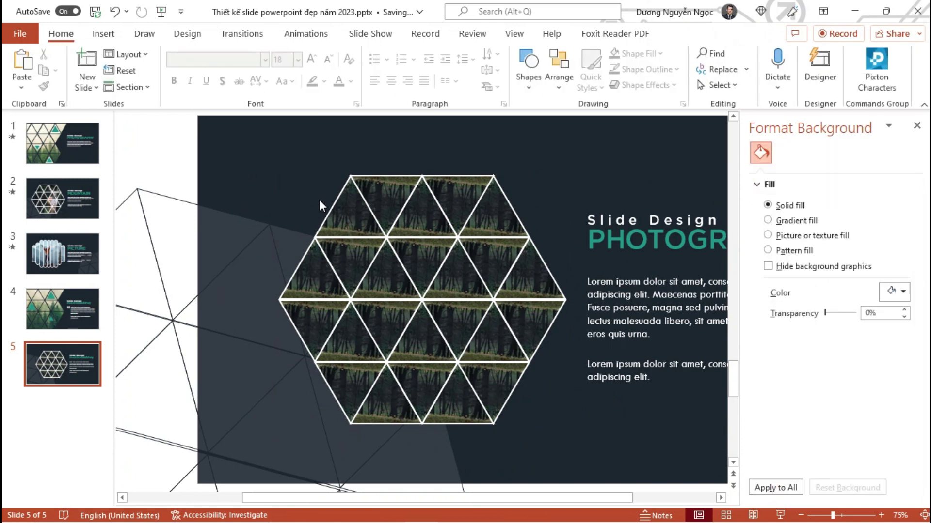
drag(186, 129, 591, 312)
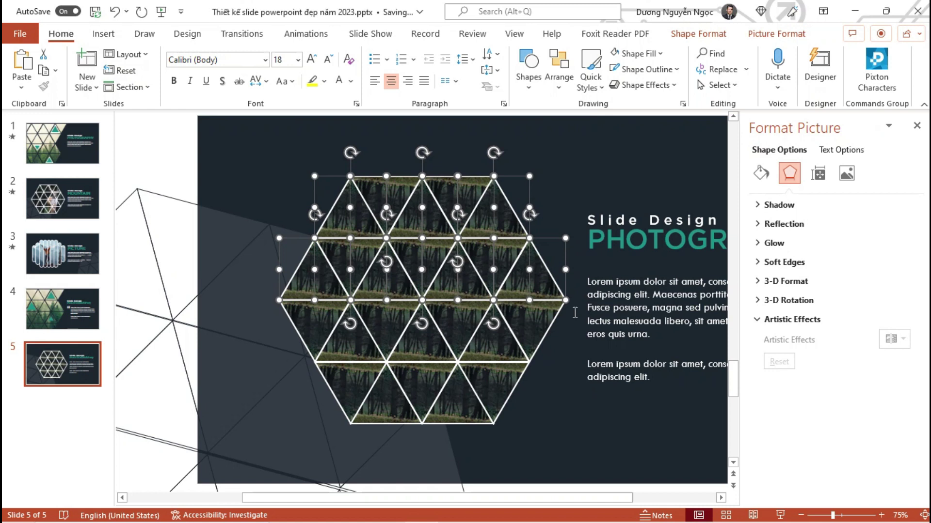
drag(185, 129, 583, 465)
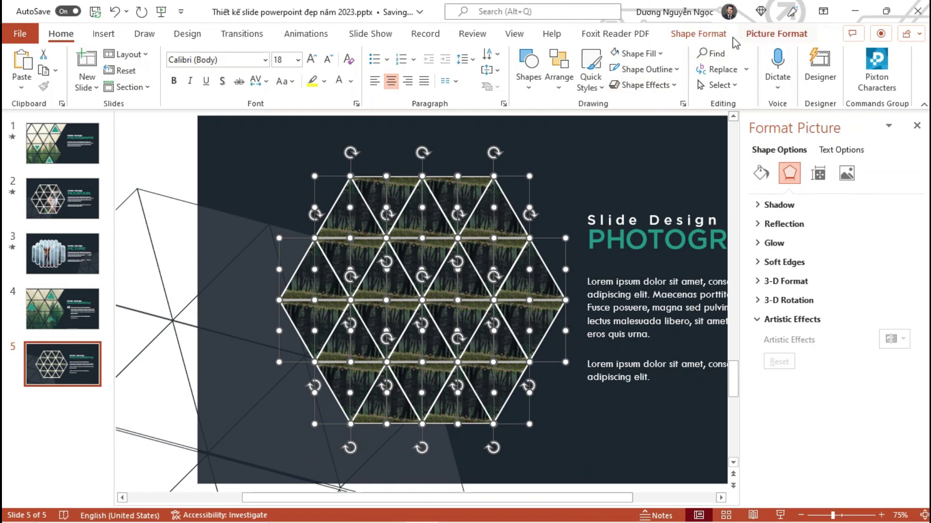
click(698, 33)
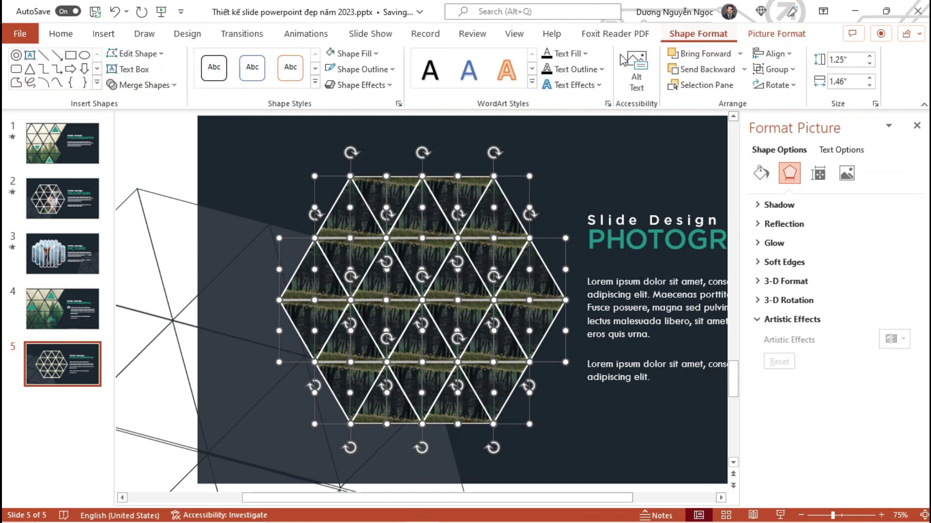
click(175, 86)
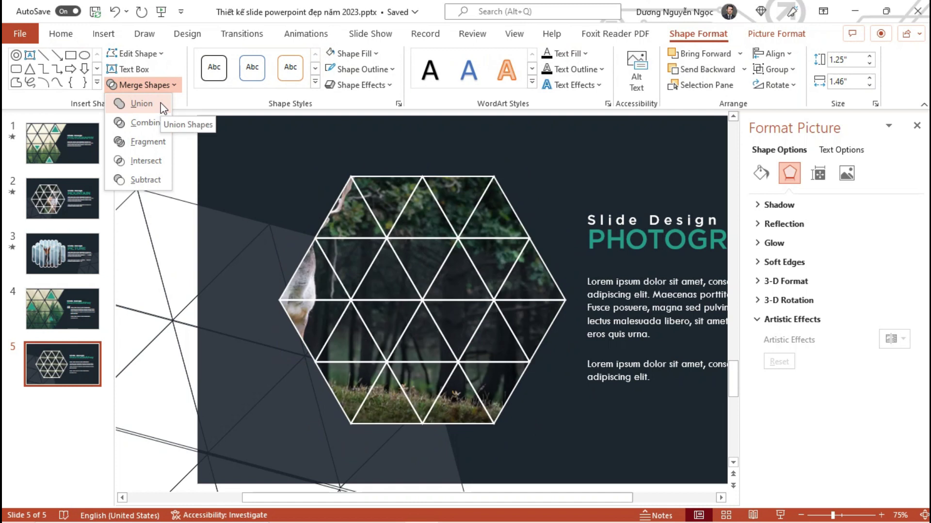
click(161, 102)
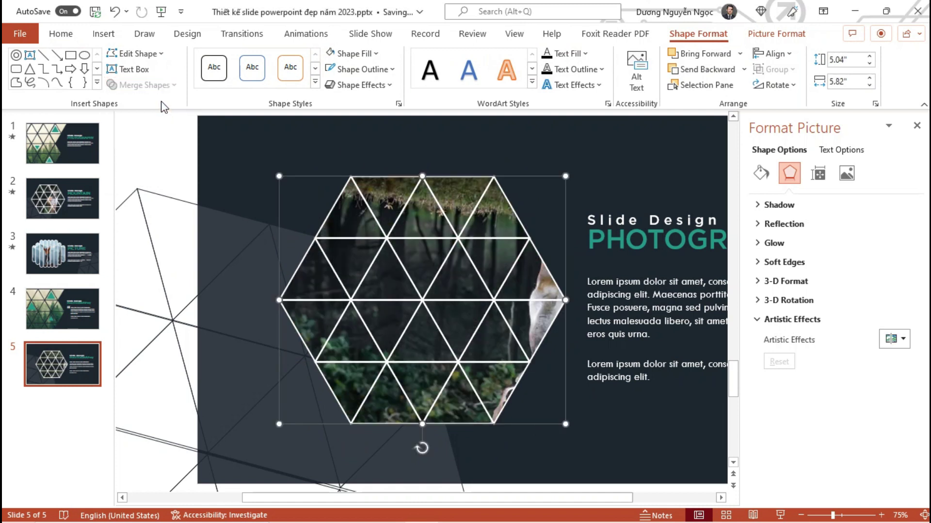
Crop the deer photo to Fill and turn off Rotate with shape so it stands upright
click(794, 39)
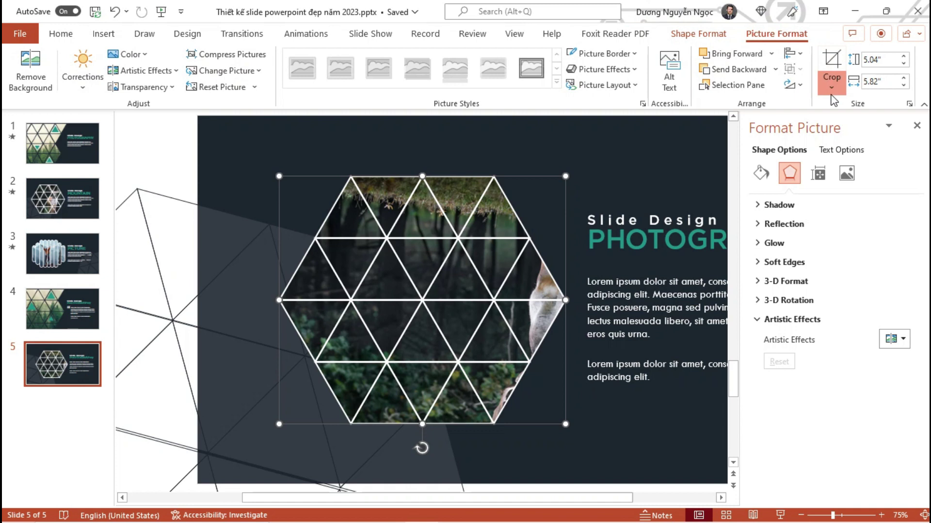
click(840, 78)
click(854, 169)
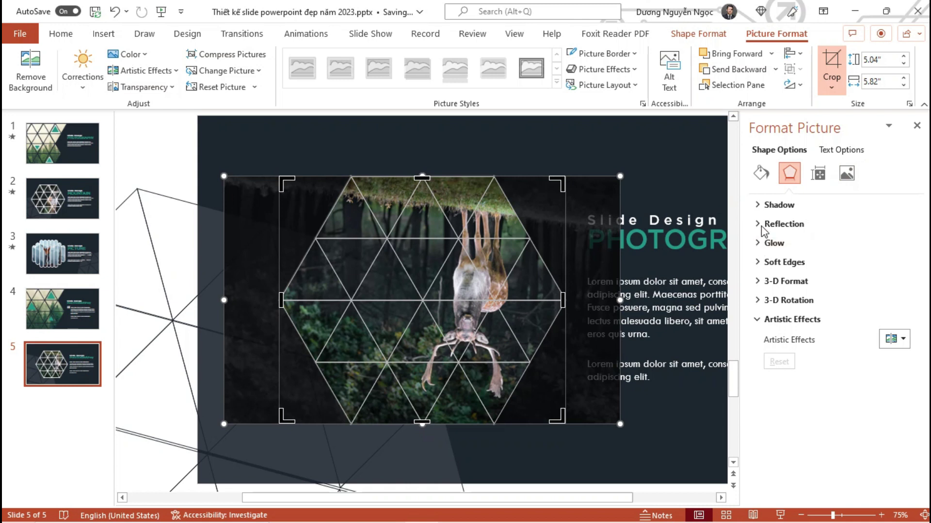
click(760, 175)
scroll(783, 474, down, 1)
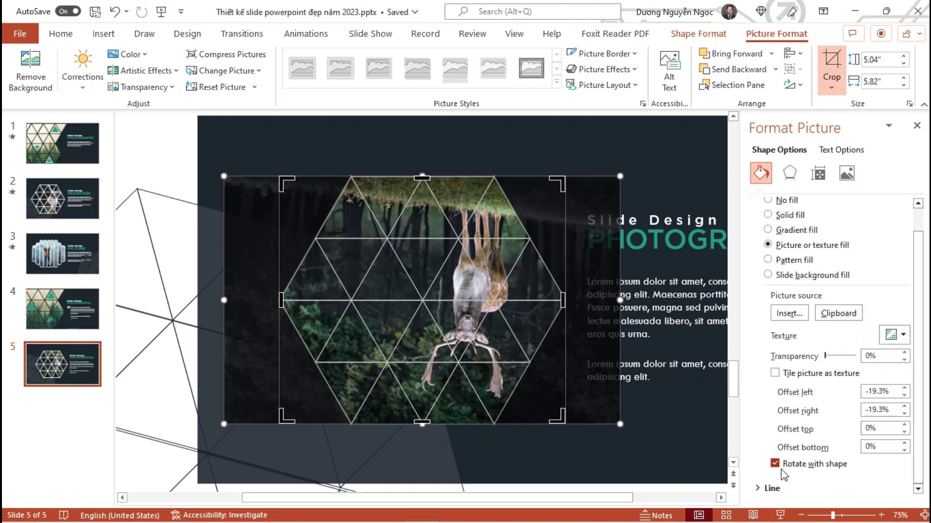
click(775, 464)
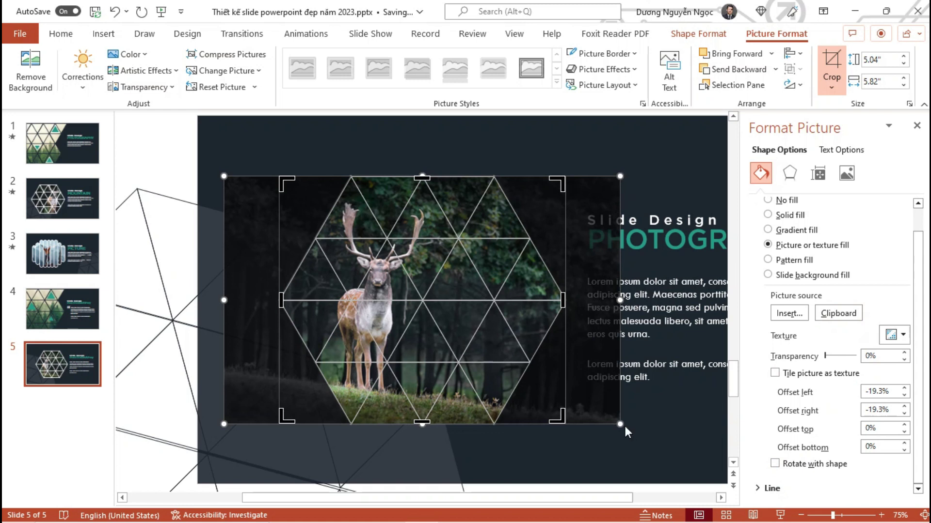
Enlarge the photo toward the lower right inside the crop and finish cropping
drag(620, 424, 652, 444)
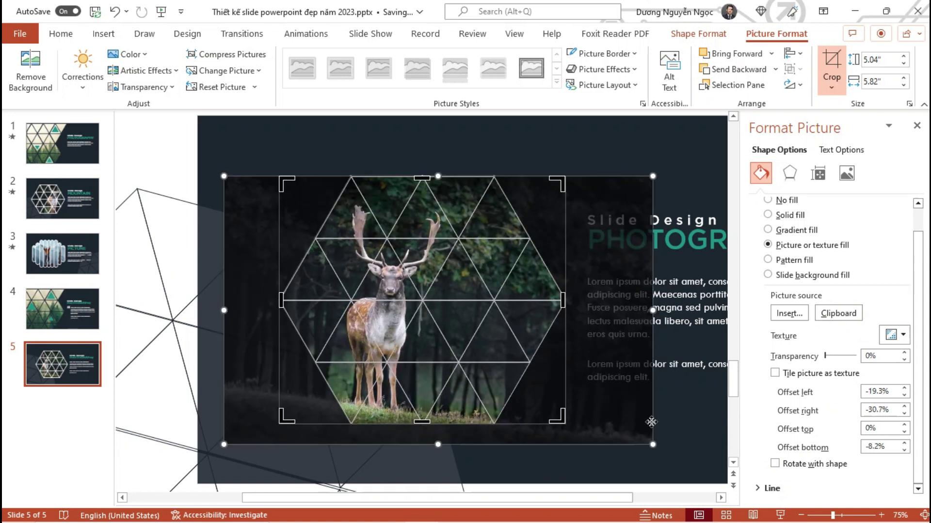
click(616, 148)
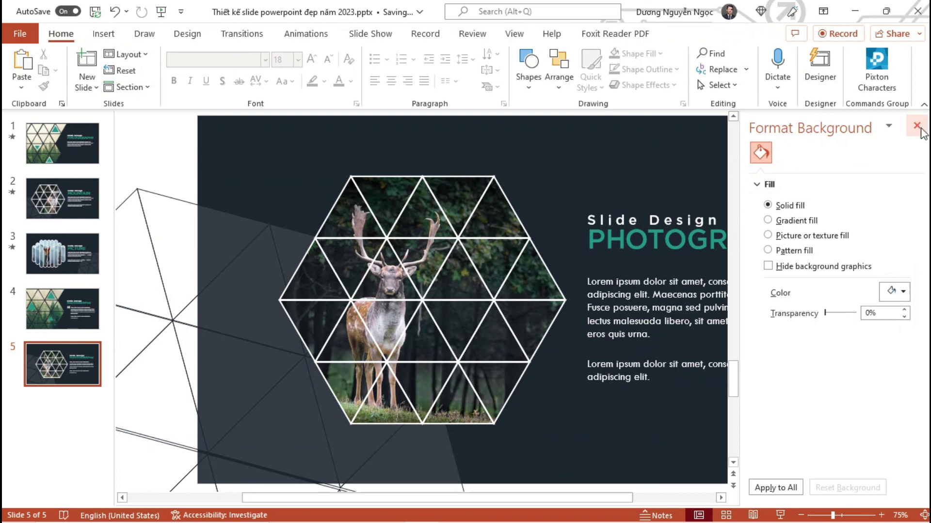
click(918, 126)
scroll(572, 264, down, 1)
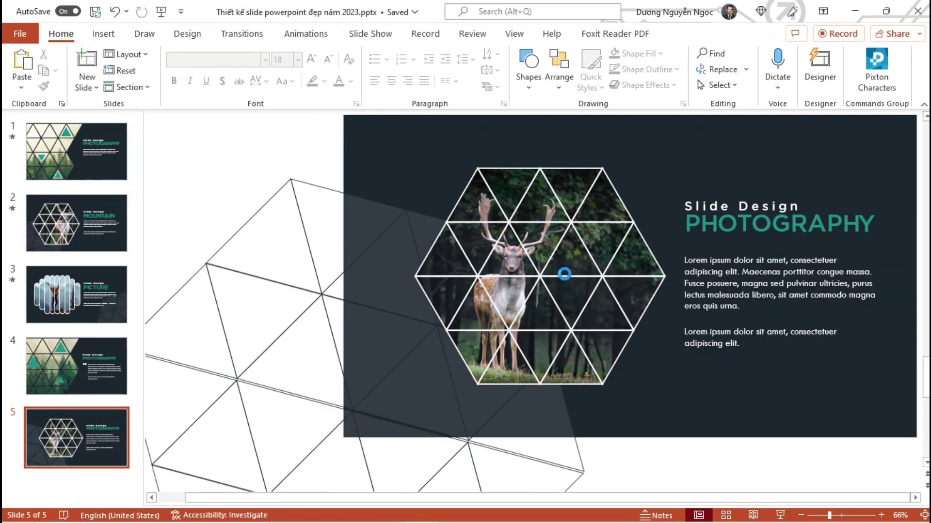
Preview slide 5 full screen, then go to slide 3, the mountain-climber PICTURE slide
key(shift+F5)
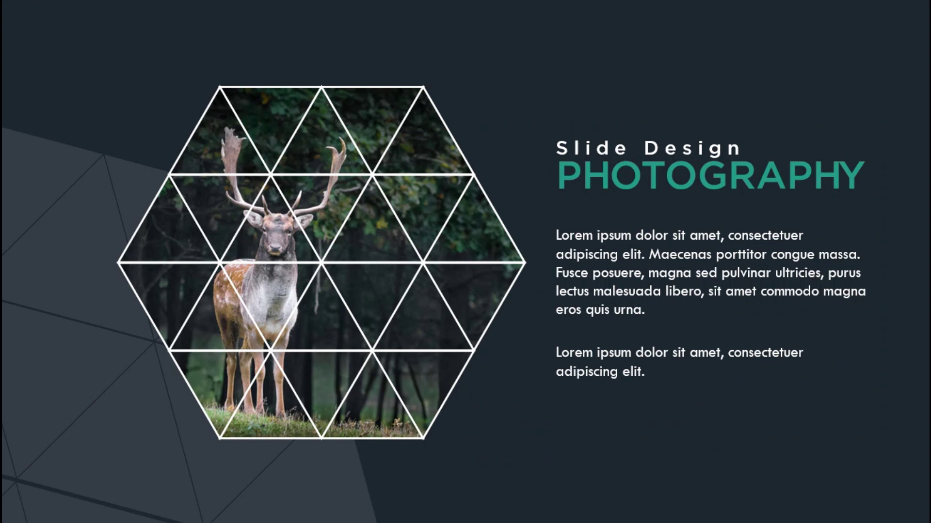
key(Escape)
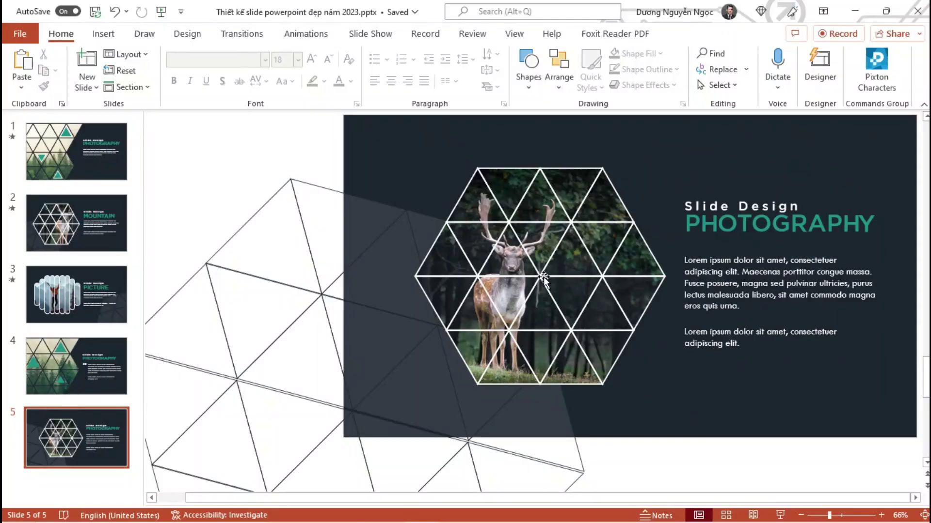
click(100, 383)
click(87, 437)
click(89, 374)
click(89, 312)
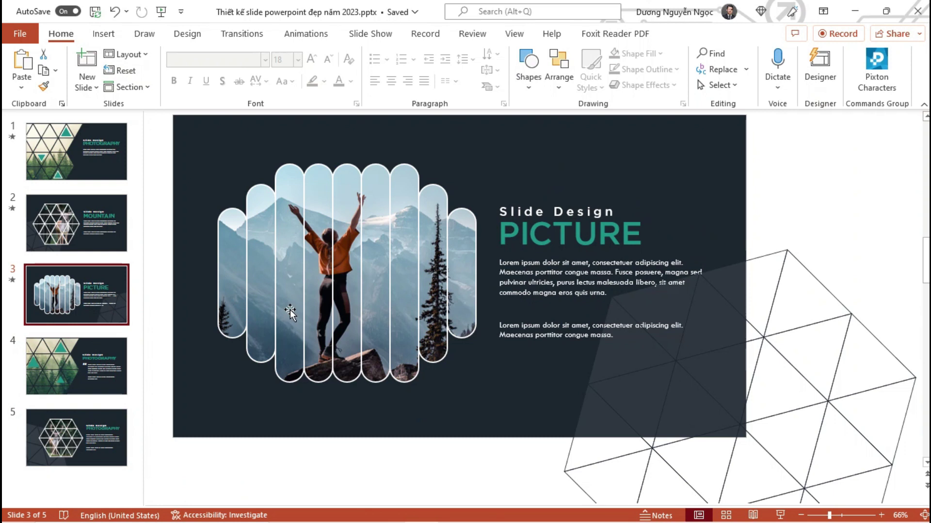
Go to slide 4, the forest triangle slide, and select its forest picture
click(243, 266)
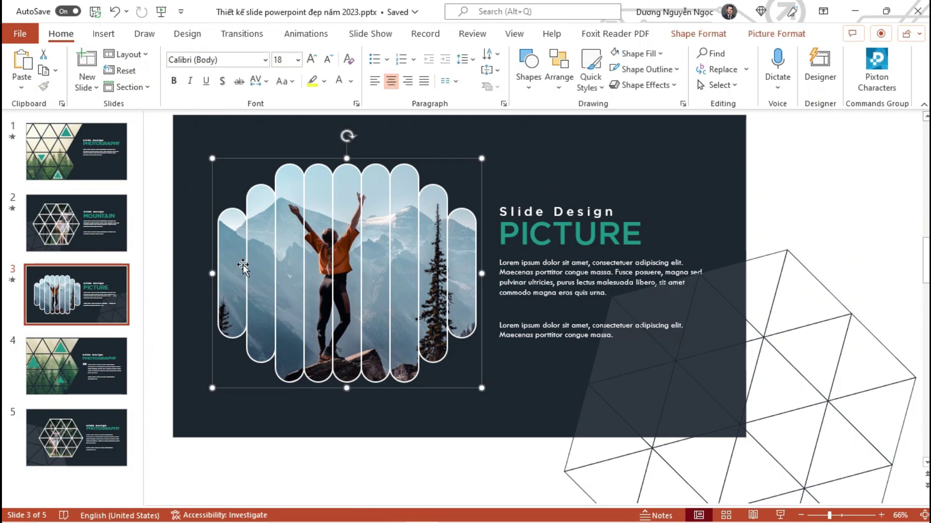
click(104, 372)
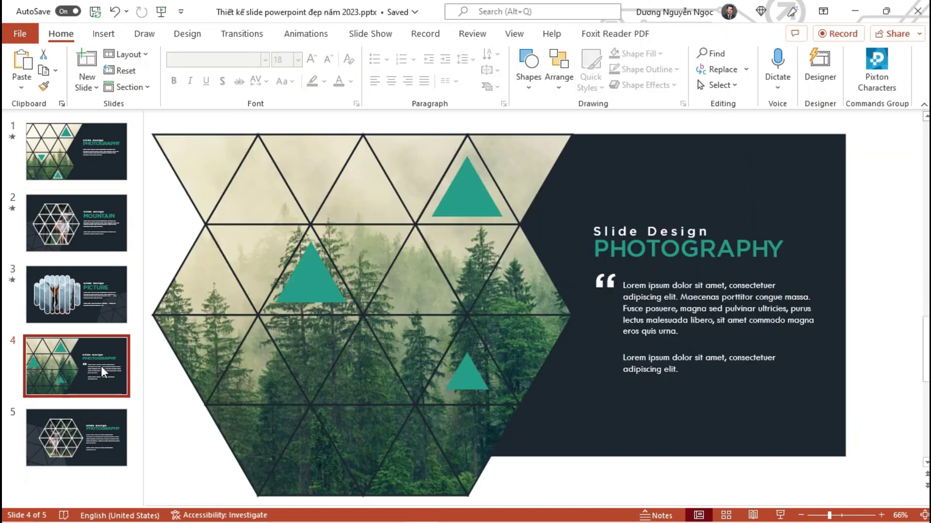
click(80, 315)
click(80, 372)
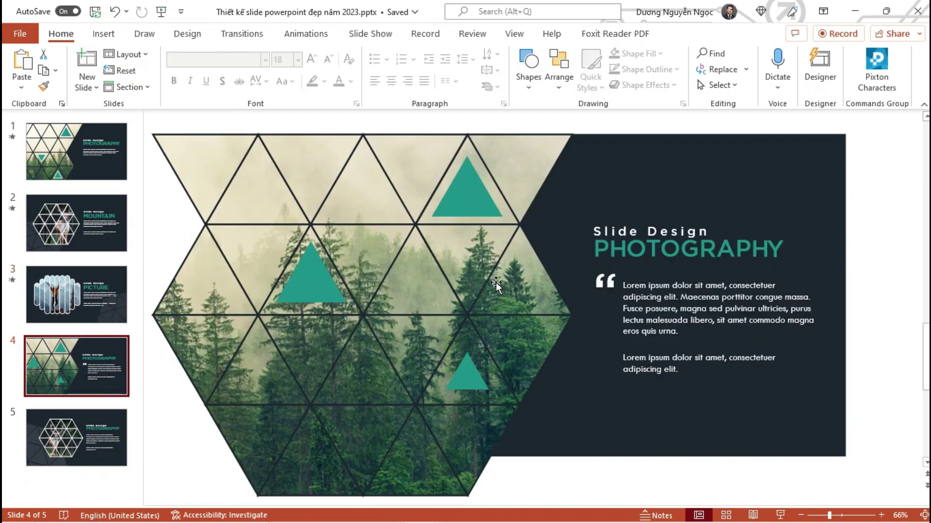
ctrl+scroll(533, 282, down, 3)
click(414, 254)
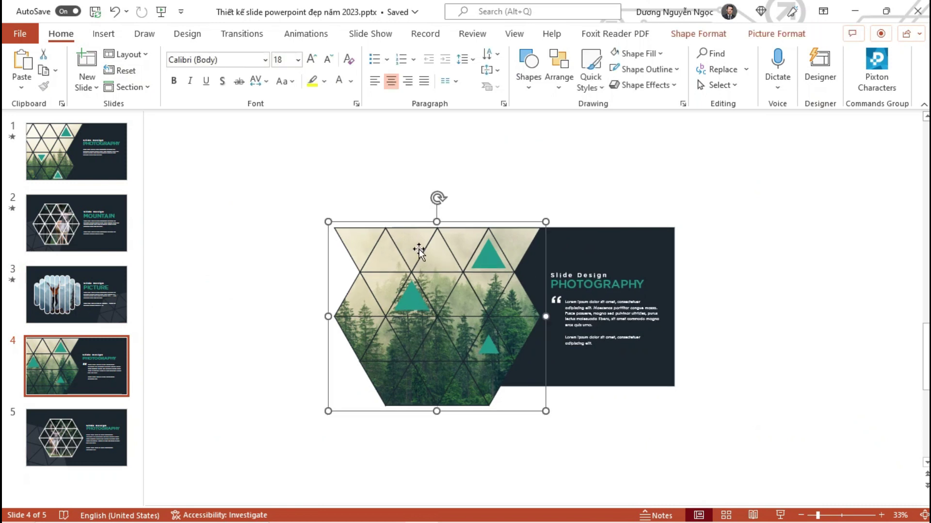
Apply a Fly In from the left to the forest photo group, starting With Previous
click(307, 34)
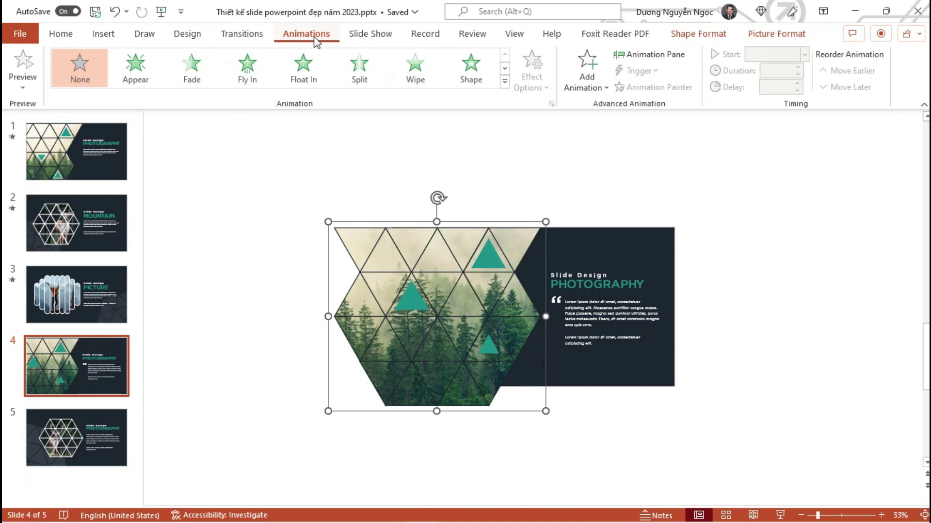
click(257, 79)
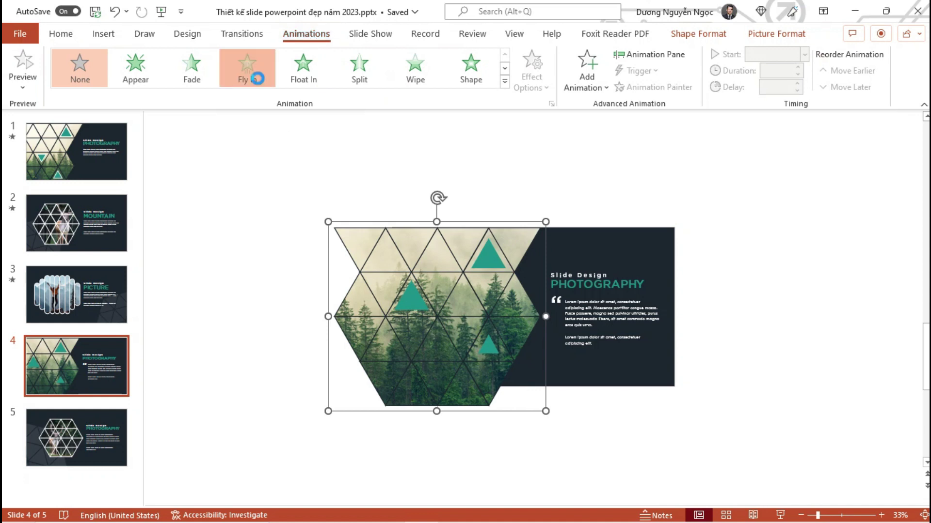
click(543, 92)
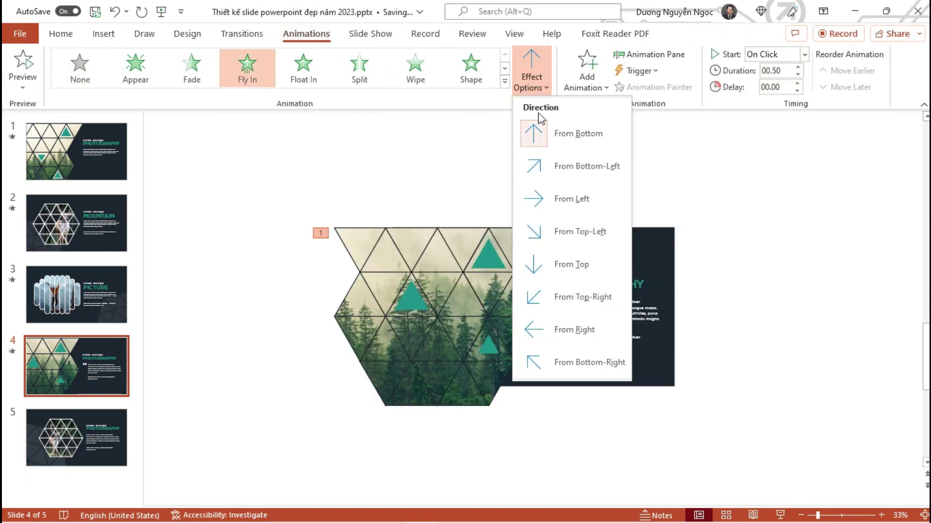
click(573, 213)
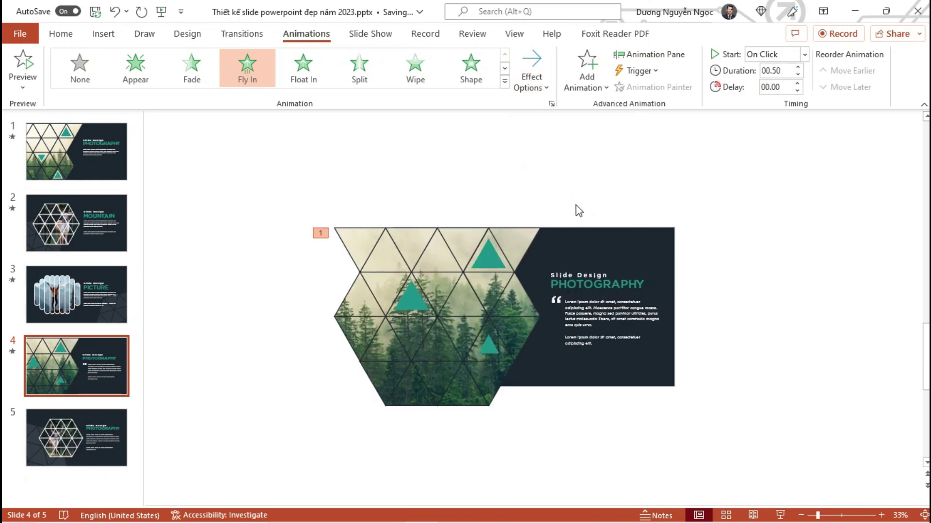
click(804, 54)
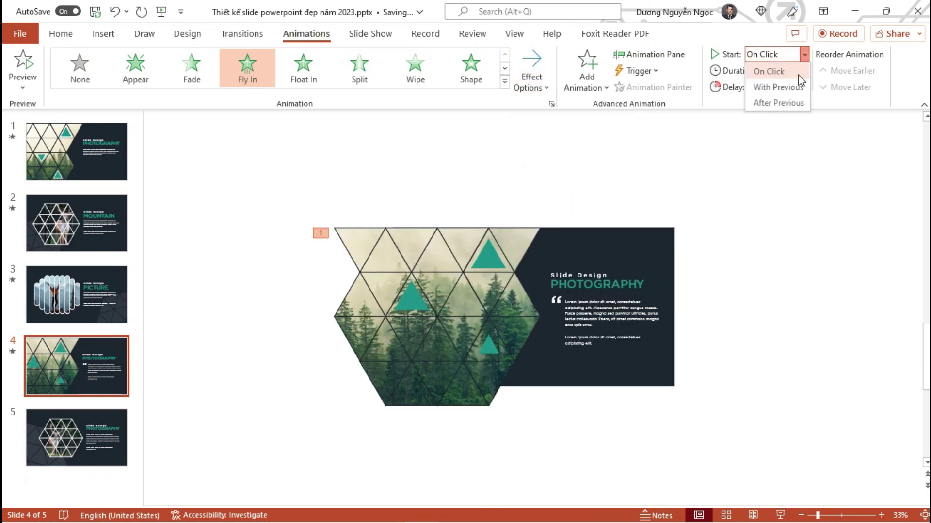
click(793, 86)
Give the photo's Fly In a 0.5-second smooth end in its effect settings
click(651, 54)
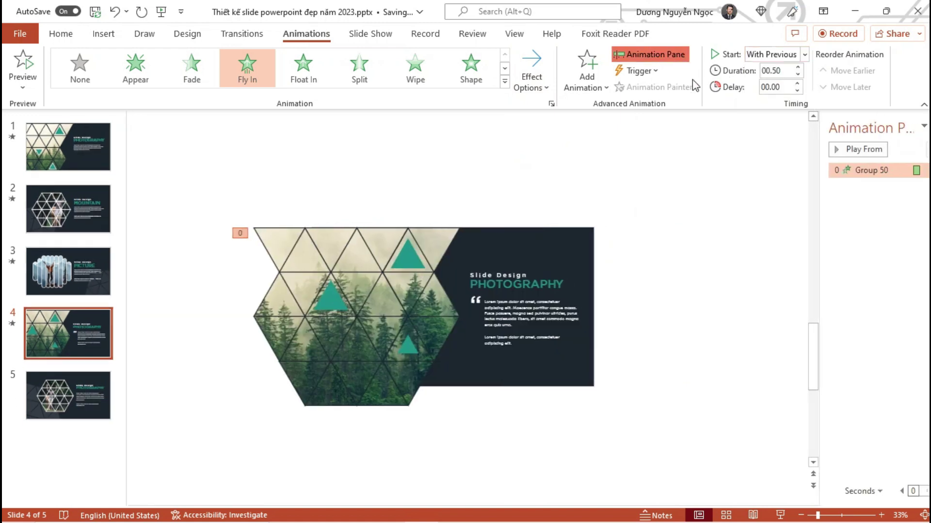
click(915, 170)
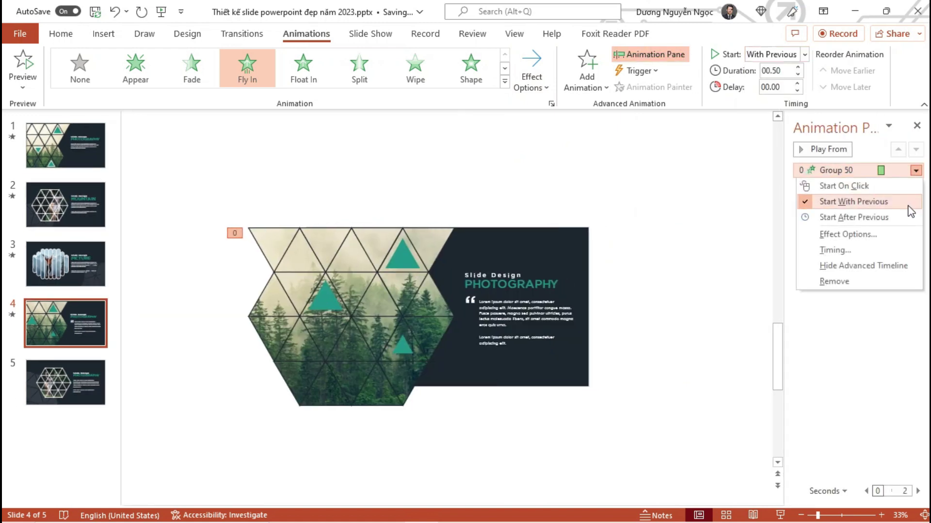
click(890, 236)
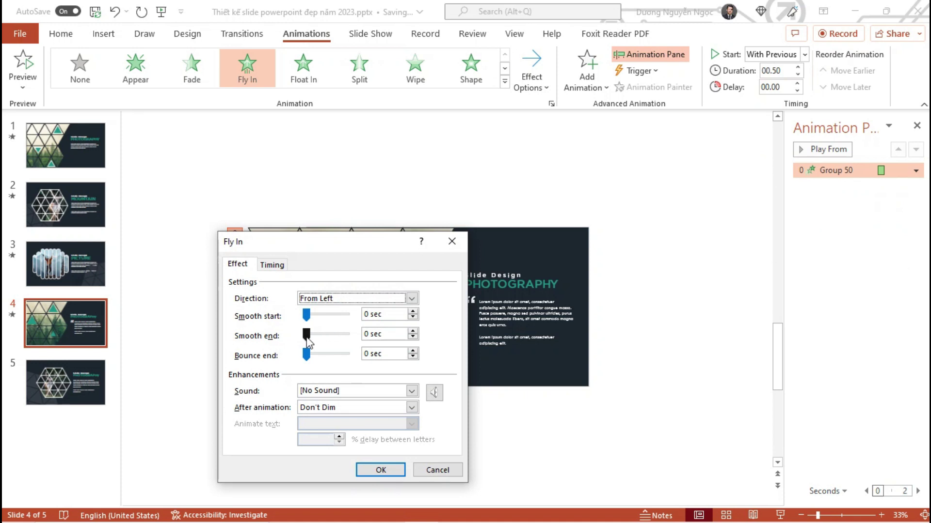
drag(307, 338, 339, 340)
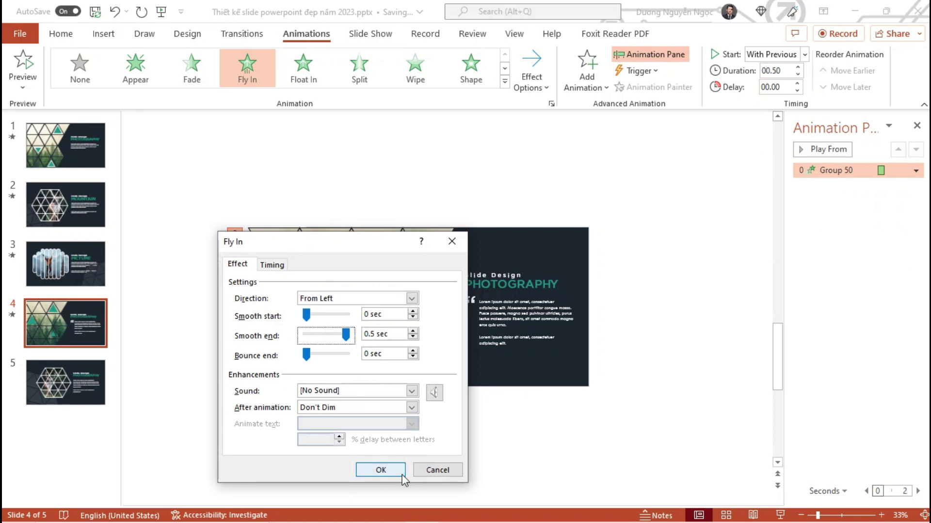
click(400, 471)
Set the photo animation's duration to 2 seconds and preview the slide show
click(796, 67)
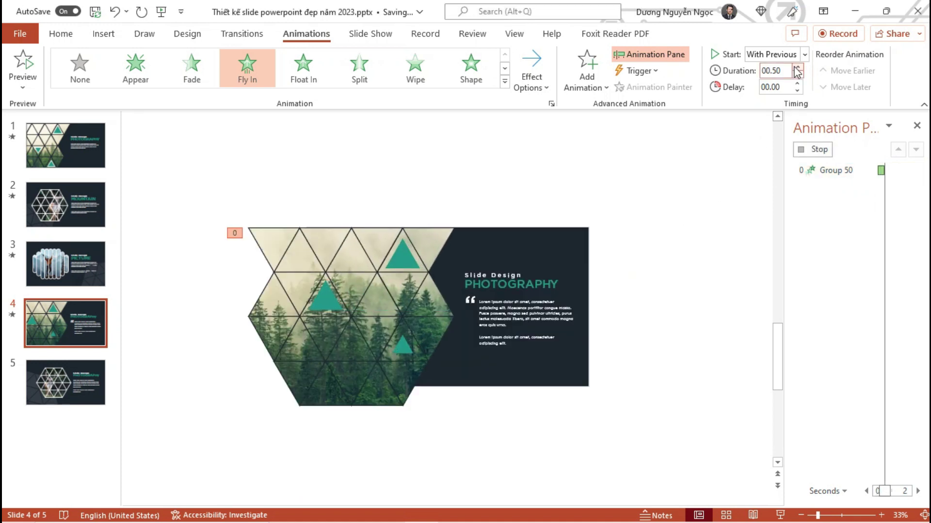
click(797, 69)
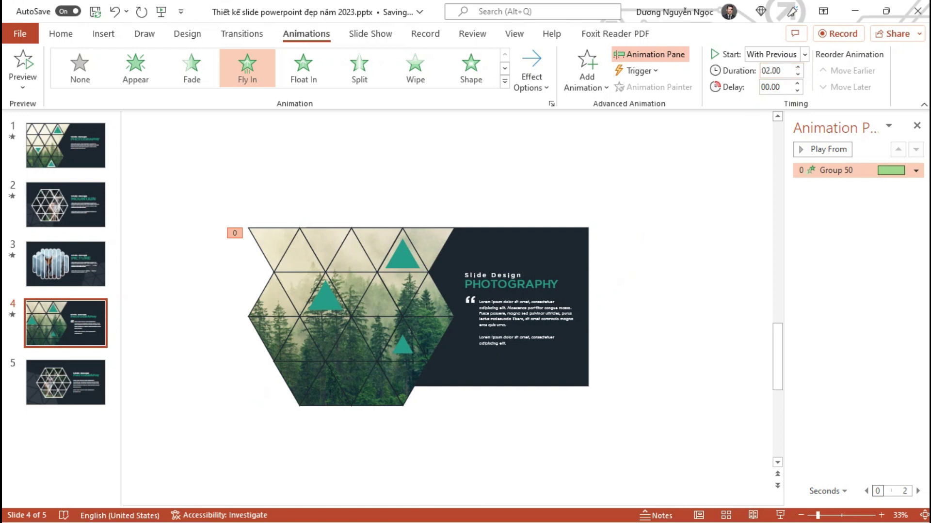
key(shift+F5)
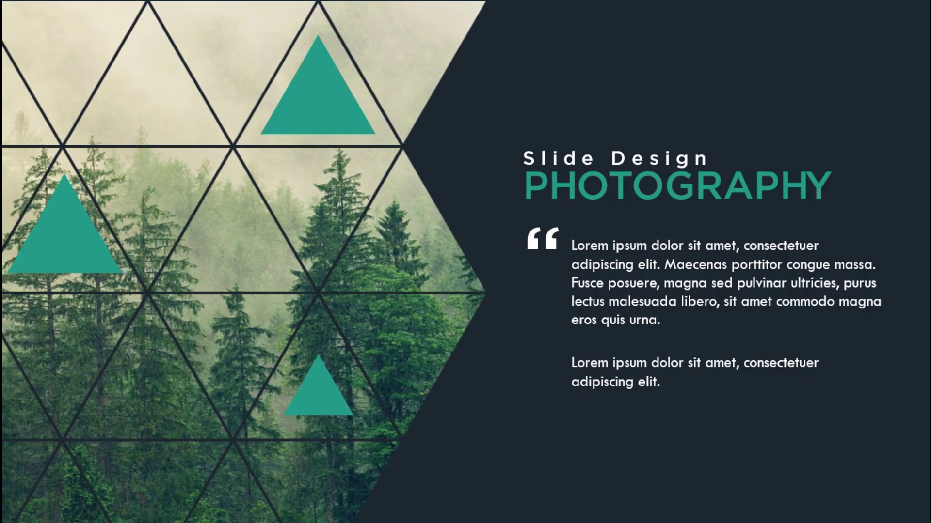
key(Escape)
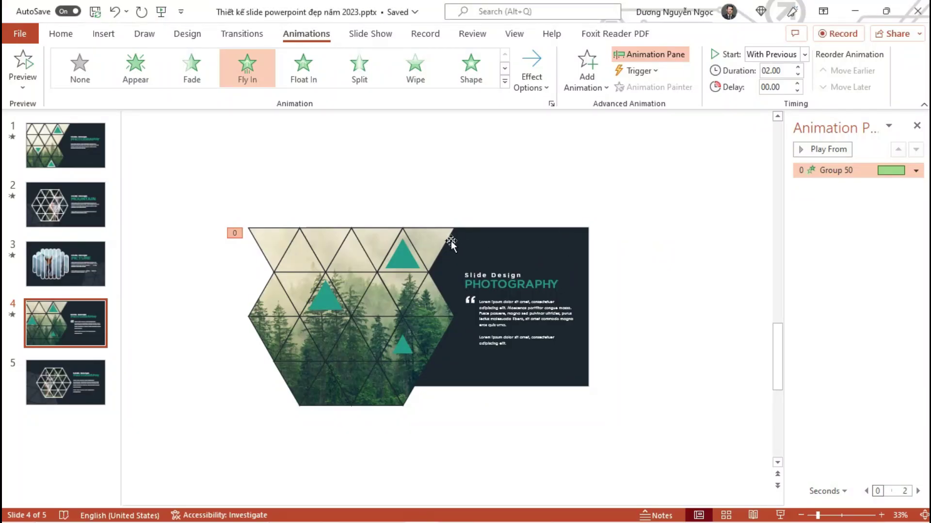
Select the slide's text boxes and apply a Fly In from the right, starting With Previous
drag(639, 219, 455, 404)
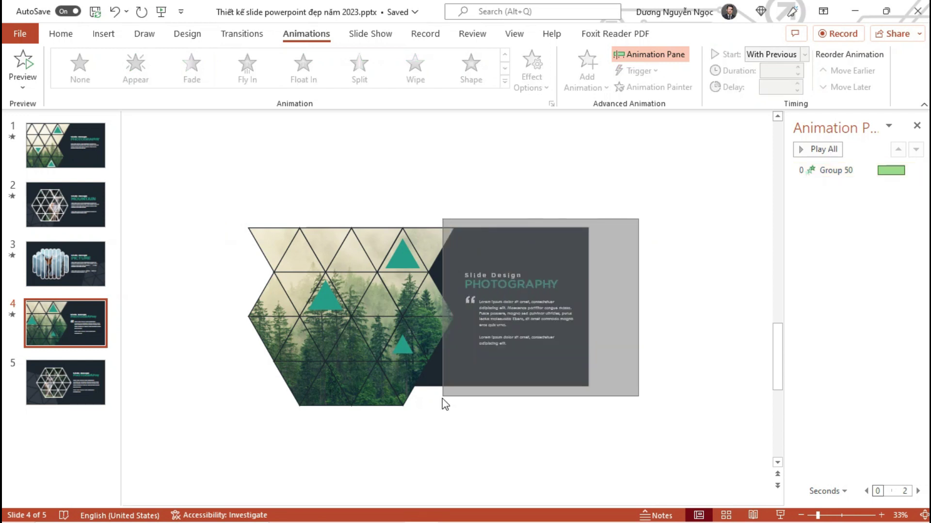
click(264, 74)
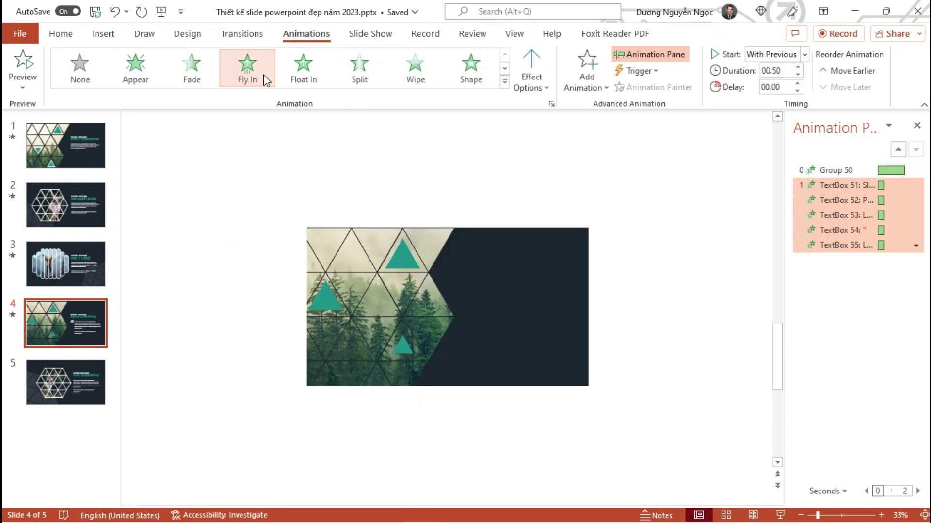
click(547, 89)
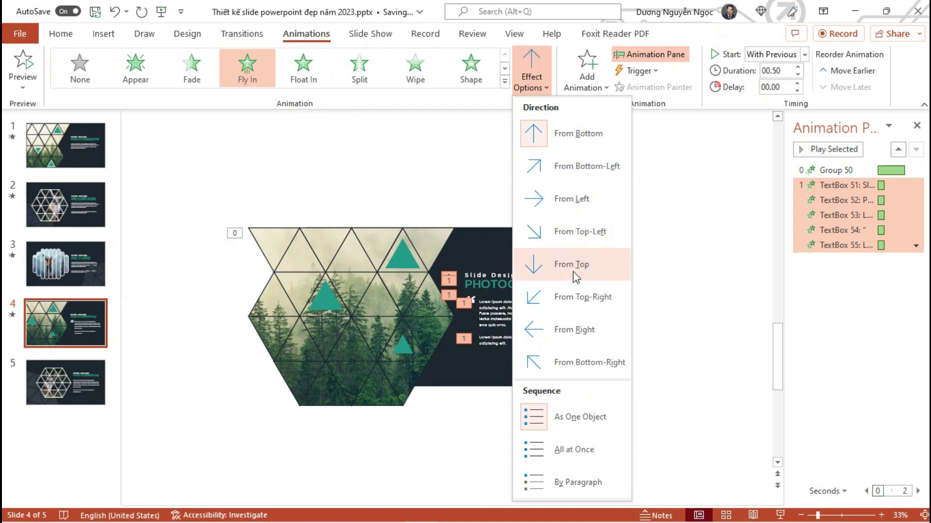
click(589, 329)
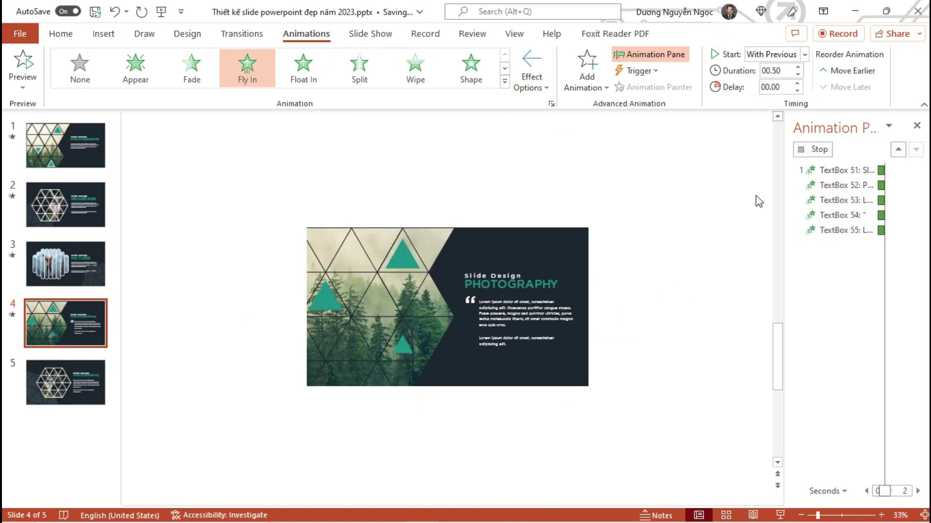
click(804, 54)
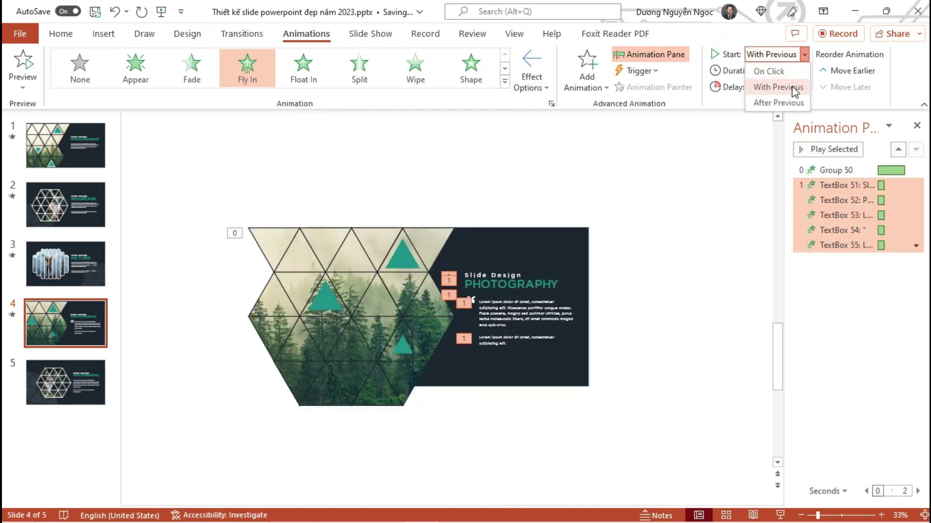
click(793, 88)
Give the text Fly In a 0.5-second smooth end
click(915, 246)
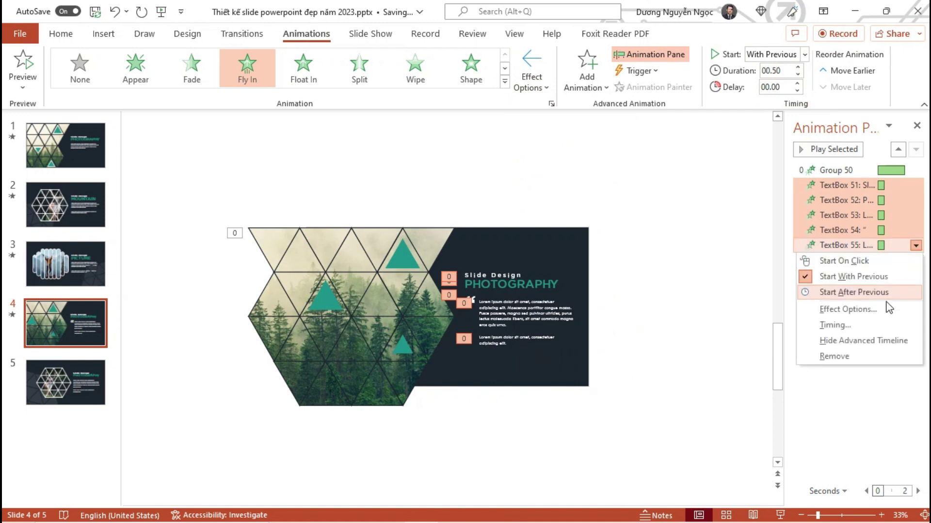
click(873, 309)
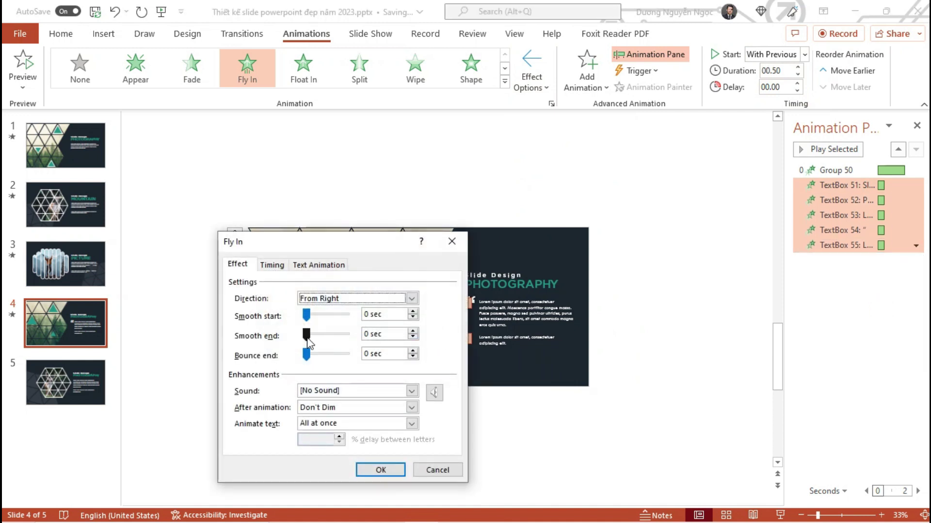
drag(308, 342, 347, 342)
click(395, 473)
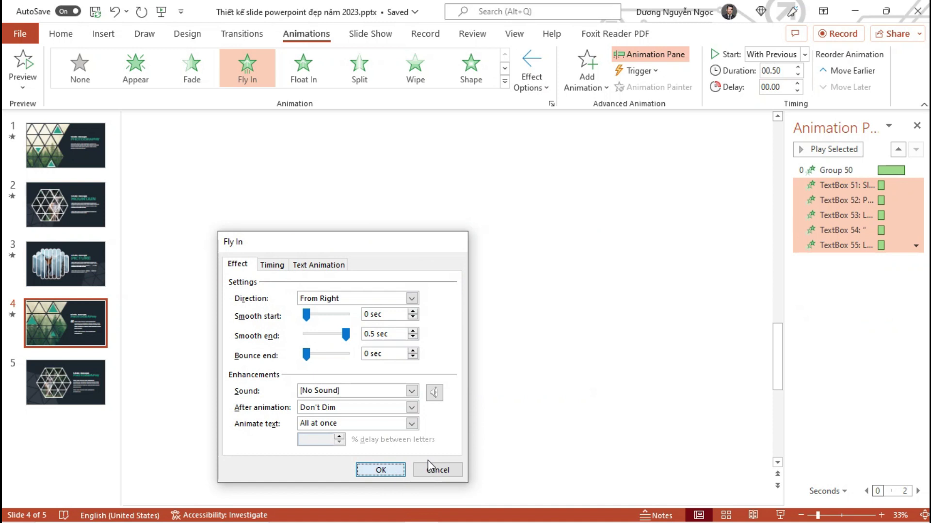
Raise the text animation's duration to 2 seconds and preview the slide show
click(797, 67)
click(797, 68)
click(797, 68)
click(797, 68)
click(797, 68)
click(797, 68)
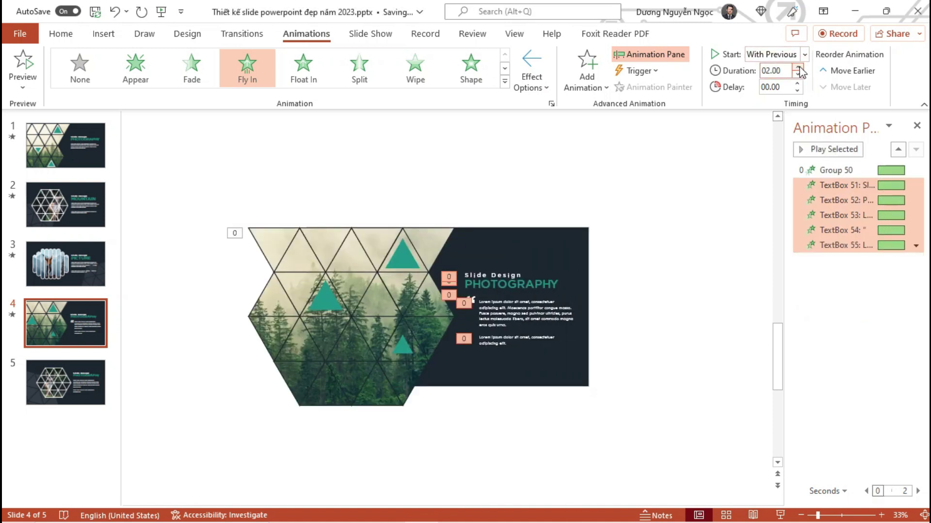
key(shift+F5)
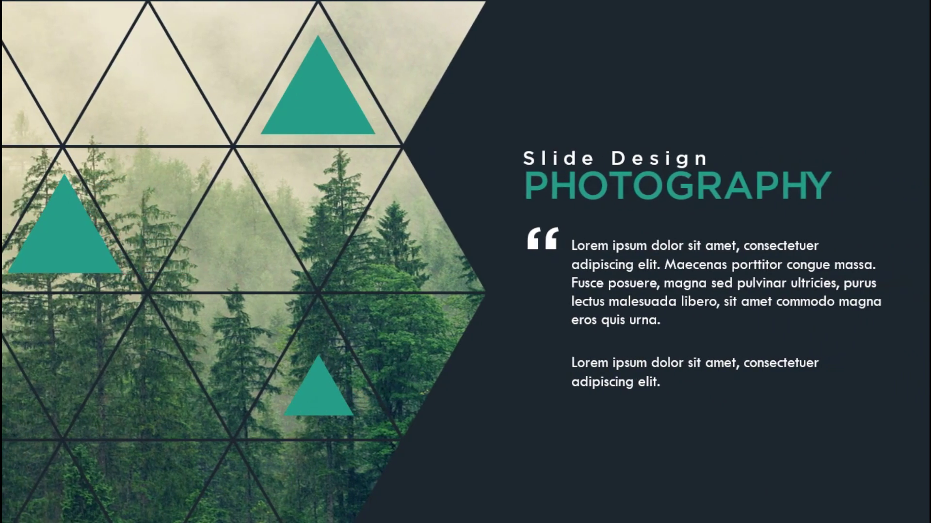
key(Escape)
Apply a Fly In from the right to the top teal triangle, starting With Previous
click(397, 260)
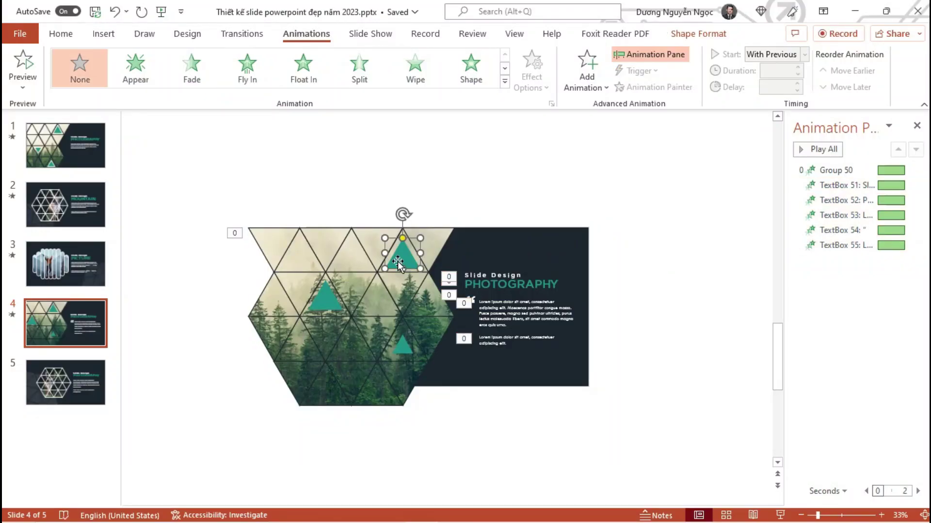
click(248, 68)
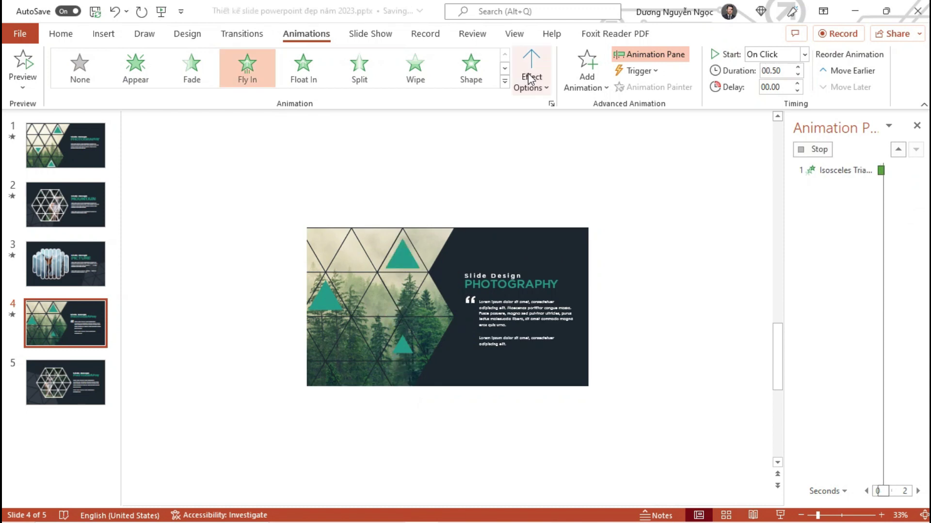
click(531, 71)
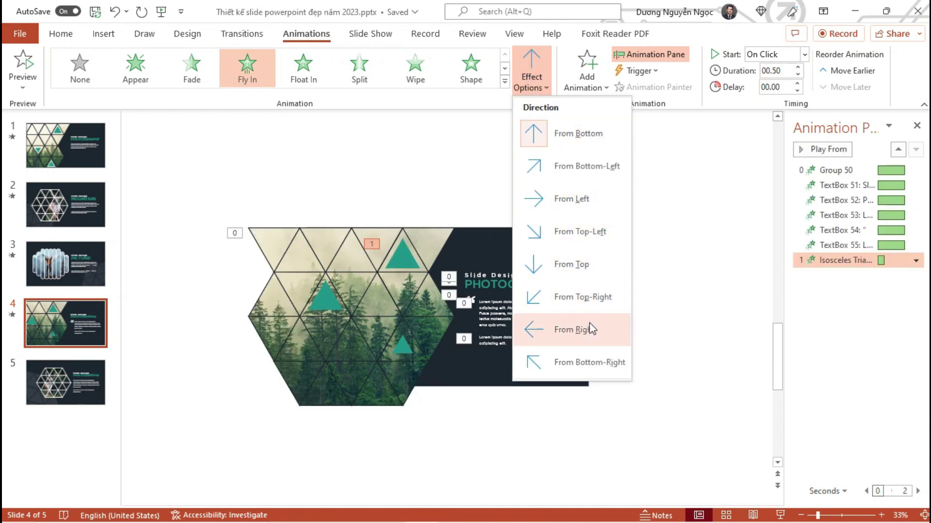
key(Escape)
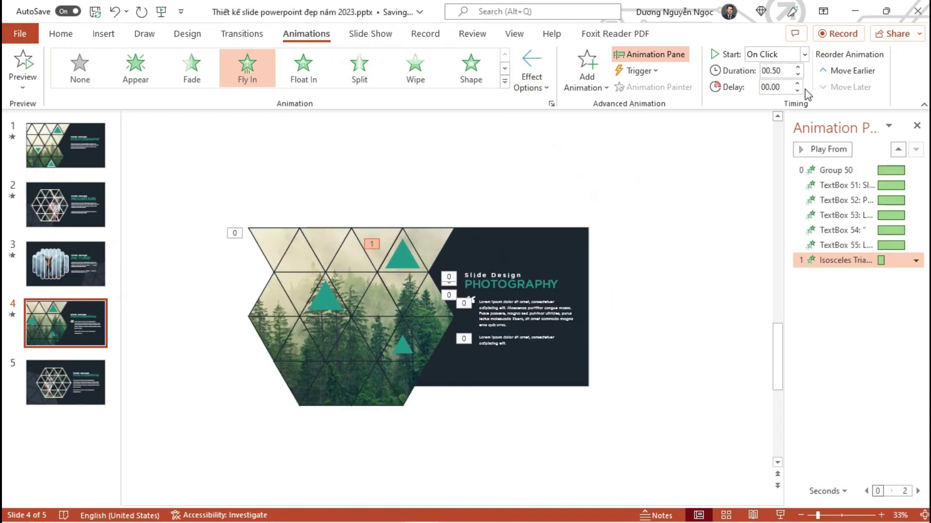
click(804, 55)
click(776, 86)
click(408, 260)
Go to slide 1 and play it as a full-screen slide show
click(81, 133)
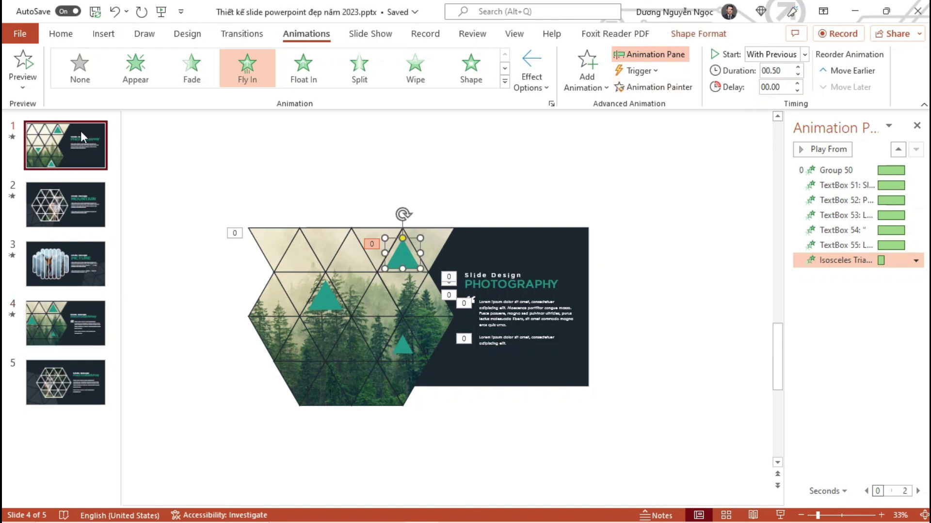
key(F5)
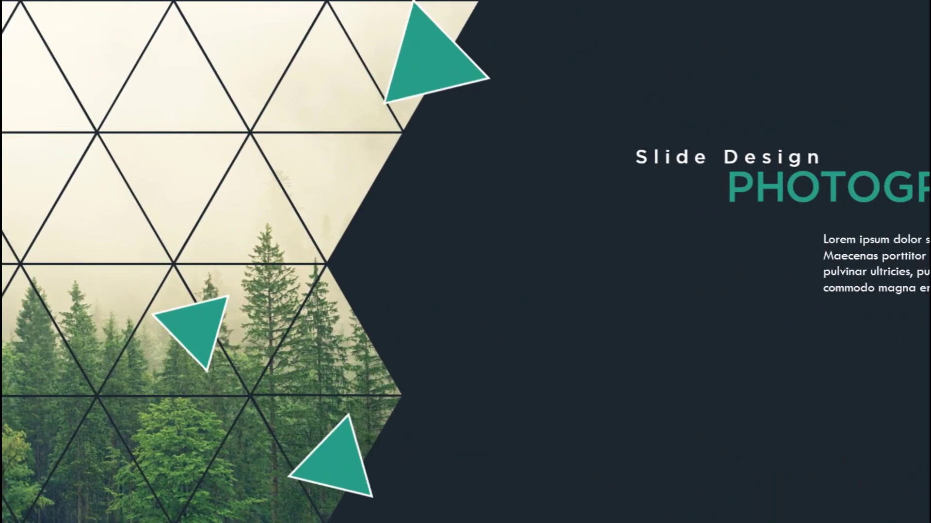
key(Escape)
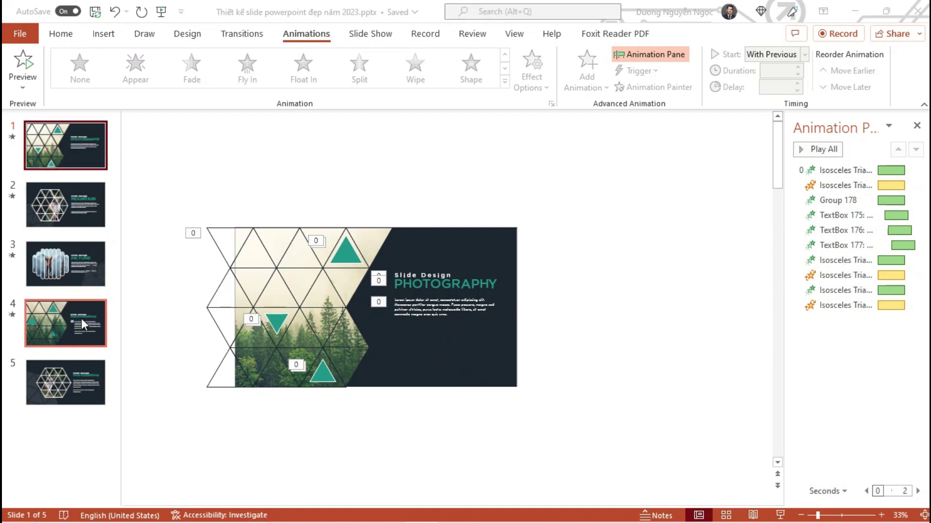
Back on slide 4, set the top triangle's Spin to start With Previous
click(97, 317)
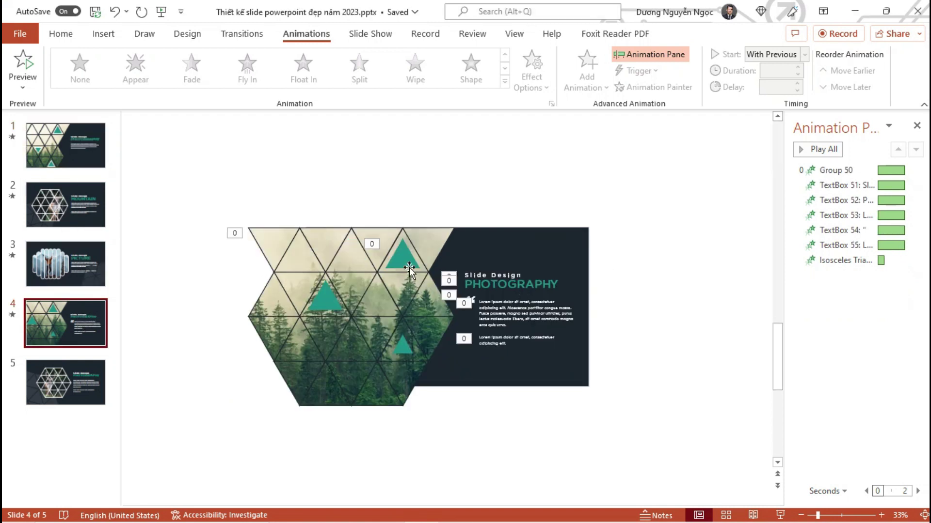
click(409, 269)
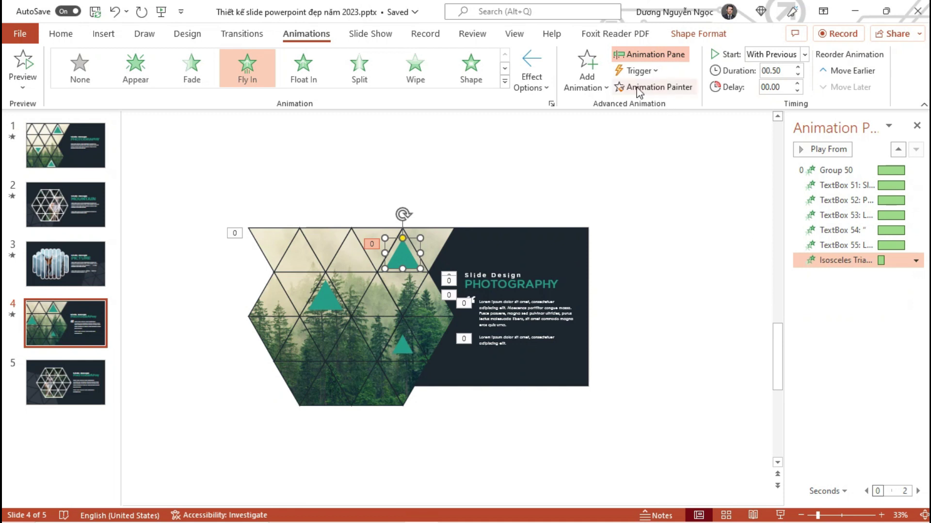
click(601, 87)
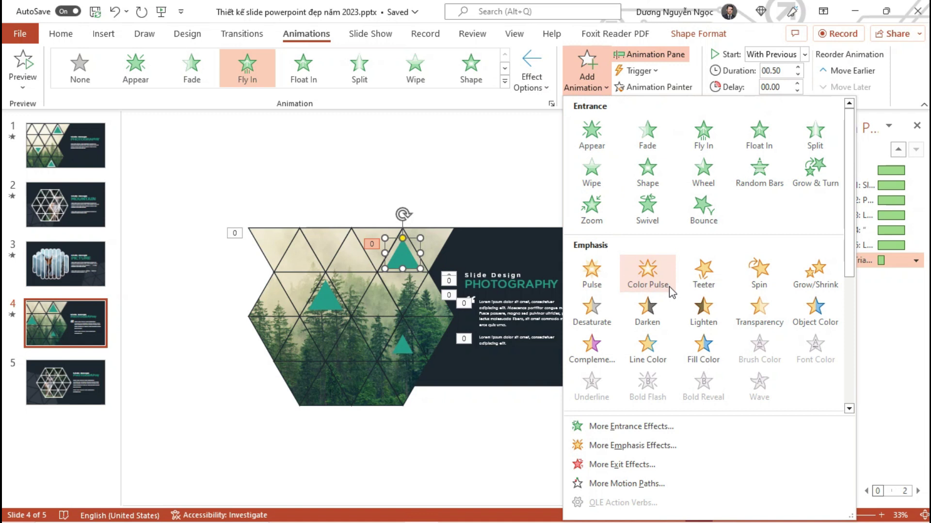
key(Escape)
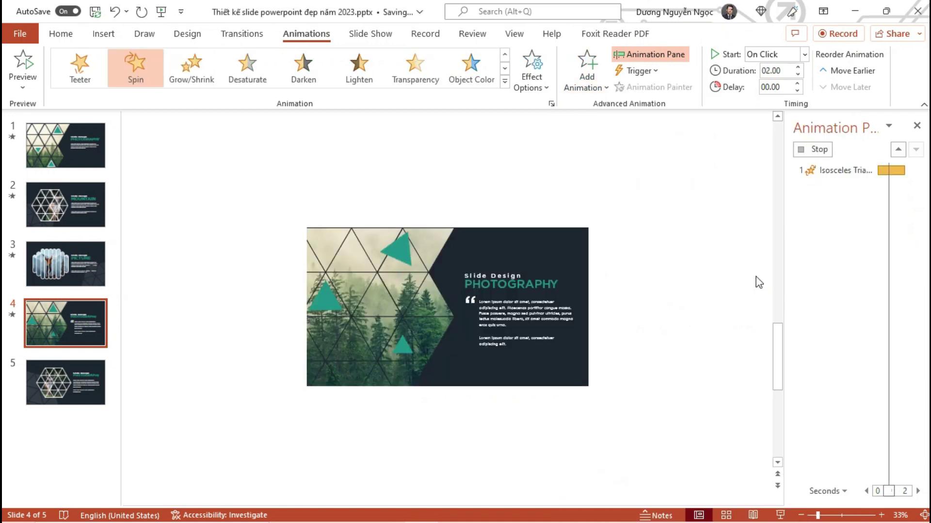
click(805, 54)
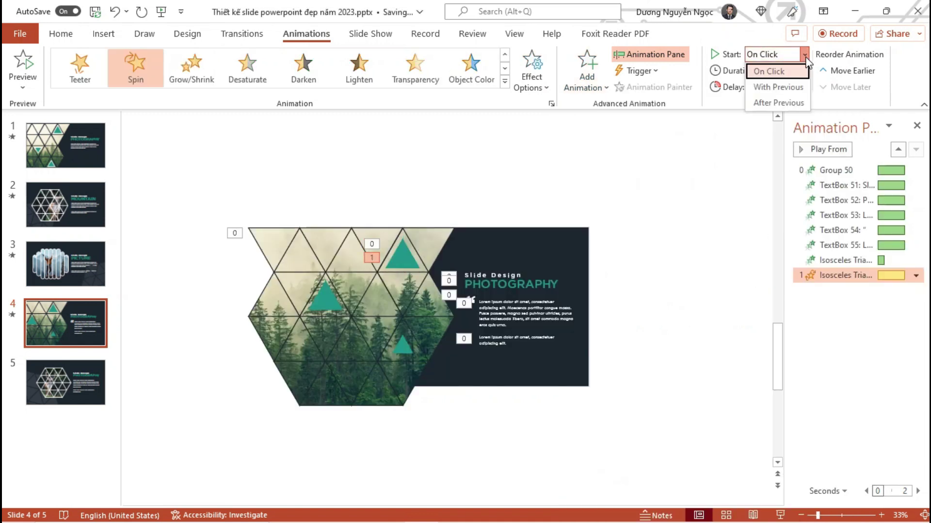
click(790, 87)
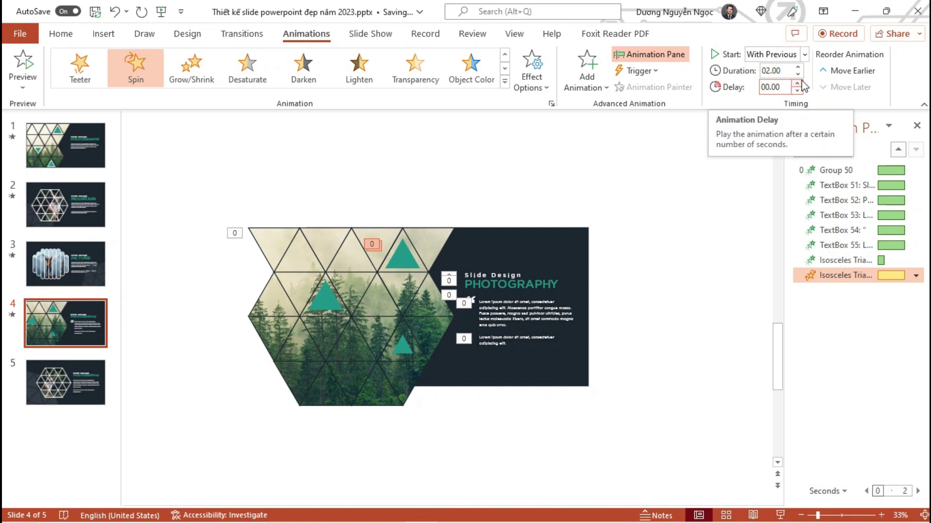
Lengthen the triangle's Fly In to 2 seconds and preview the slide's animations
click(852, 260)
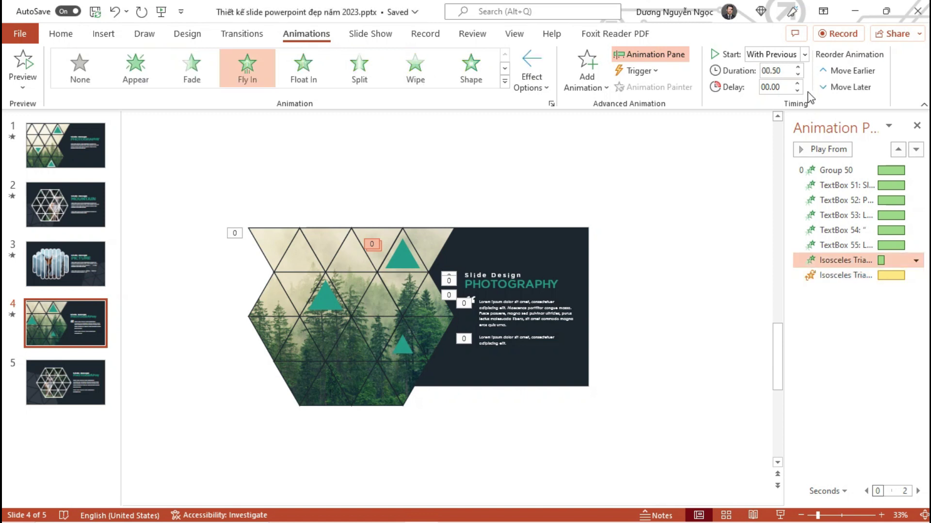
click(799, 68)
click(799, 68)
click(799, 68)
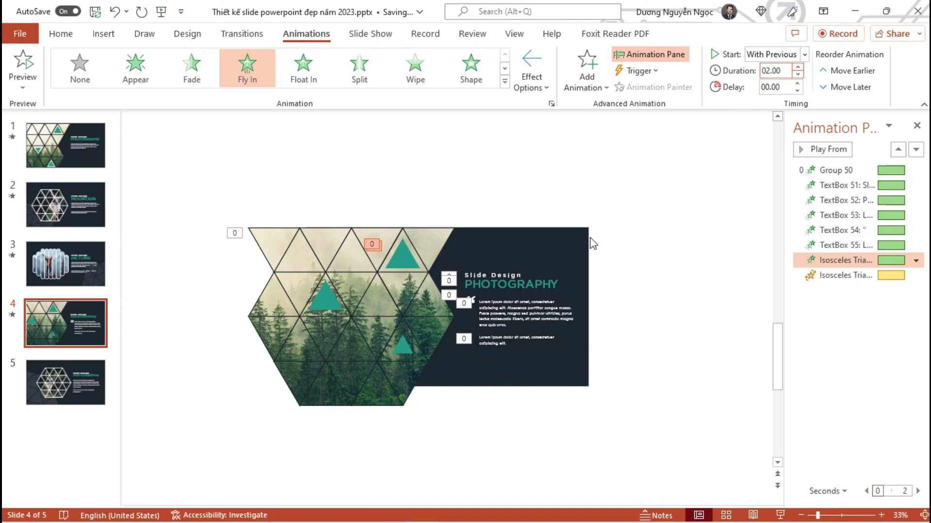
key(shift+F5)
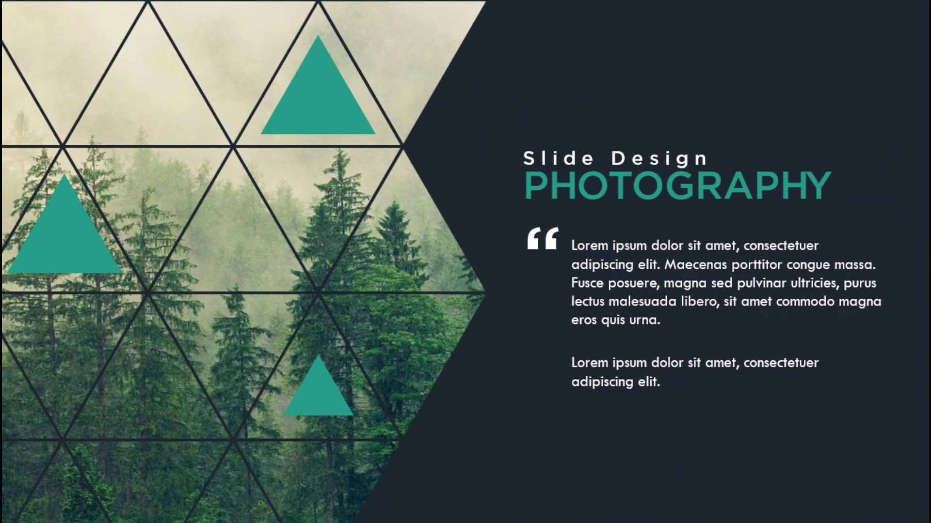
key(Right)
key(Escape)
Copy the top triangle's Fly In and Spin onto the left and lower triangles with Animation Painter
click(399, 264)
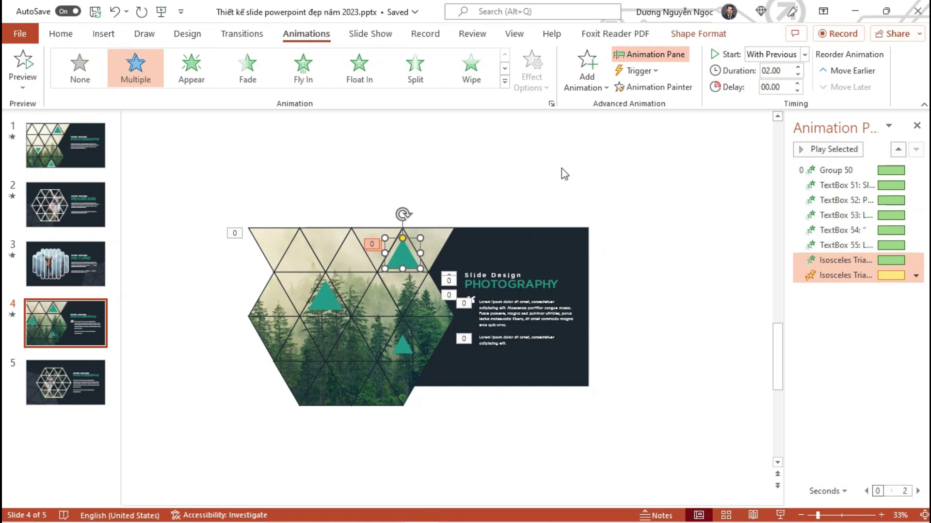
click(675, 89)
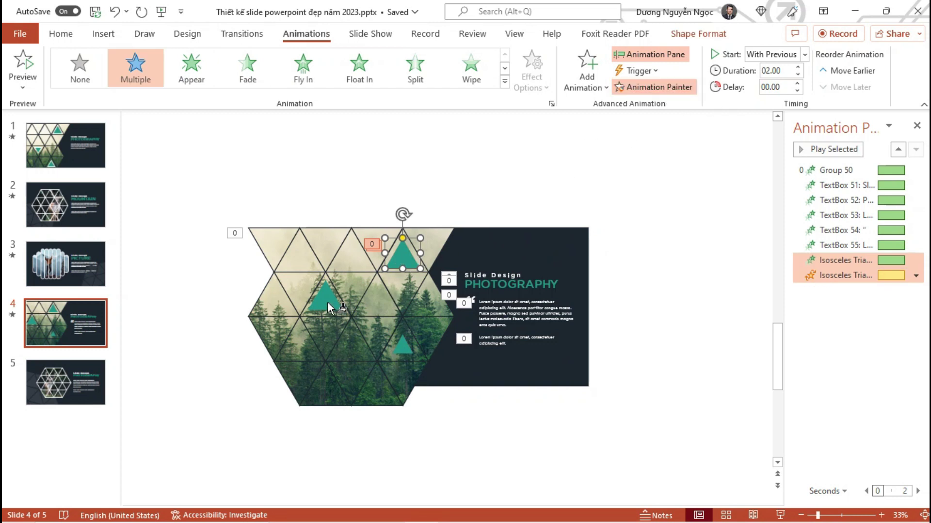
click(328, 303)
click(676, 89)
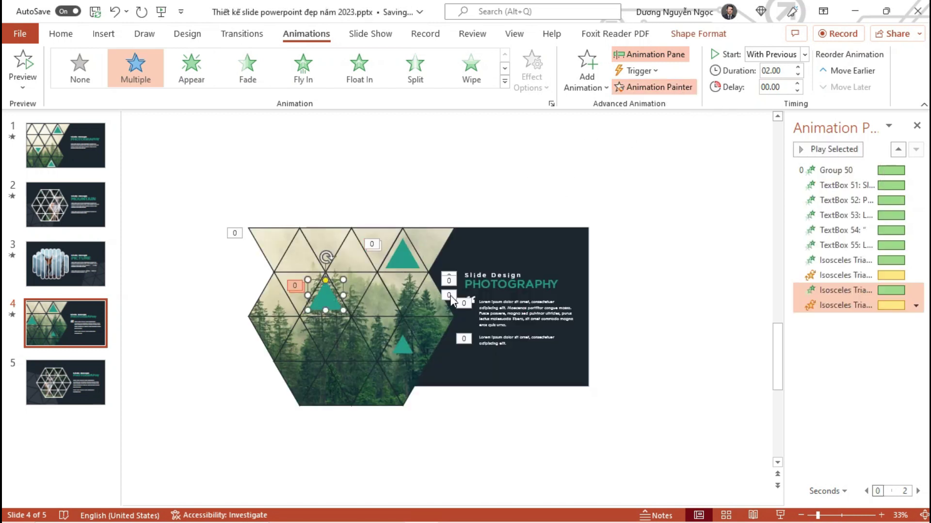
click(403, 345)
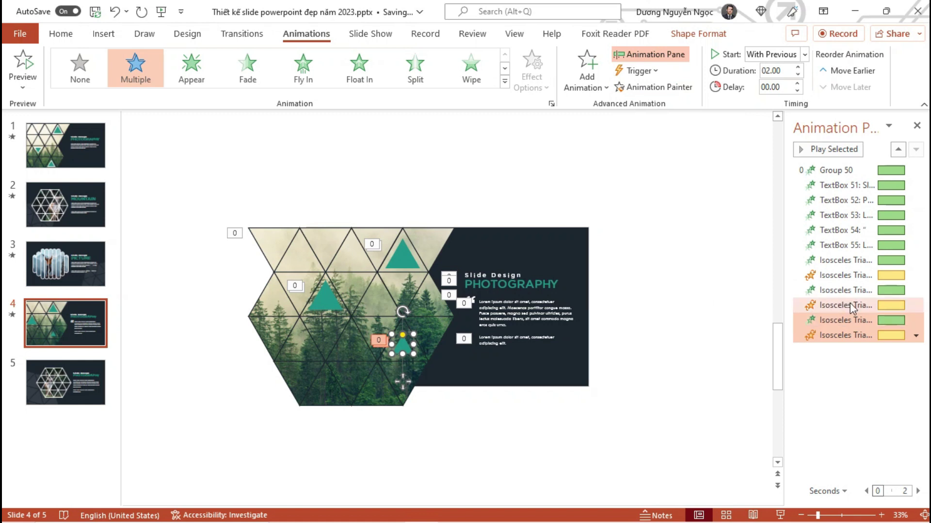
Set the left triangle's Fly In and Spin to 2.25 seconds and preview the slide show
click(853, 290)
shift+click(858, 305)
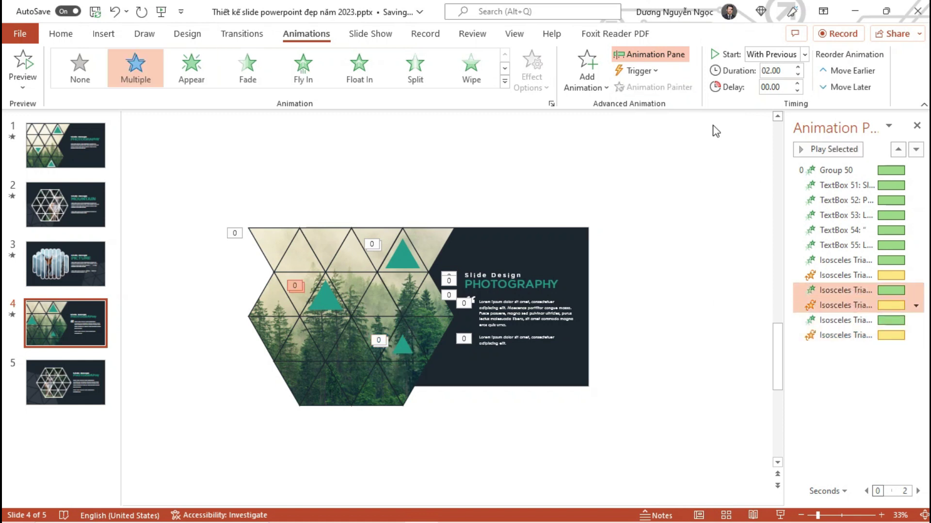
click(797, 67)
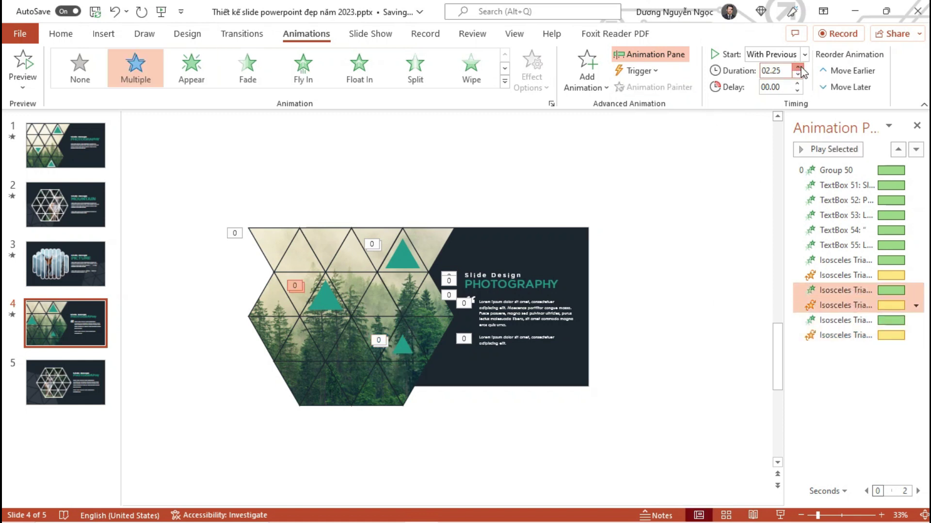
click(843, 320)
shift+click(843, 335)
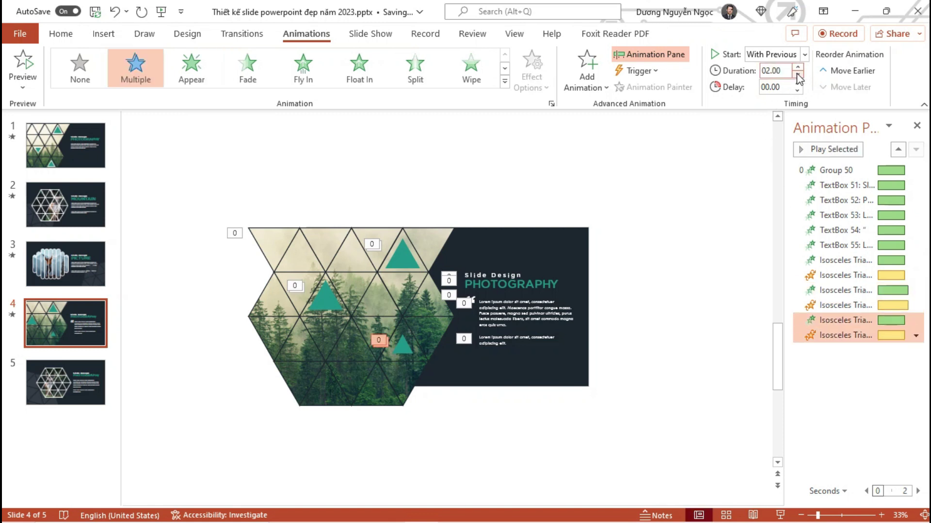
click(780, 514)
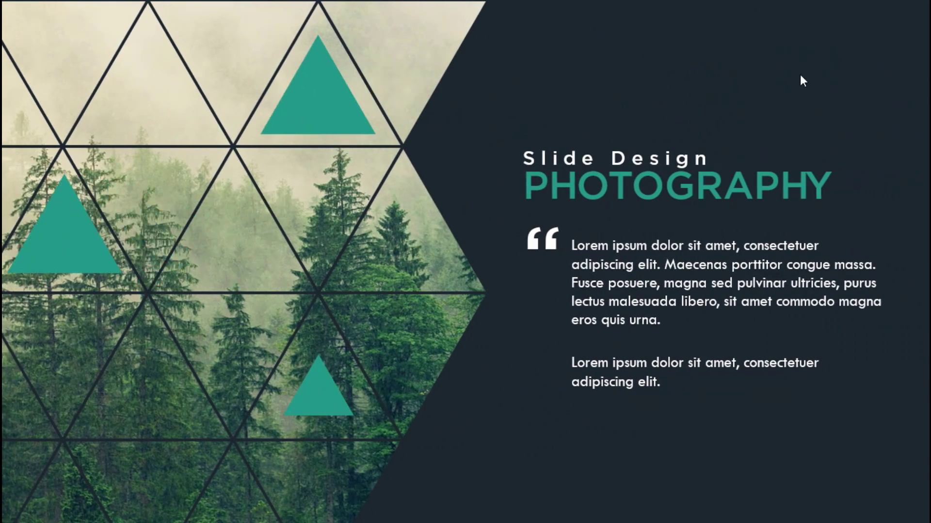
key(Escape)
Give the Slide Design and PHOTOGRAPHY text animations their first small rising delays
click(508, 271)
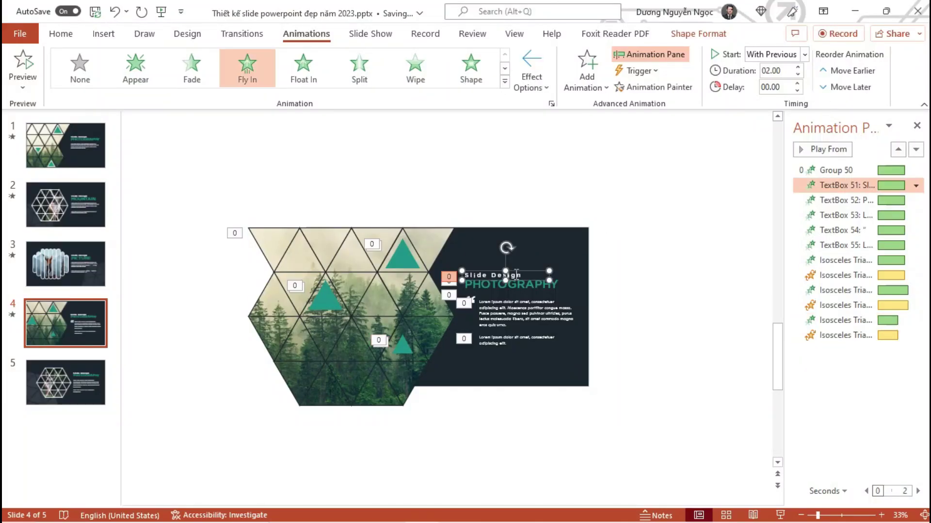
scroll(514, 273, up, 2)
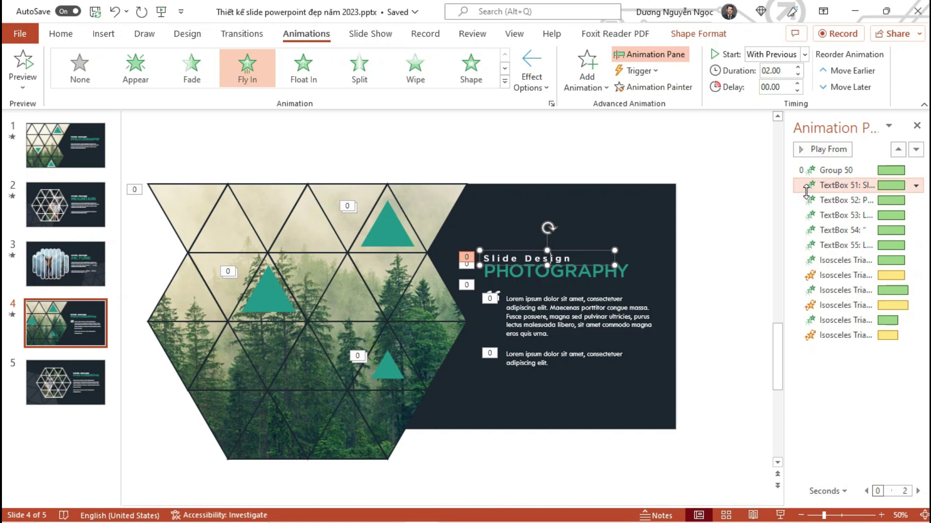
double_click(778, 88)
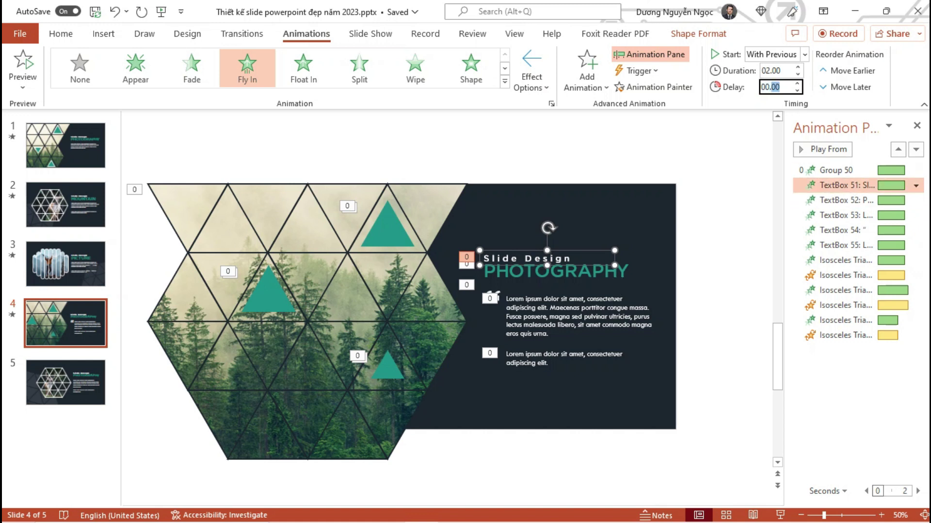
text(00.1)
click(873, 200)
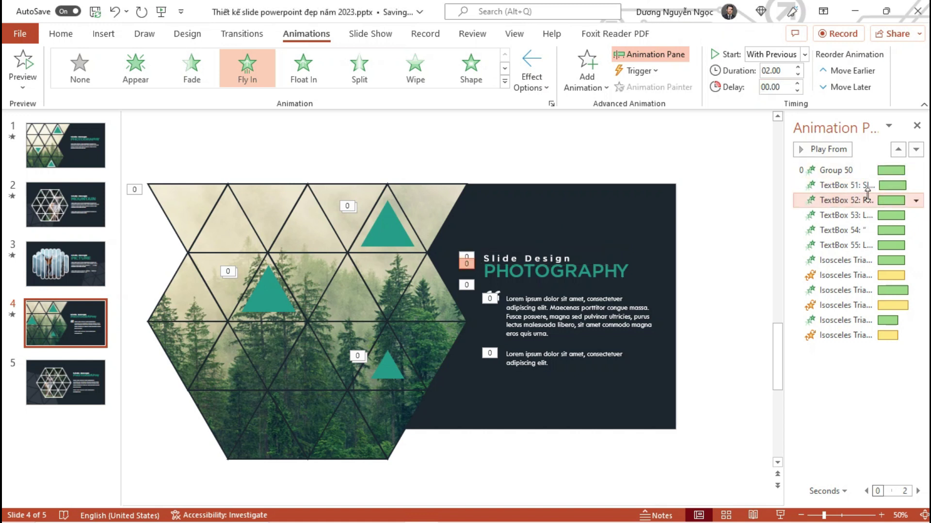
click(778, 88)
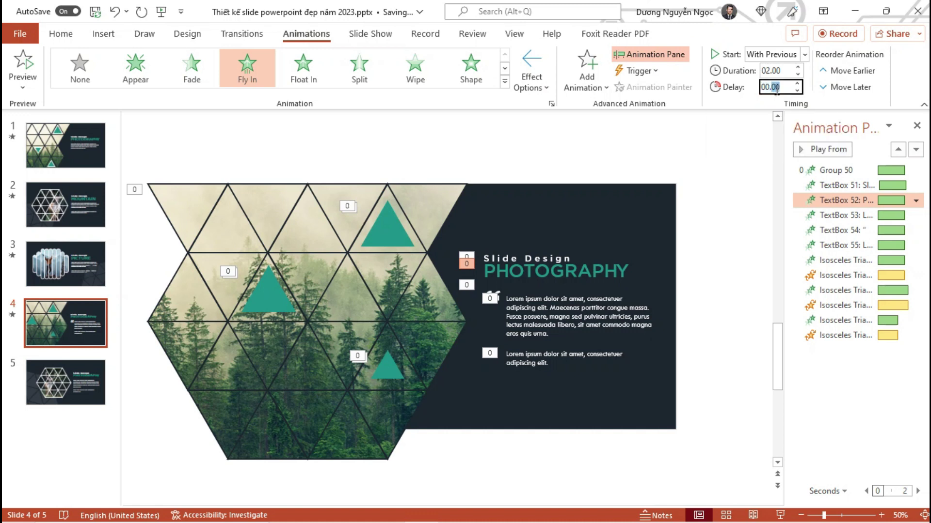
key(Return)
Set the next two body text boxes' Fly In delays to 0.3 and 0.4 seconds
click(846, 214)
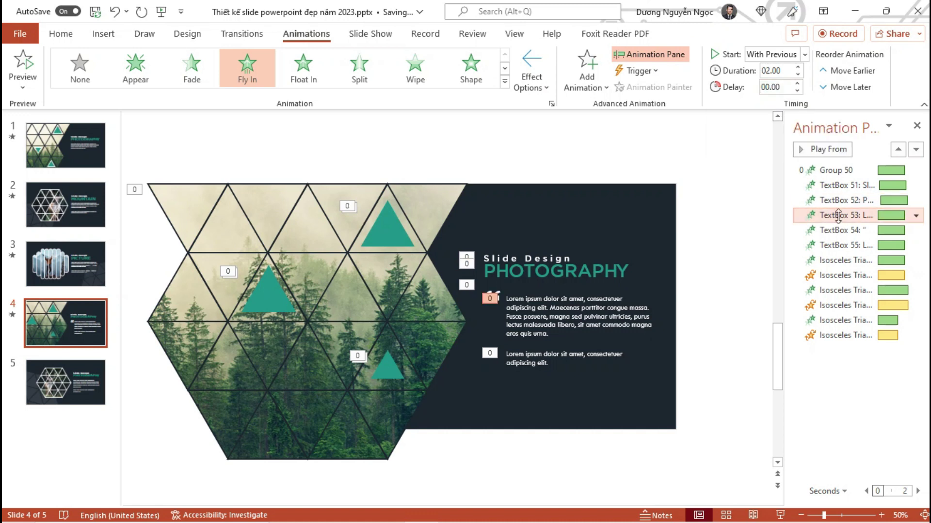
double_click(776, 86)
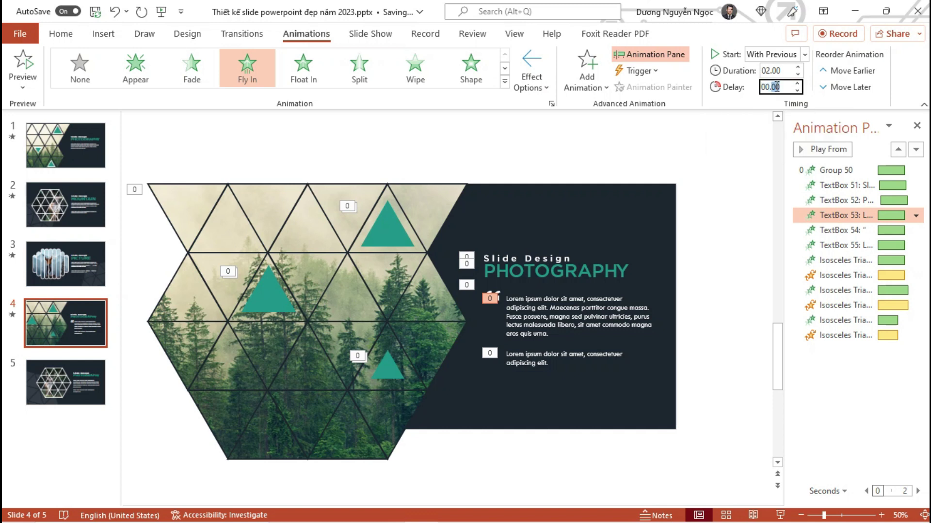
text(00.3)
key(Return)
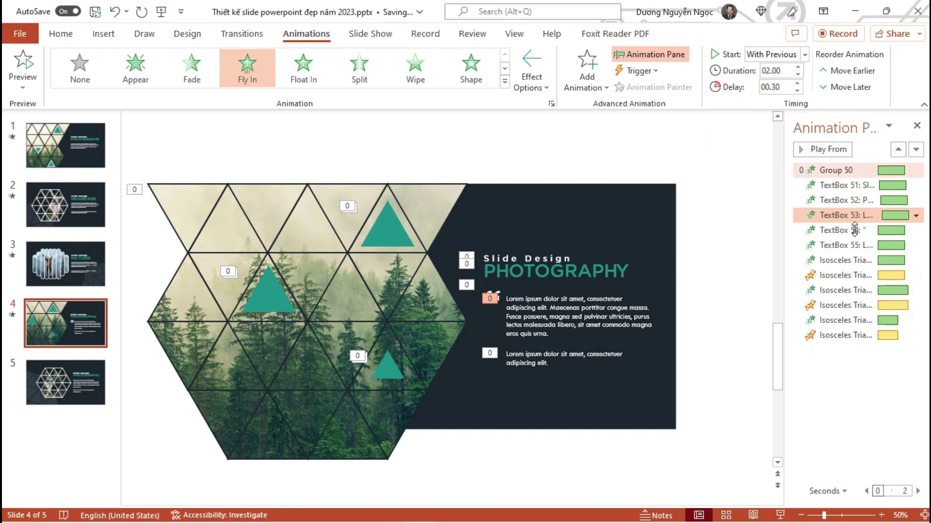
click(845, 230)
double_click(776, 87)
key(Return)
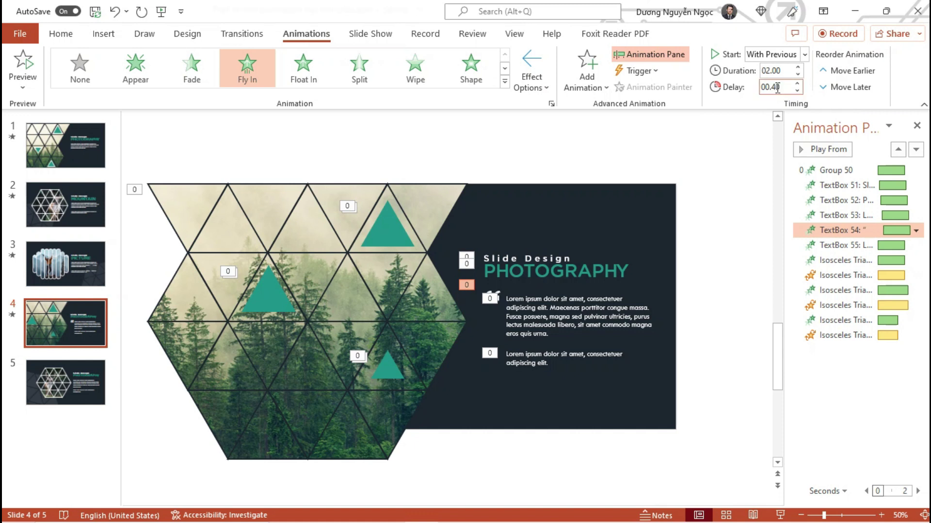
Set the last paragraph's delay to 0.50 seconds and preview slide 4 full screen
click(846, 245)
double_click(776, 87)
text(50)
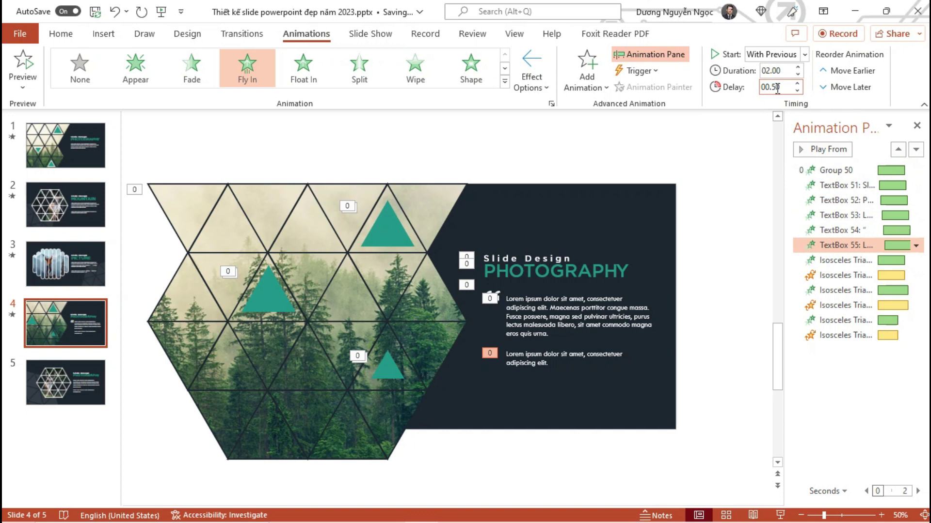
key(shift+F5)
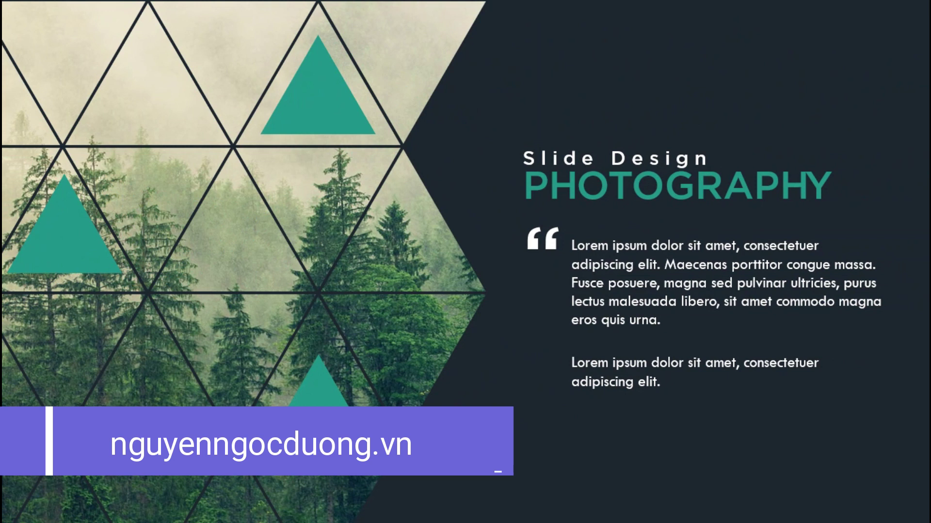
key(Escape)
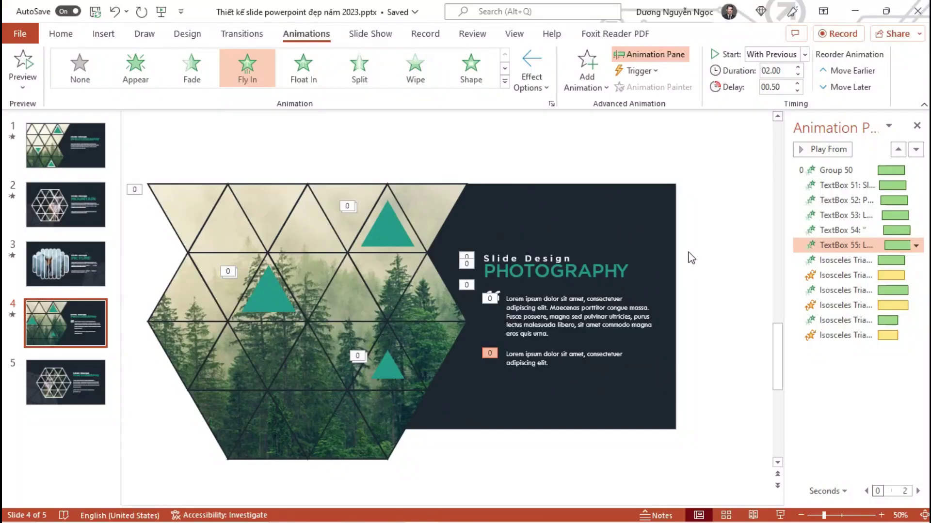
Paste slide 4's title and body text boxes onto slide 5 and nudge the hexagon photo left
click(74, 377)
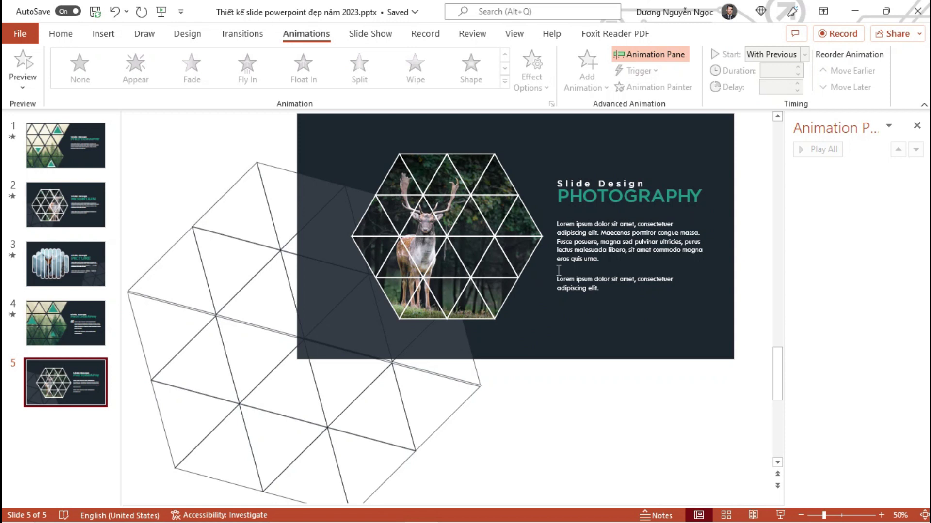
drag(748, 142, 529, 332)
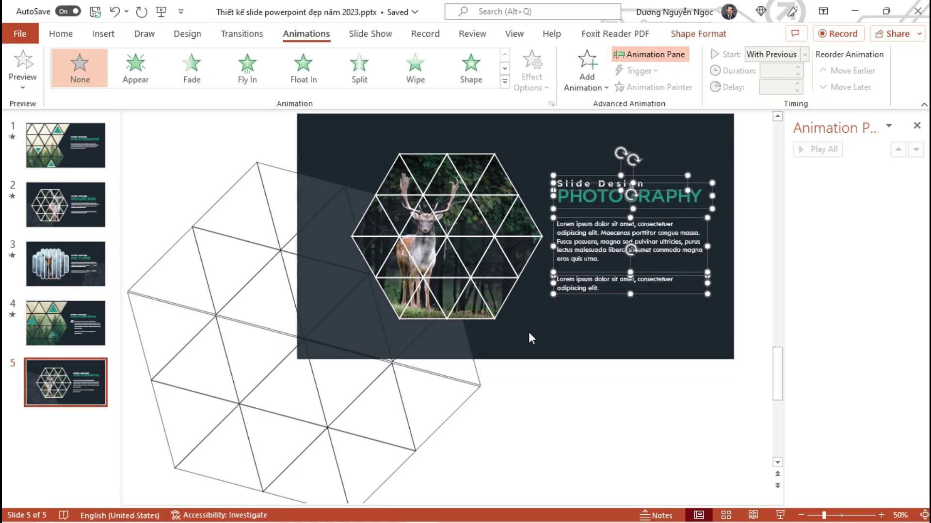
key(Delete)
key(Page_Up)
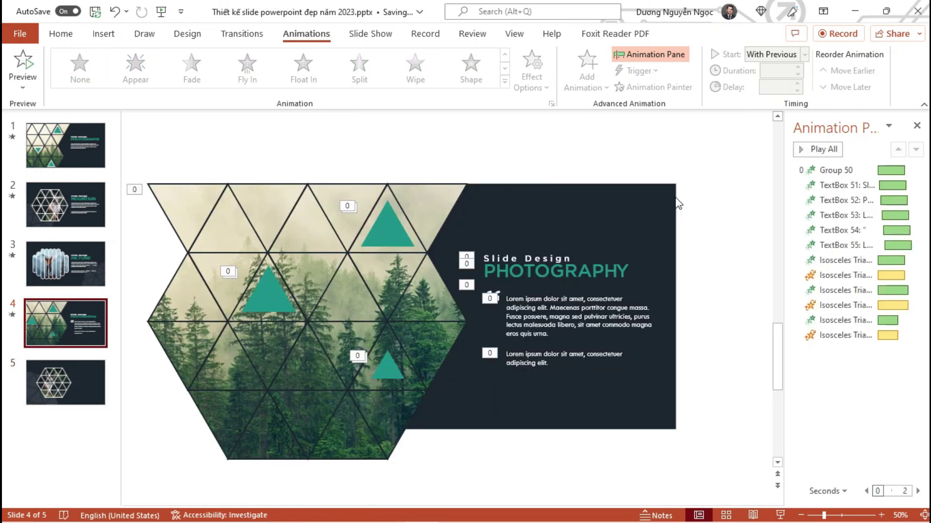
key(ctrl+z)
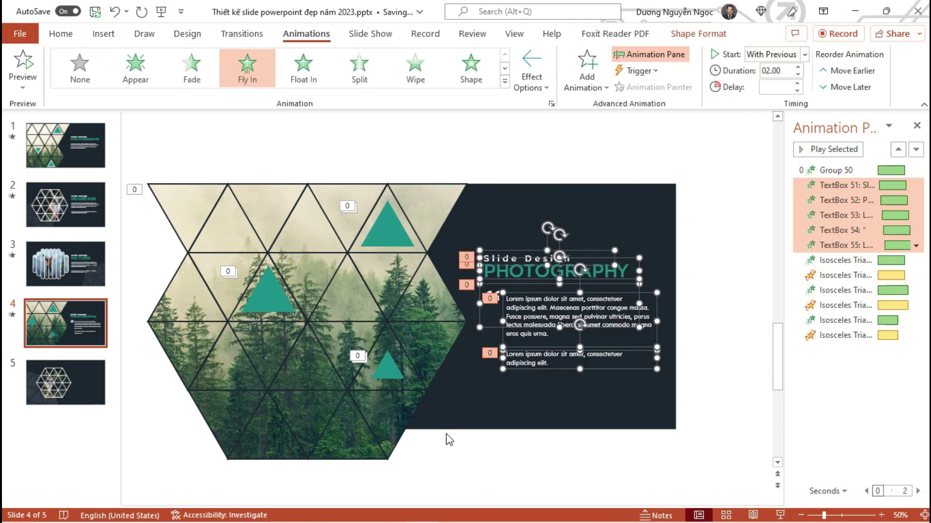
click(79, 383)
key(ctrl+v)
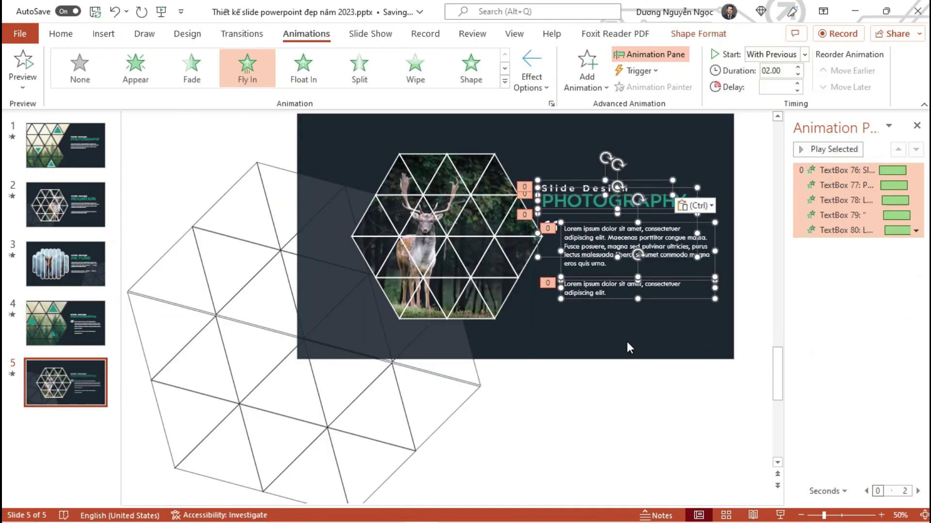
click(461, 237)
key(Left)
key(Left)
key(Left)
key(Left)
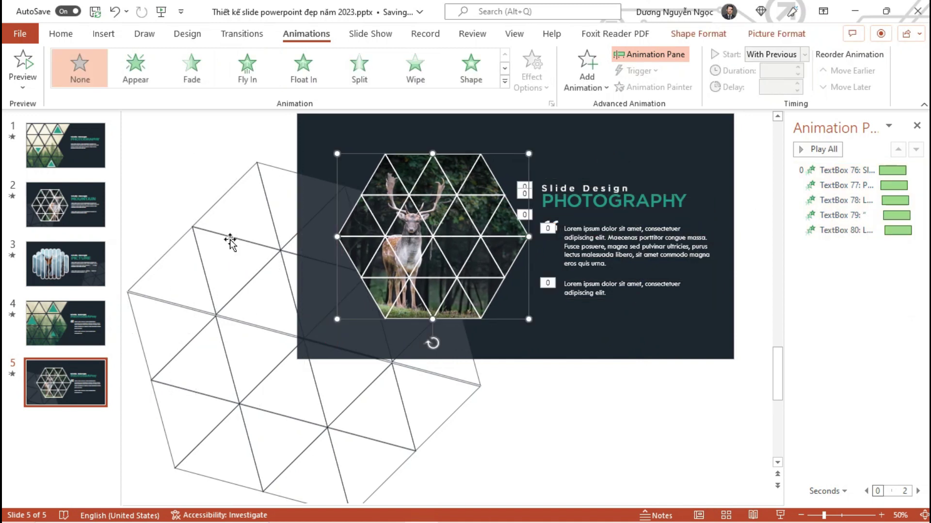
Copy the forest triangle group's Fly In onto the deer hexagon photo with Animation Painter
click(75, 313)
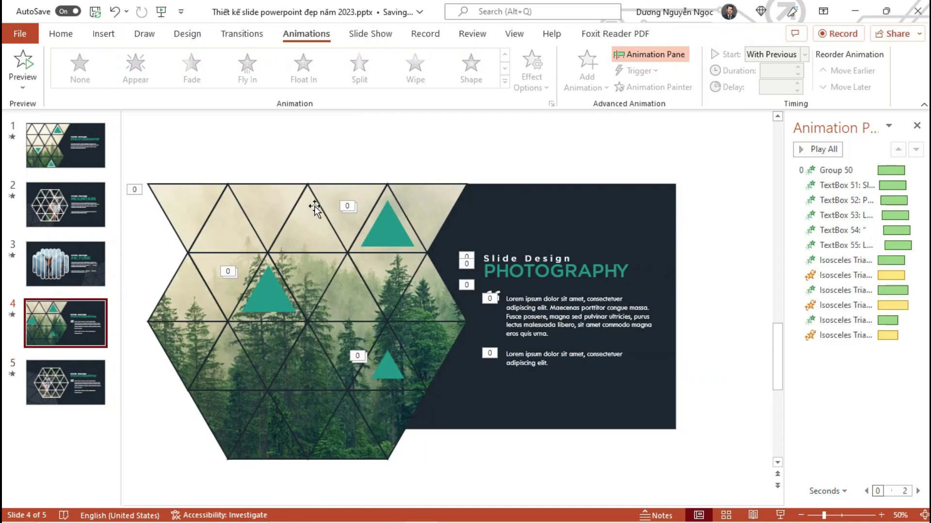
click(315, 208)
click(678, 90)
click(70, 376)
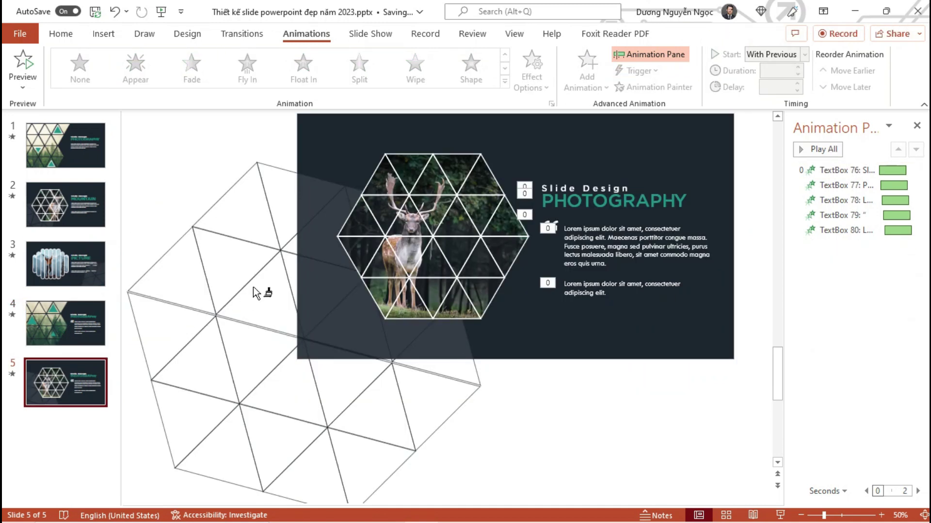
click(409, 206)
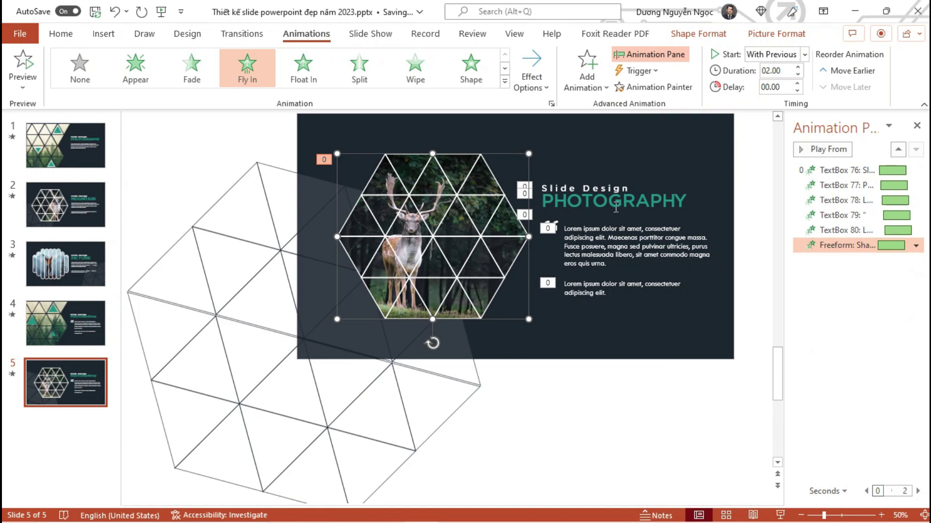
click(609, 192)
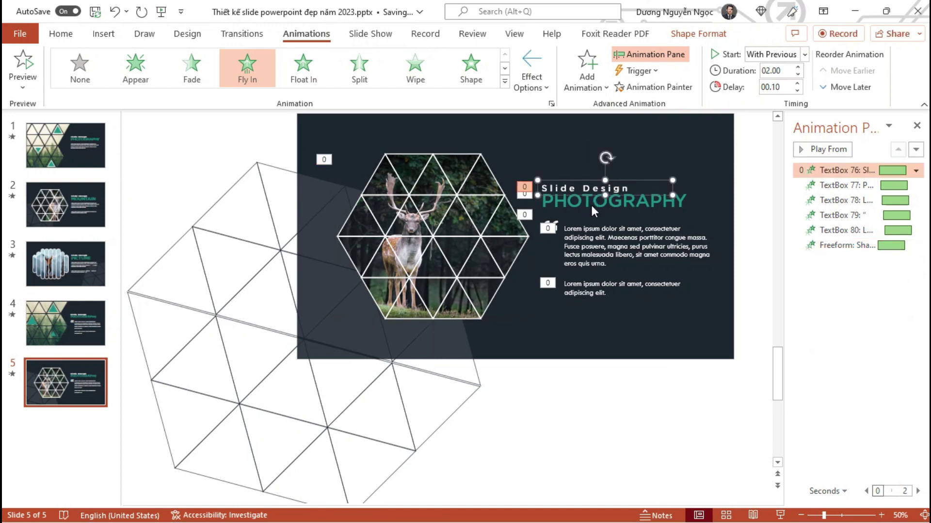
key(shift+F5)
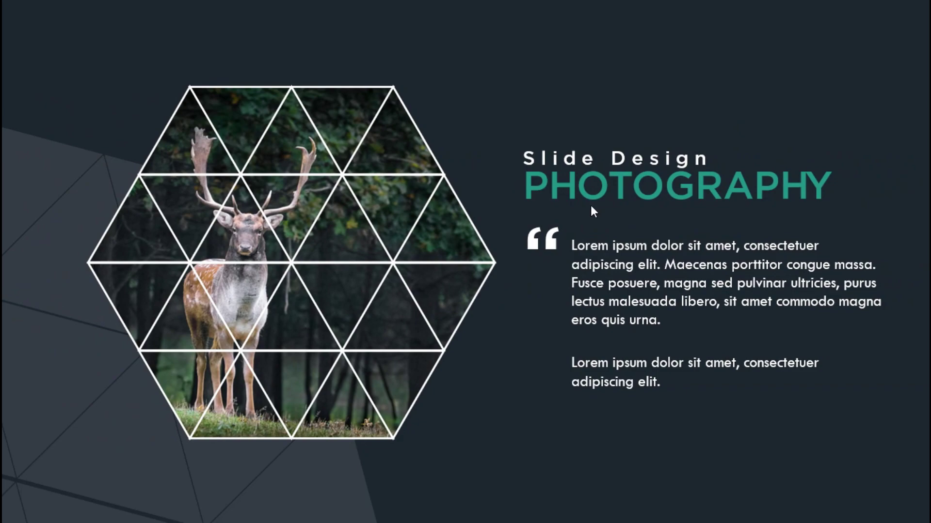
key(Escape)
click(453, 231)
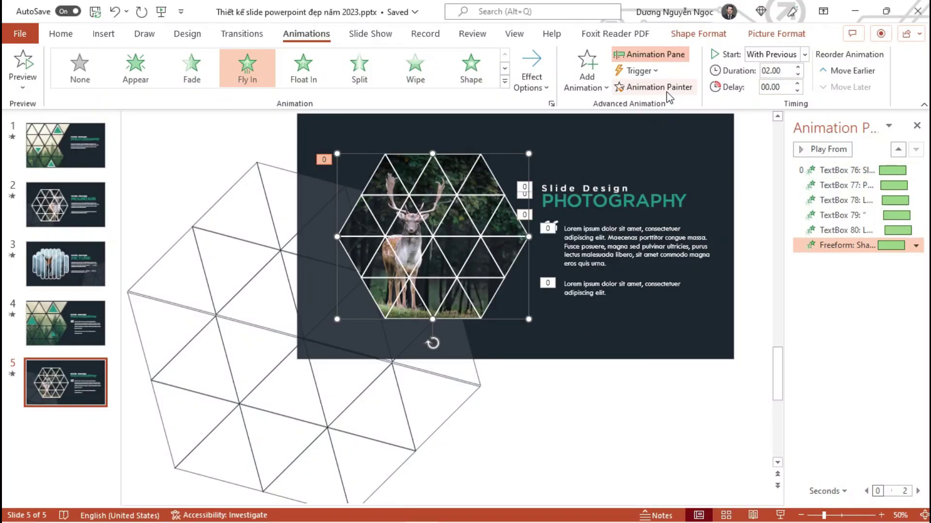
Add a Spin emphasis to the deer hexagon, starting With Previous, and preview it full screen
click(598, 90)
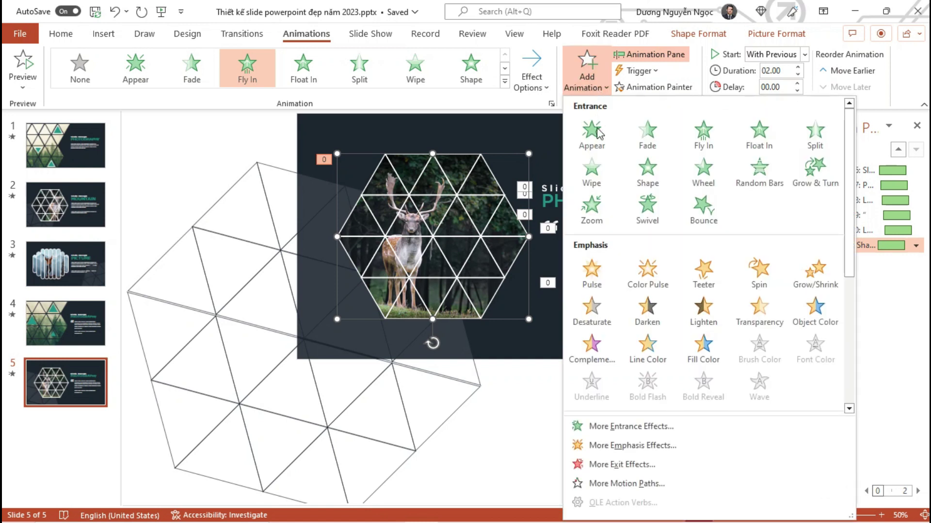
click(759, 272)
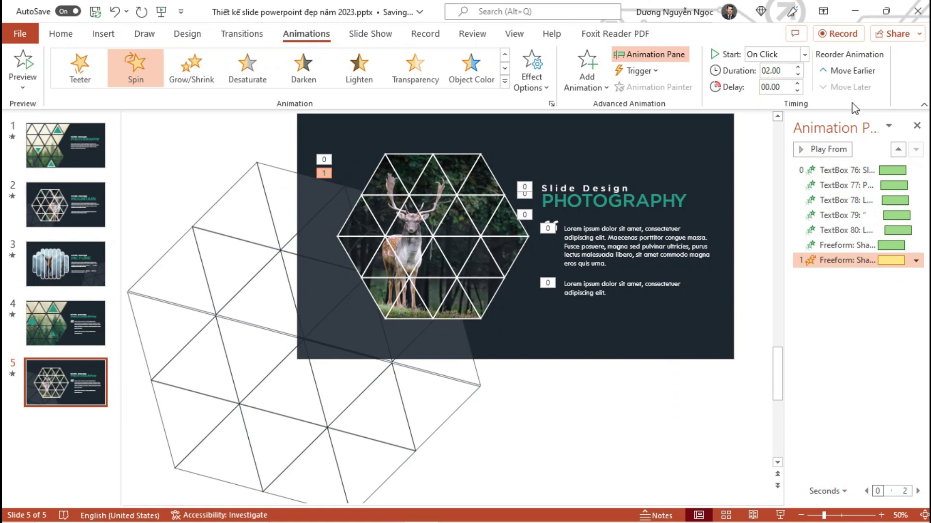
click(805, 54)
click(787, 87)
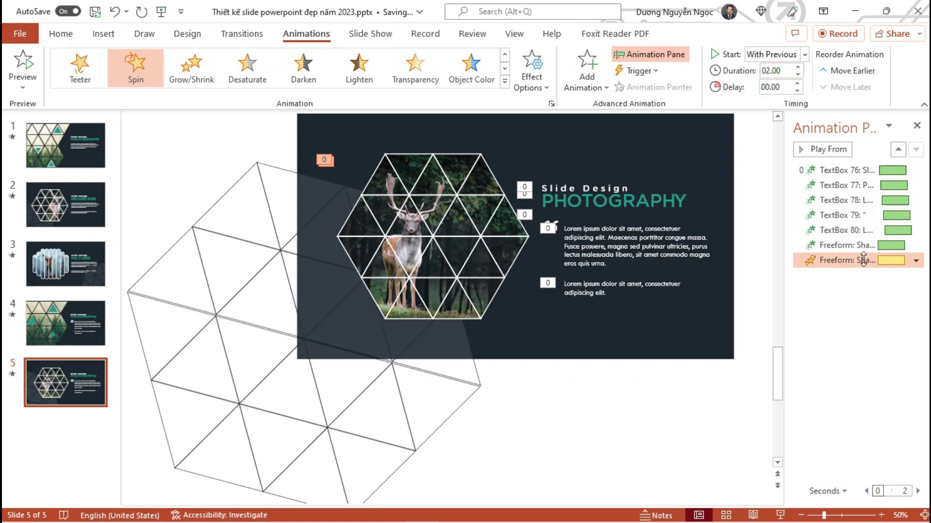
key(shift+F5)
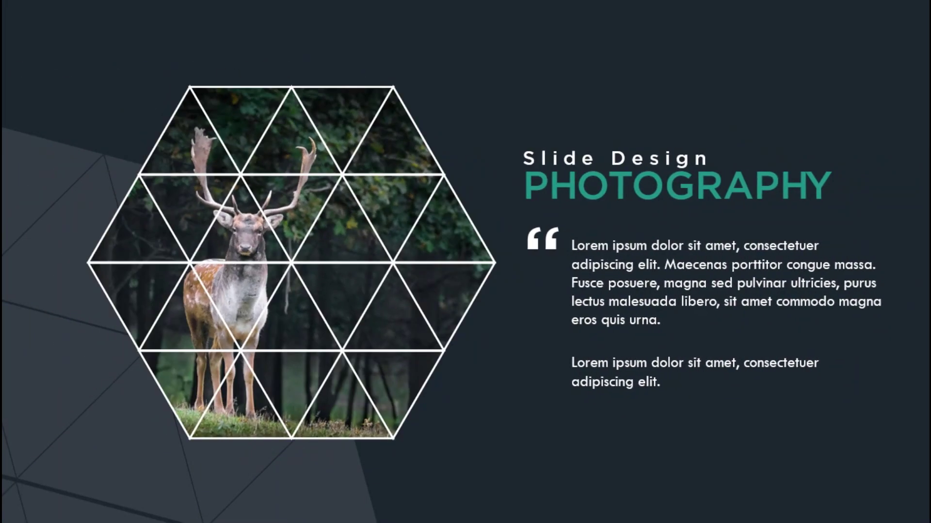
key(Right)
key(Escape)
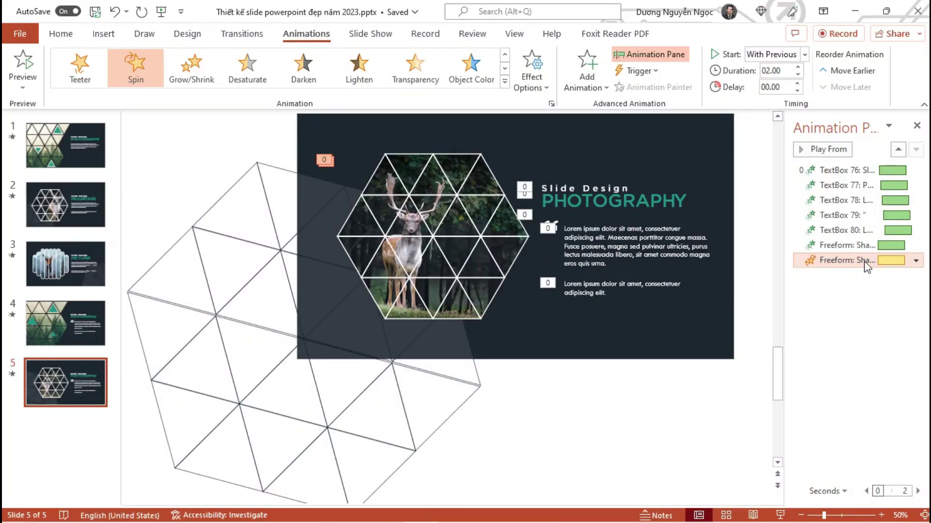
Change the hexagon's Spin amount to a custom 70° clockwise and preview the slideshow
click(916, 260)
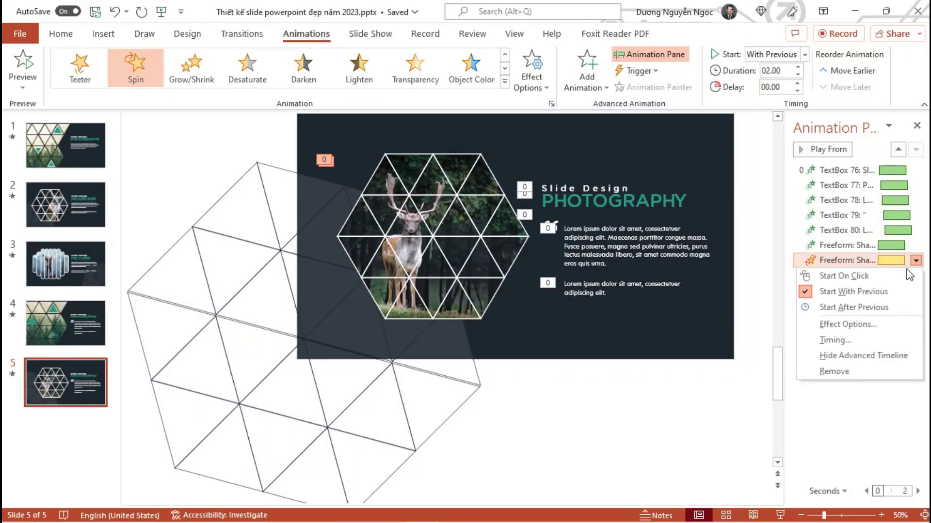
click(865, 324)
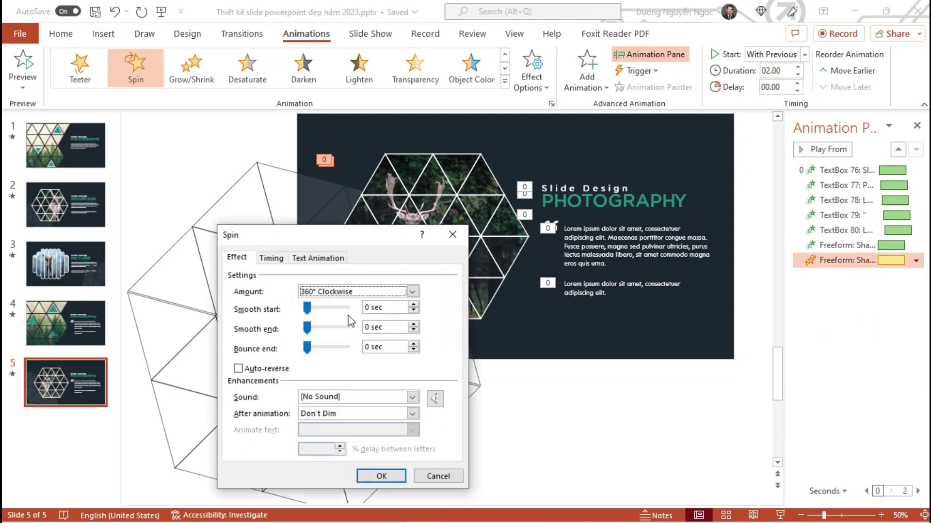
click(411, 292)
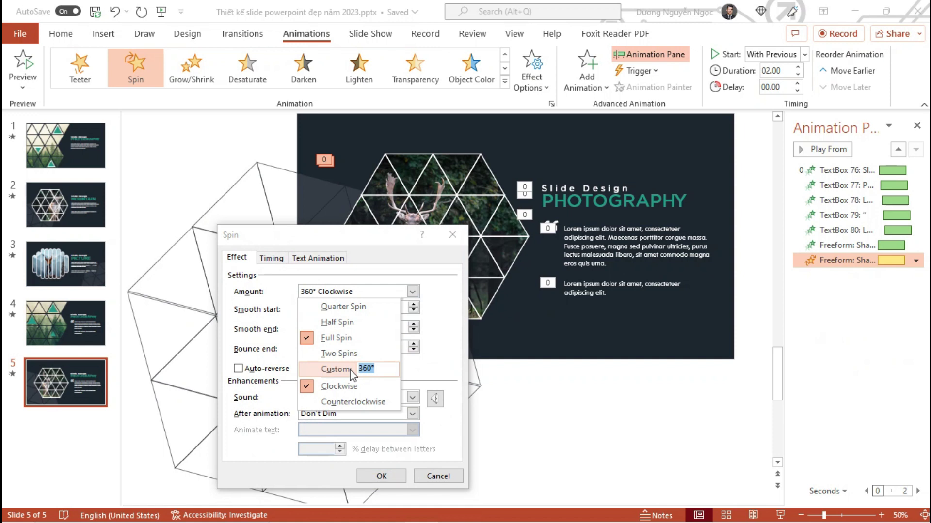
text(70)
key(Return)
click(382, 478)
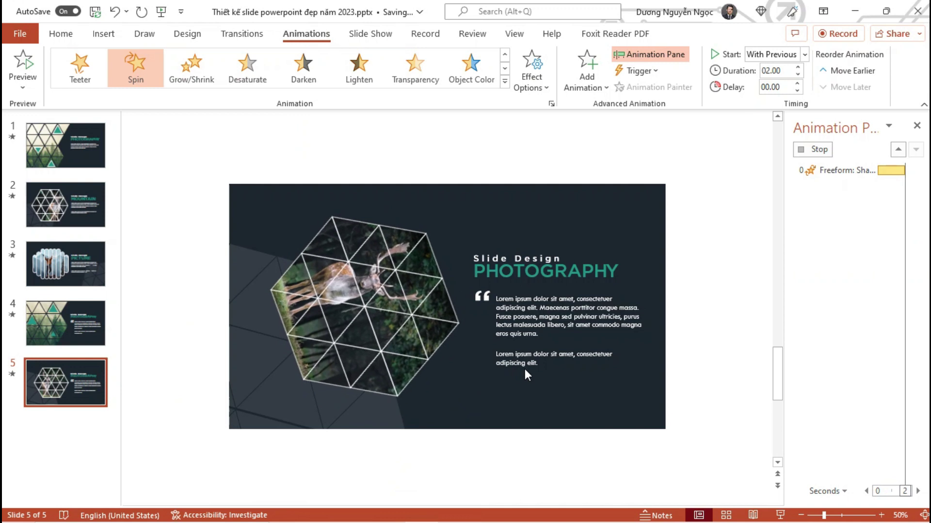
key(shift+F5)
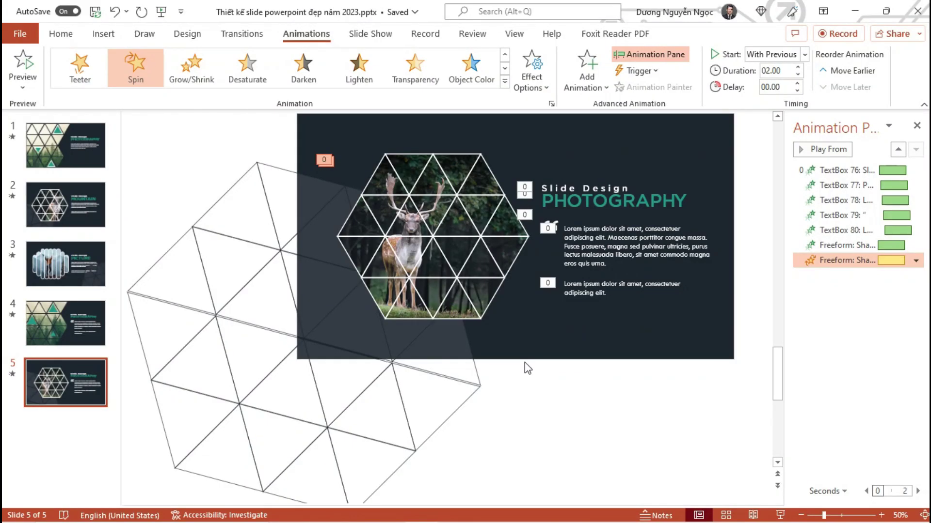
Change the hexagon's Spin amount to a custom 180°
click(915, 260)
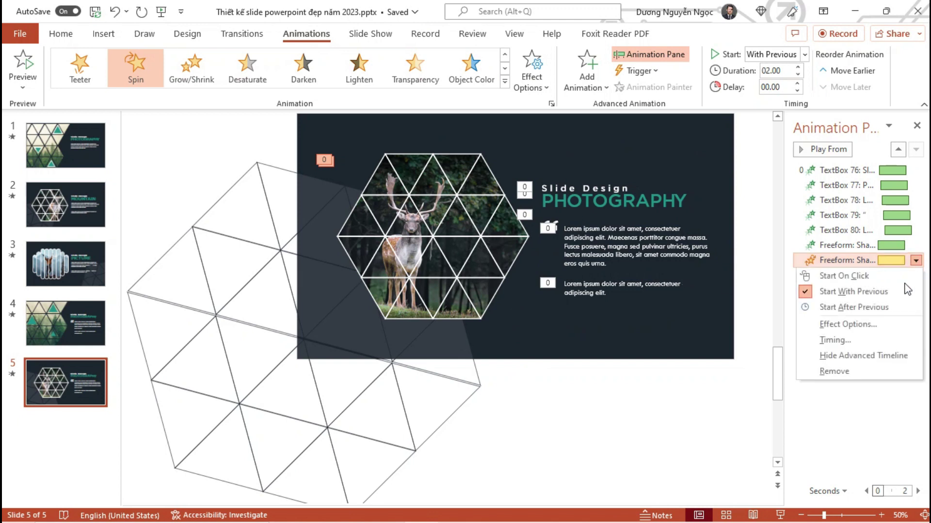
click(872, 327)
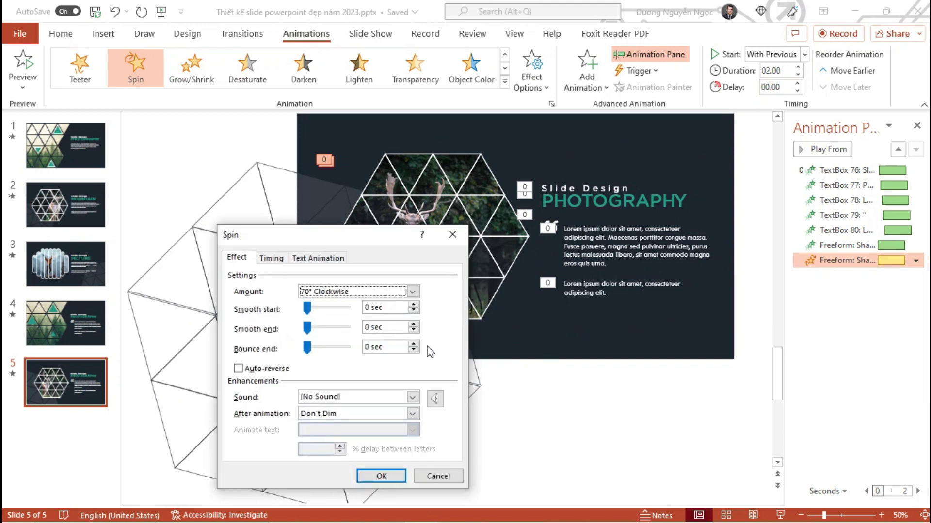
click(338, 294)
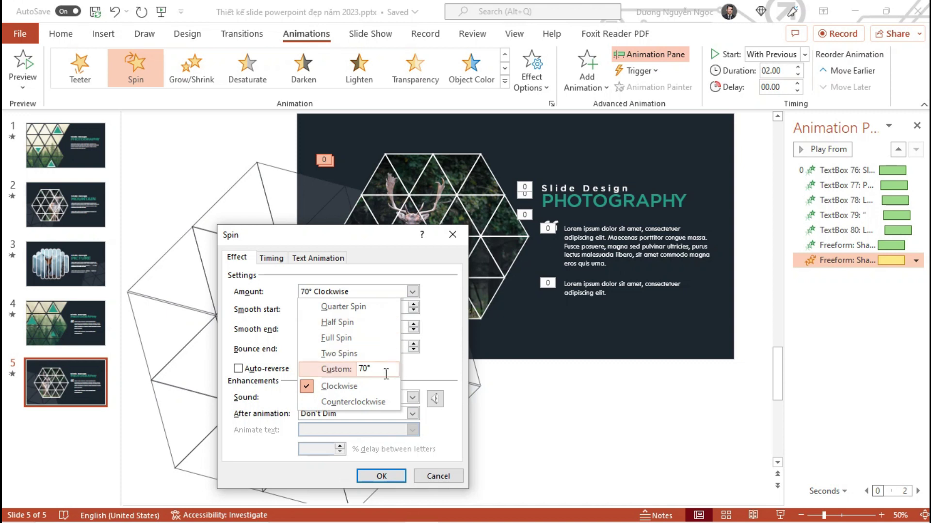
click(358, 369)
text(180)
key(Return)
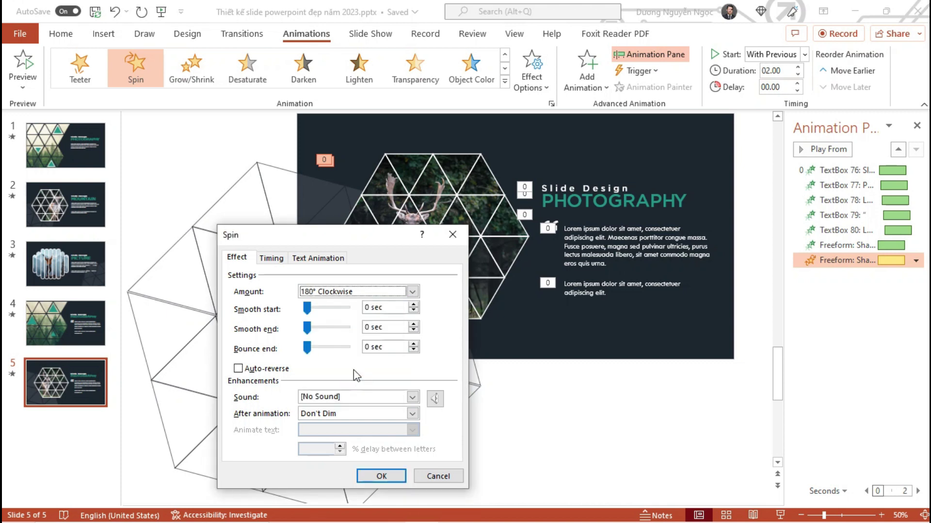
click(381, 475)
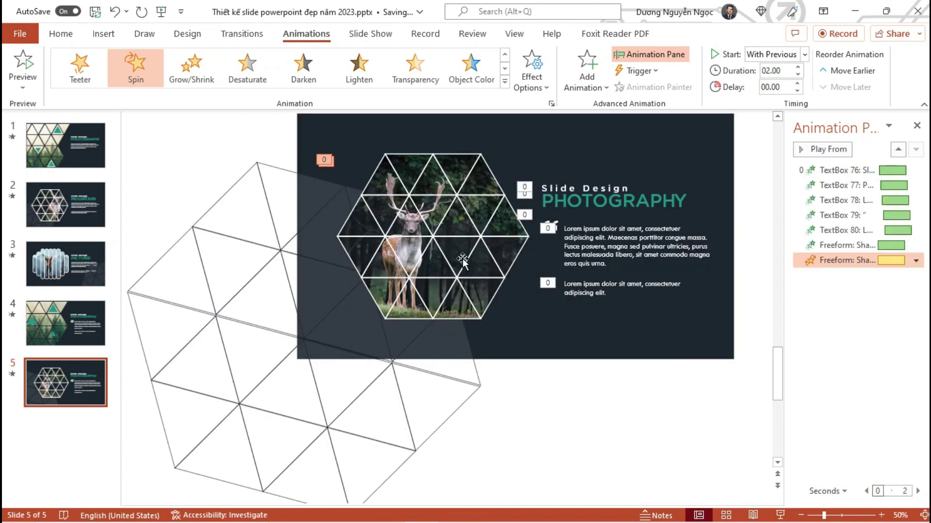
Preview the 180° spin, then delete the Spin animation from the Animation Pane
key(shift+F5)
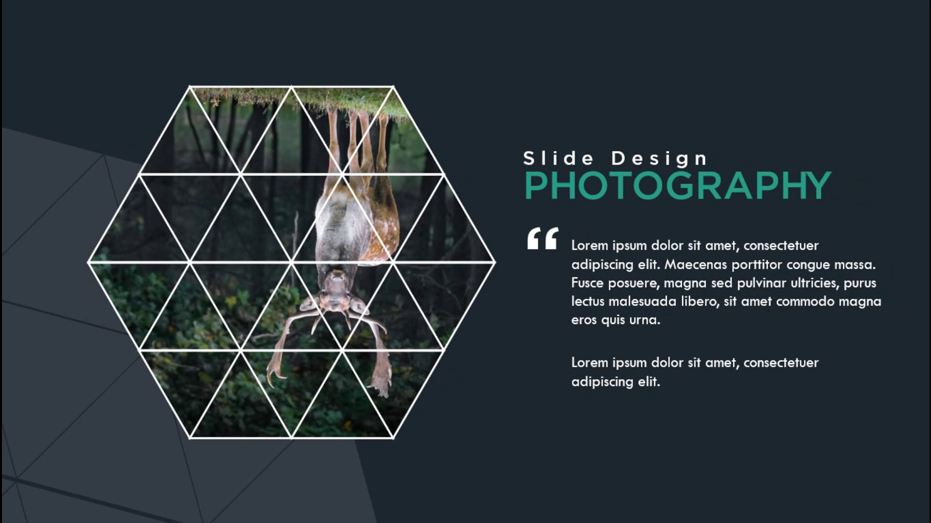
key(Escape)
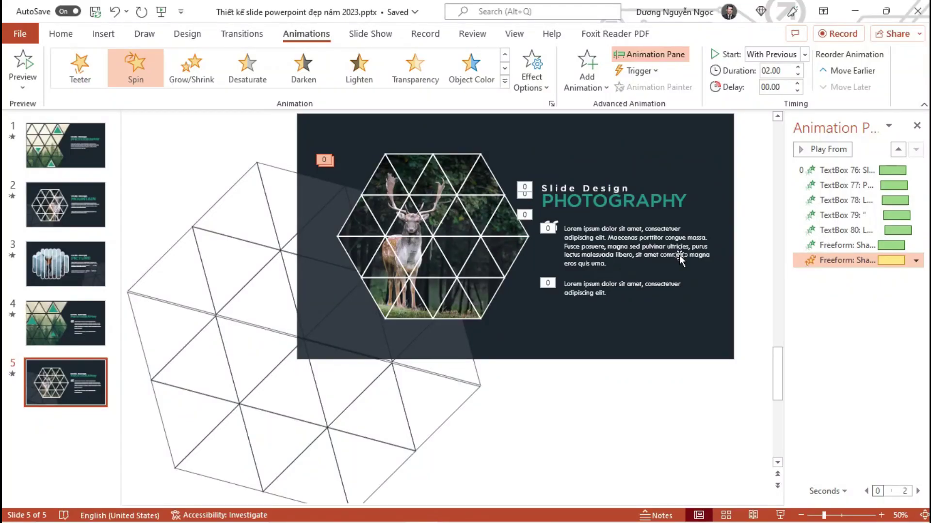
click(846, 261)
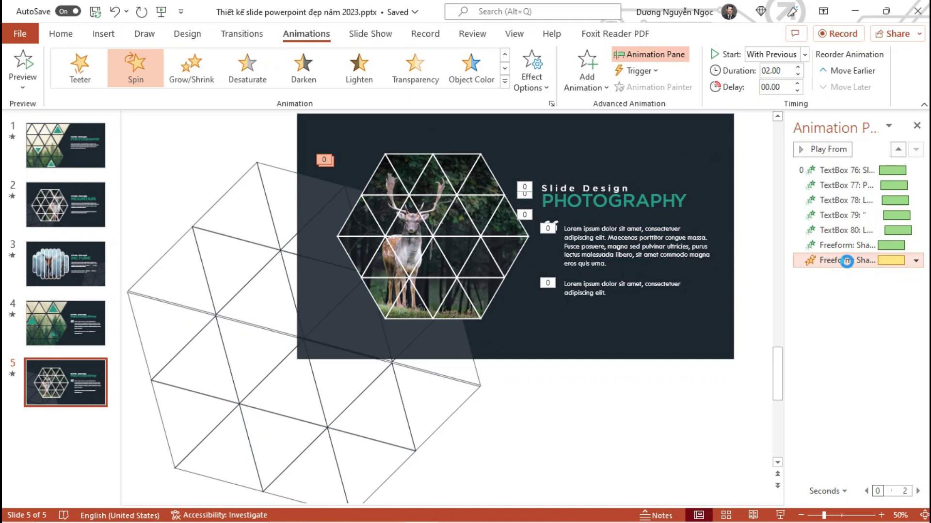
key(Delete)
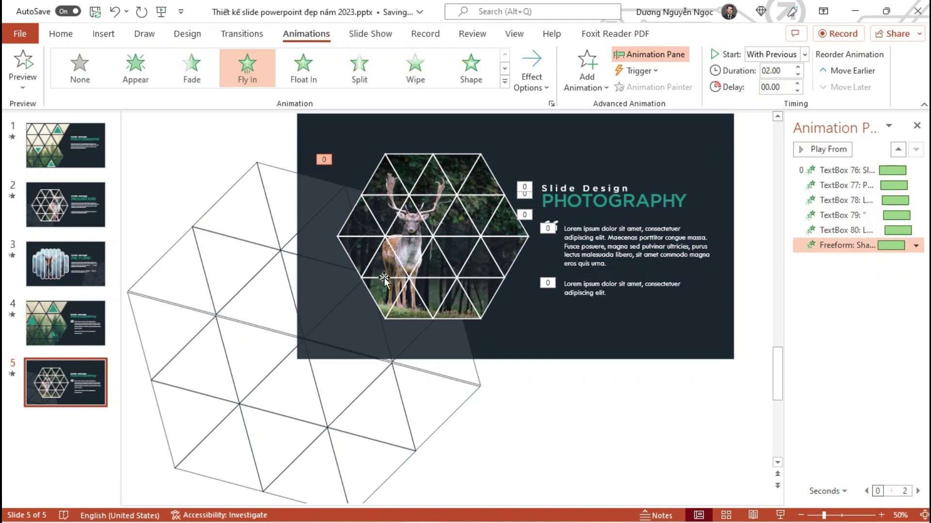
Start a slideshow at slide 4 and advance to slide 5 to watch the hexagon fly in
click(92, 326)
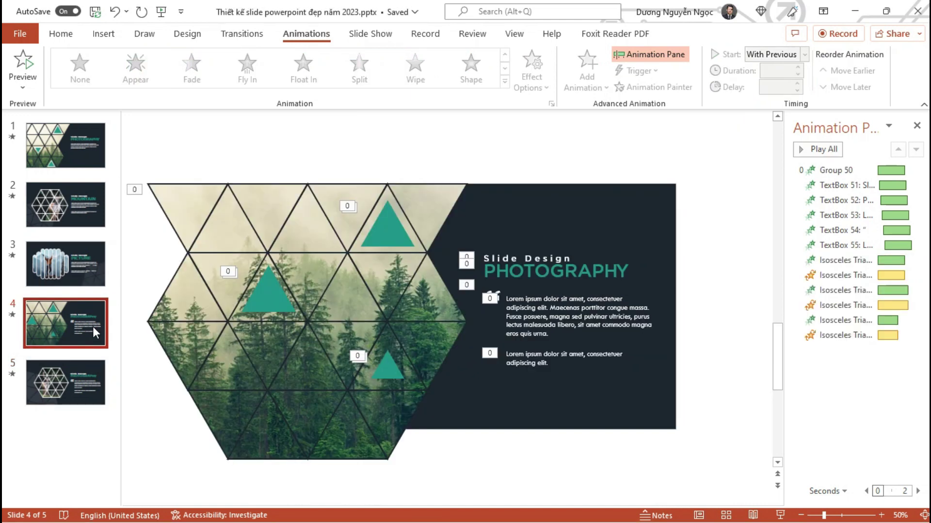
key(shift+F5)
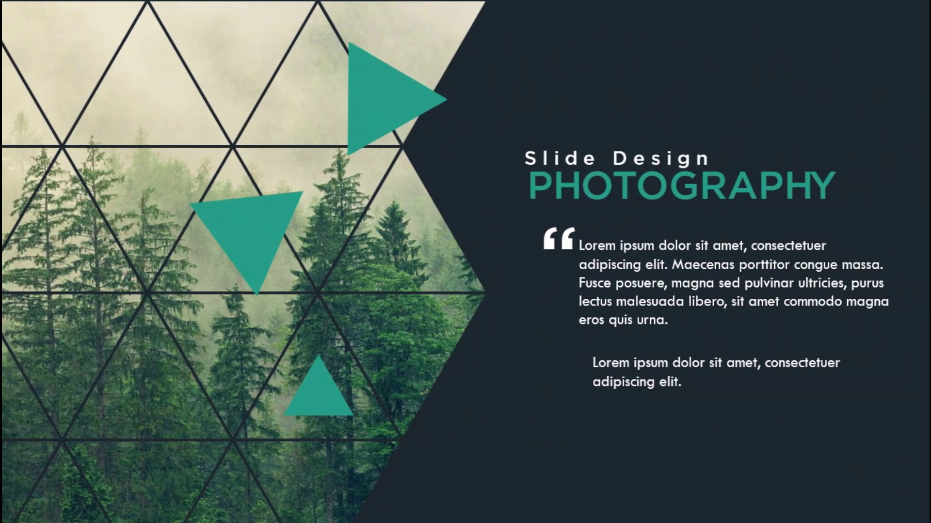
key(Right)
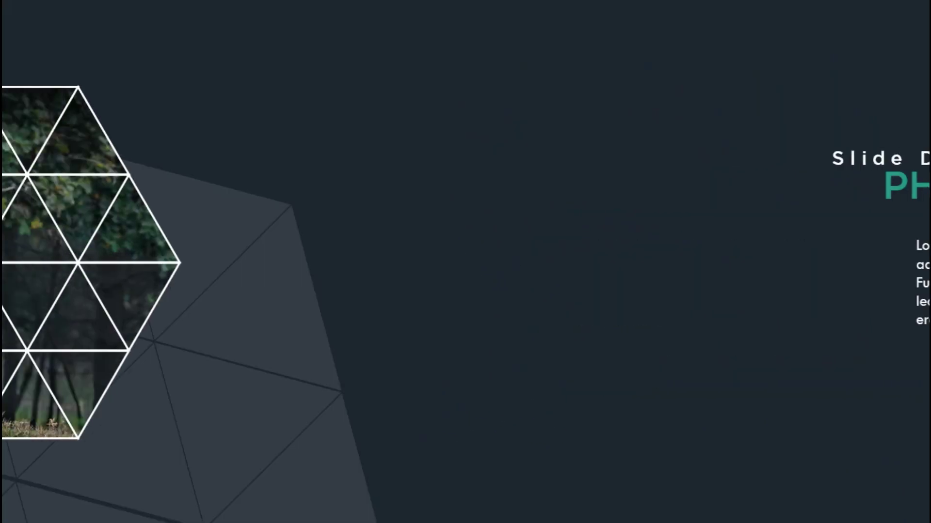